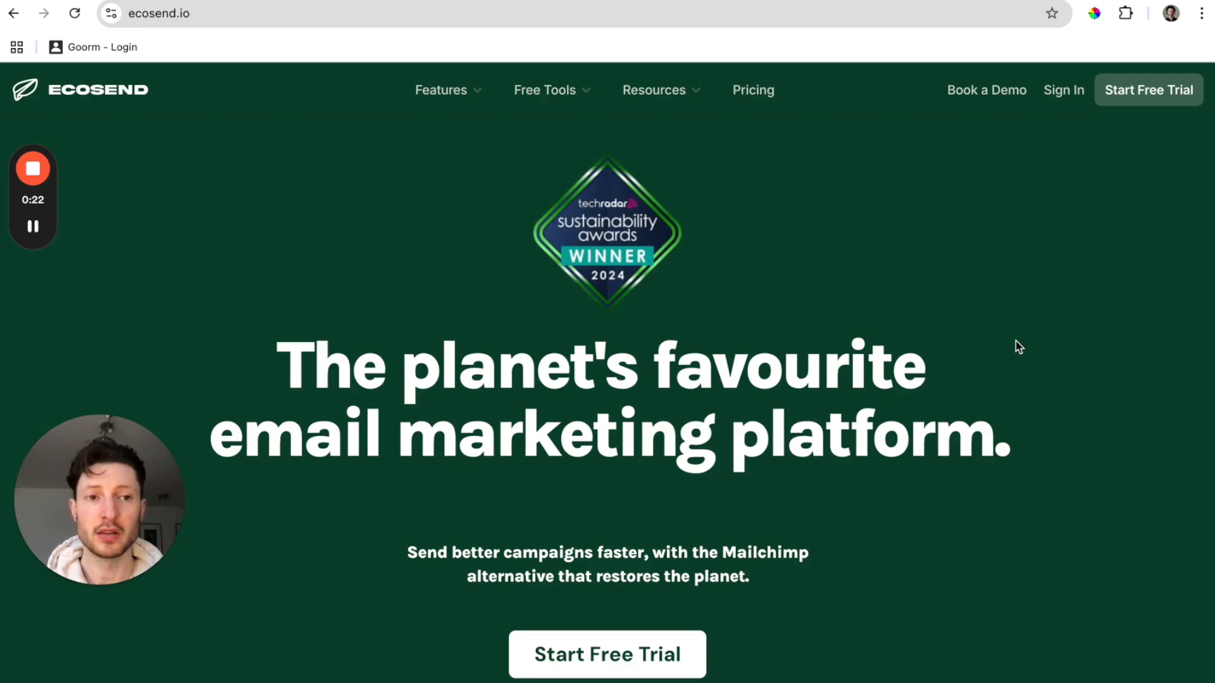
# Sign up for an EcoSend free trial with Mailchimp as provider and a 1,001-10,000 audience.
pyautogui.click(1150, 98)
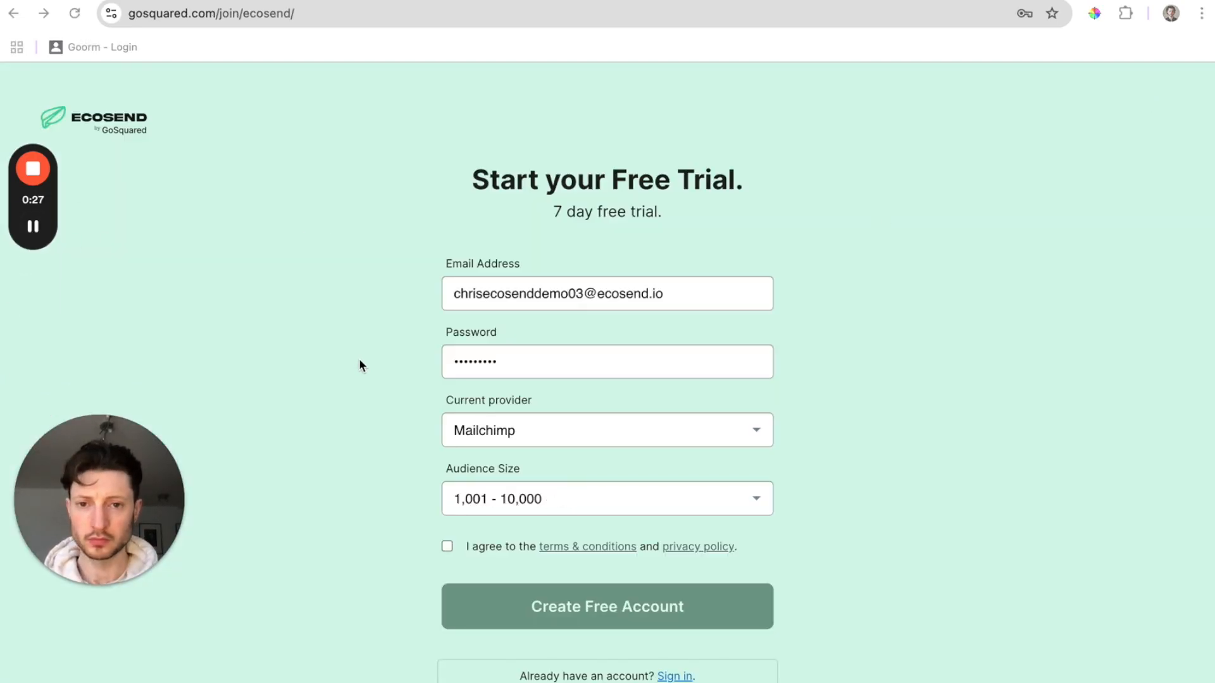
pyautogui.scroll(-1, 359, 366)
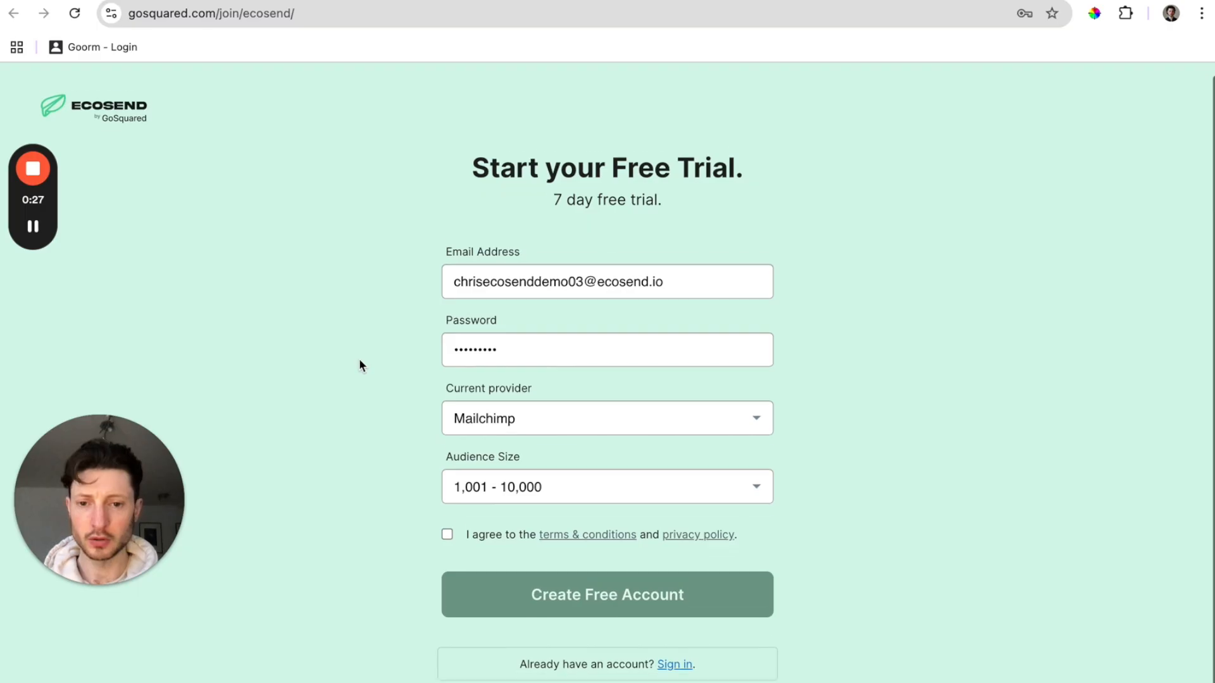
pyautogui.click(447, 526)
pyautogui.click(602, 586)
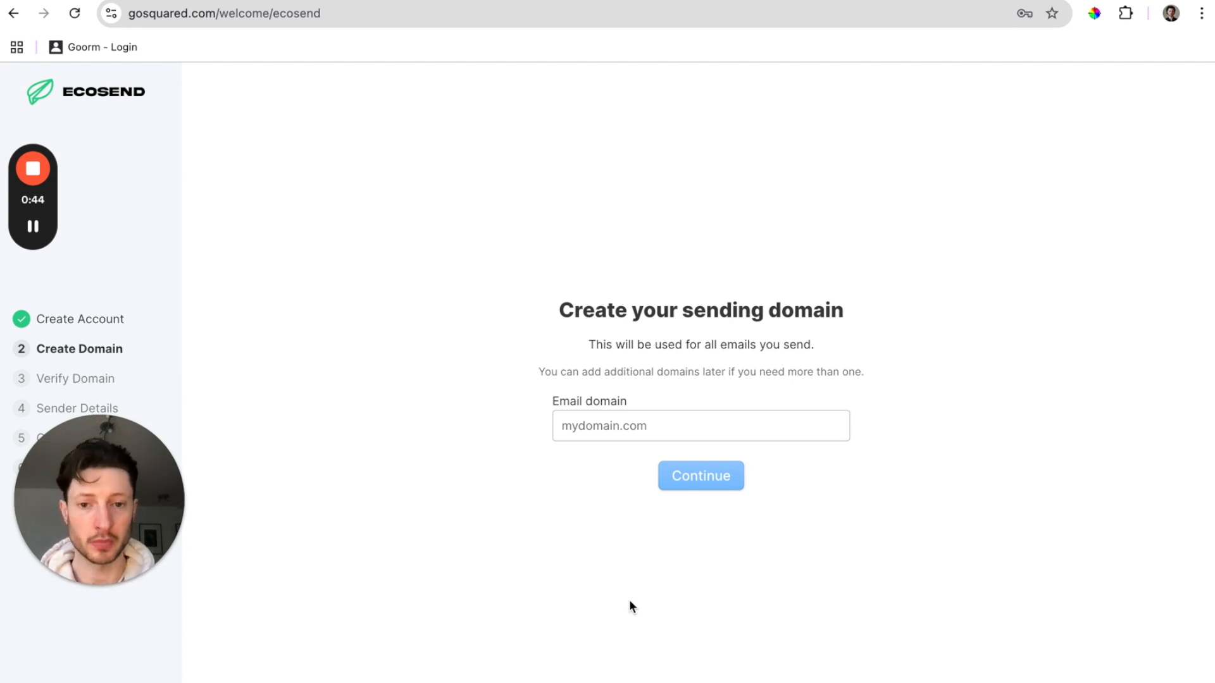
# Leave the Email domain field and switch to GoDaddy's DNS Management page for ecosendtrialdemonstration.co.uk.
pyautogui.click(630, 429)
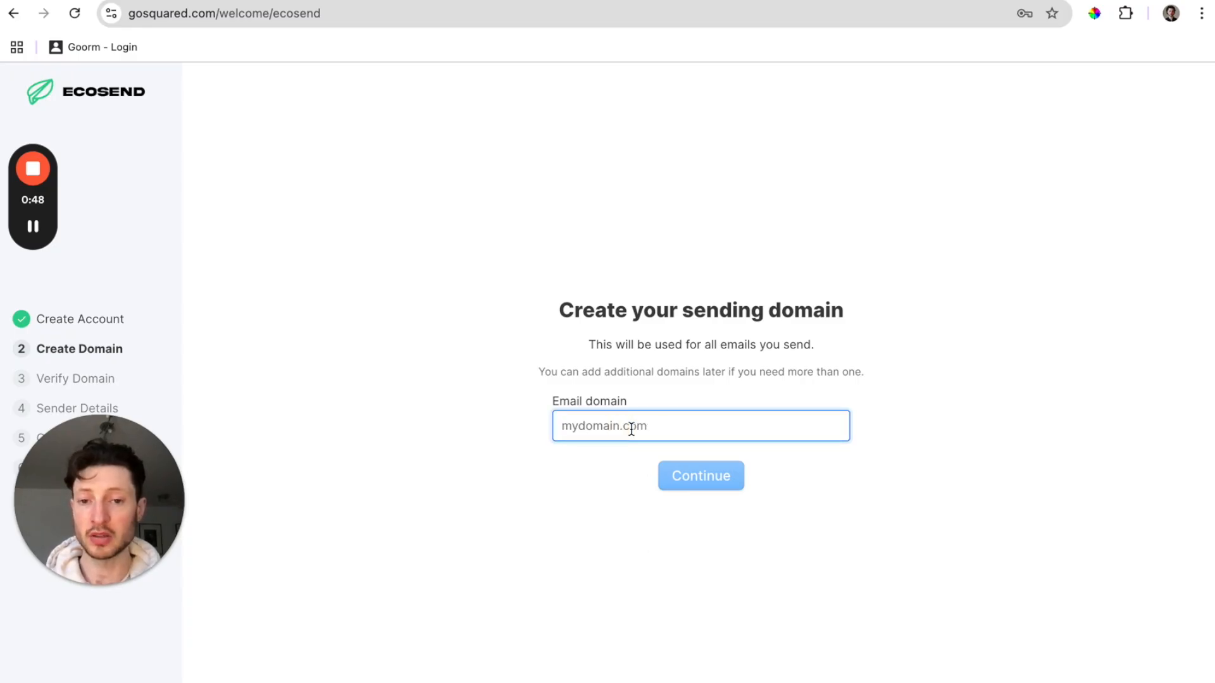
pyautogui.click(738, 0)
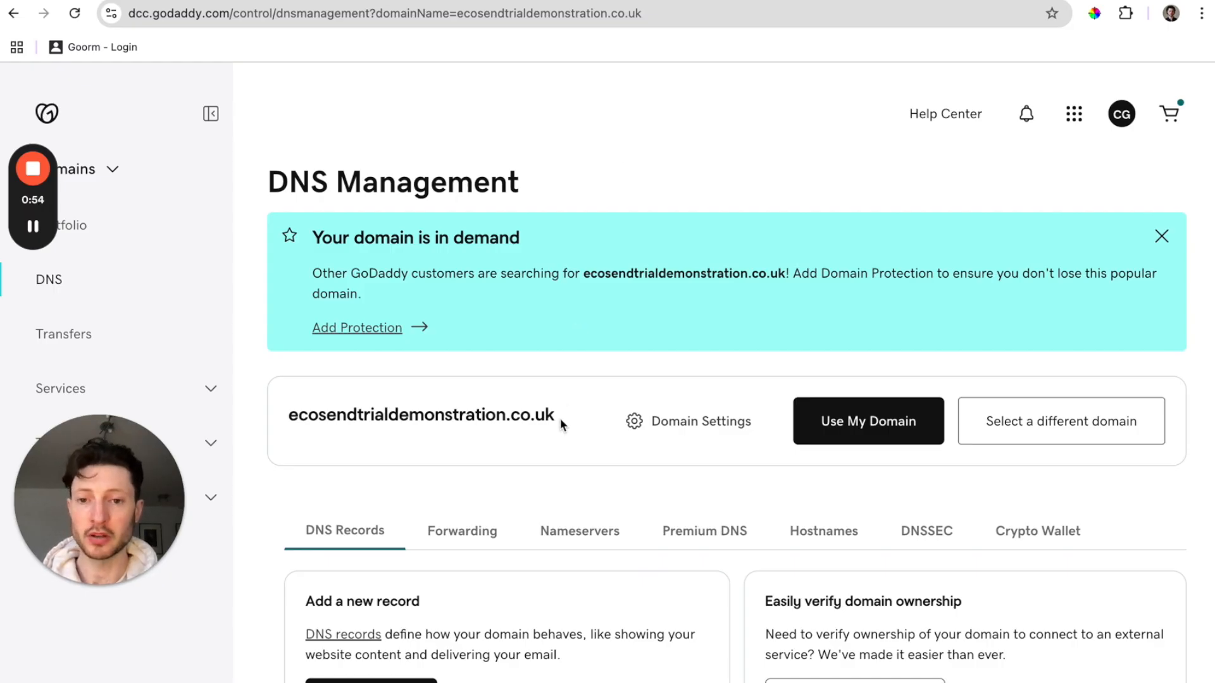
# Copy ecosendtrialdemonstration.co.uk from GoDaddy into EcoSend's Email domain field.
pyautogui.moveTo(560, 418); pyautogui.dragTo(288, 415)
pyautogui.hotkey('ctrl', 'c')
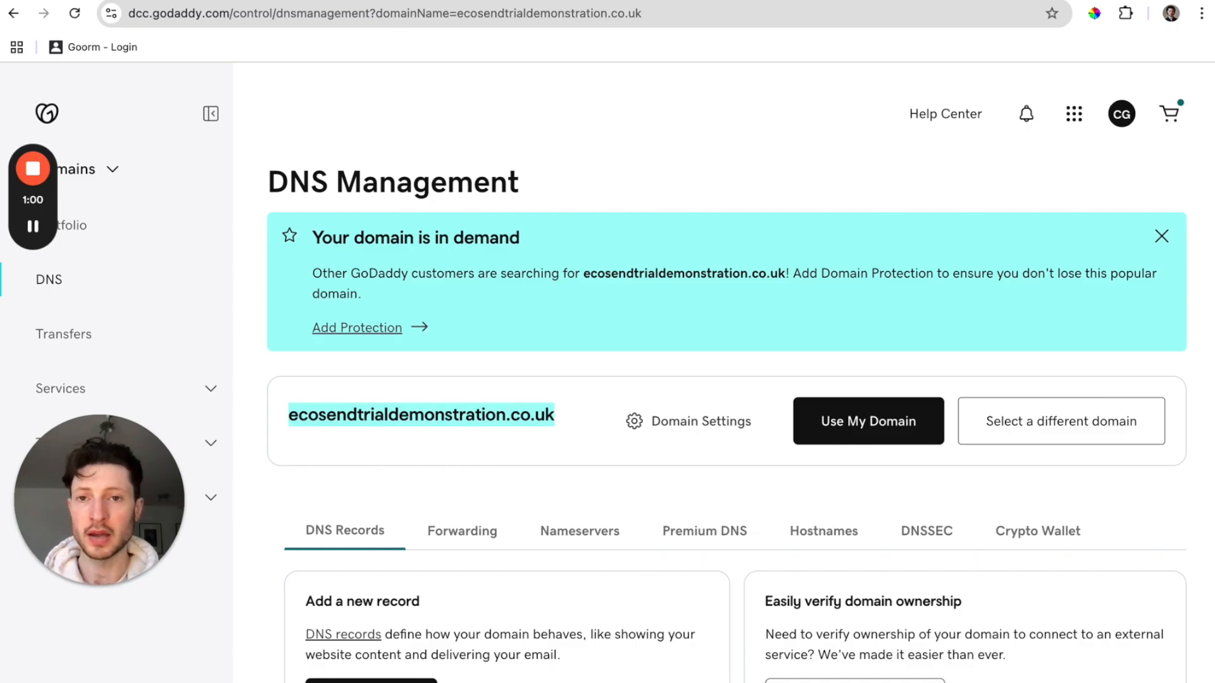
pyautogui.click(397, 0)
pyautogui.hotkey('ctrl', 'v')
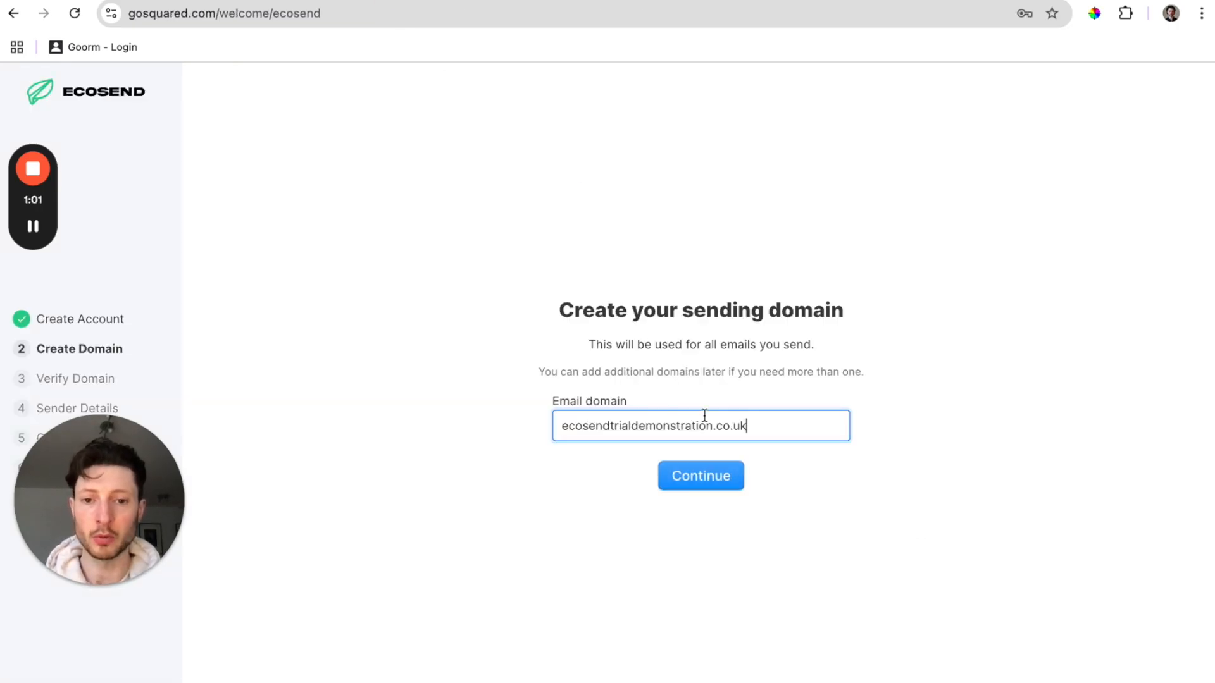
# Confirm the sending domain, defer verification, and replace the sender name with a short first name.
pyautogui.click(703, 480)
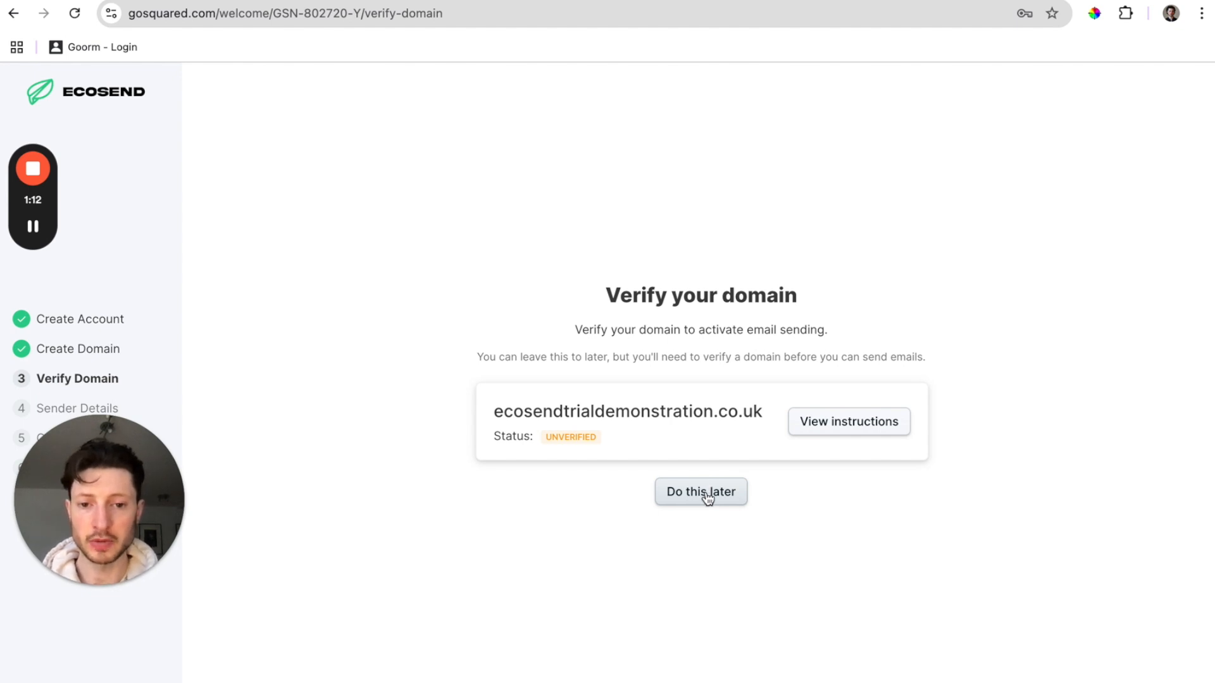
pyautogui.click(706, 495)
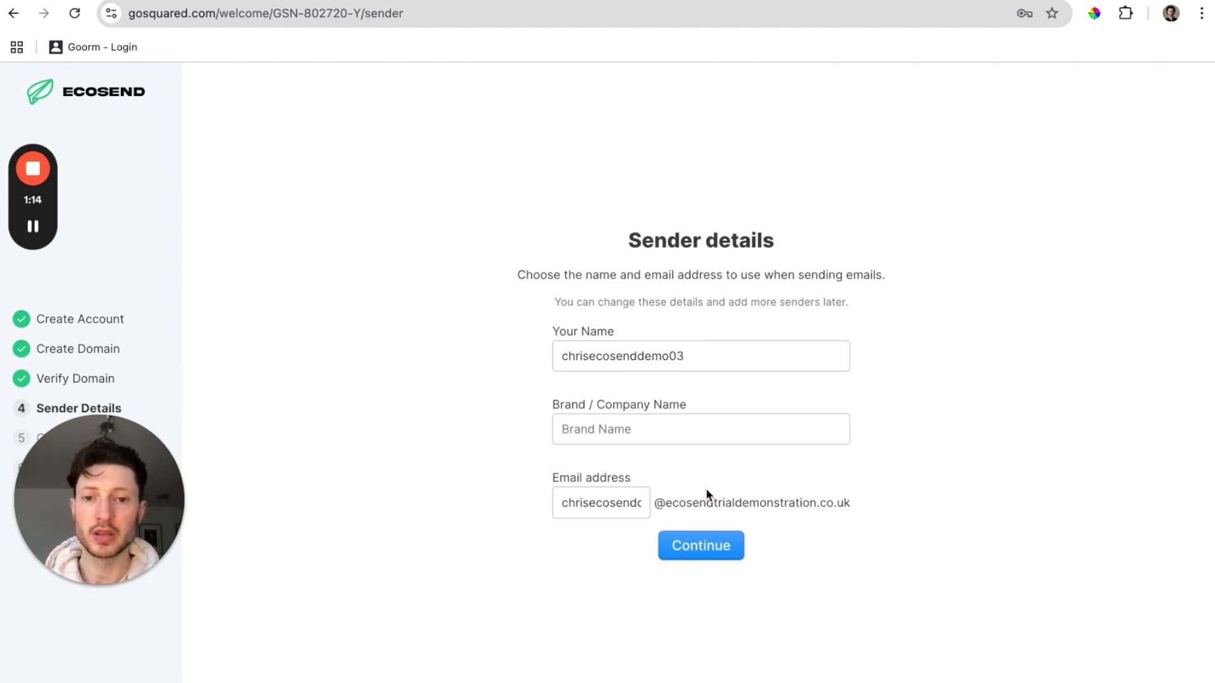
pyautogui.doubleClick(712, 353)
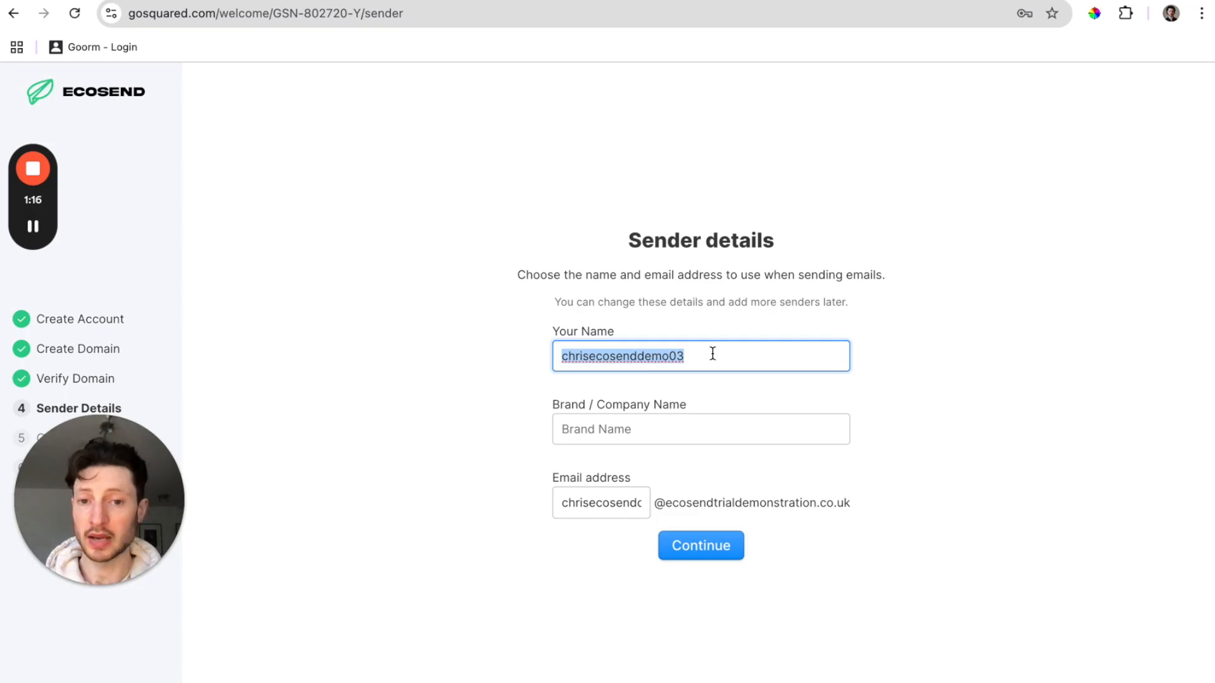
pyautogui.write('Chris')
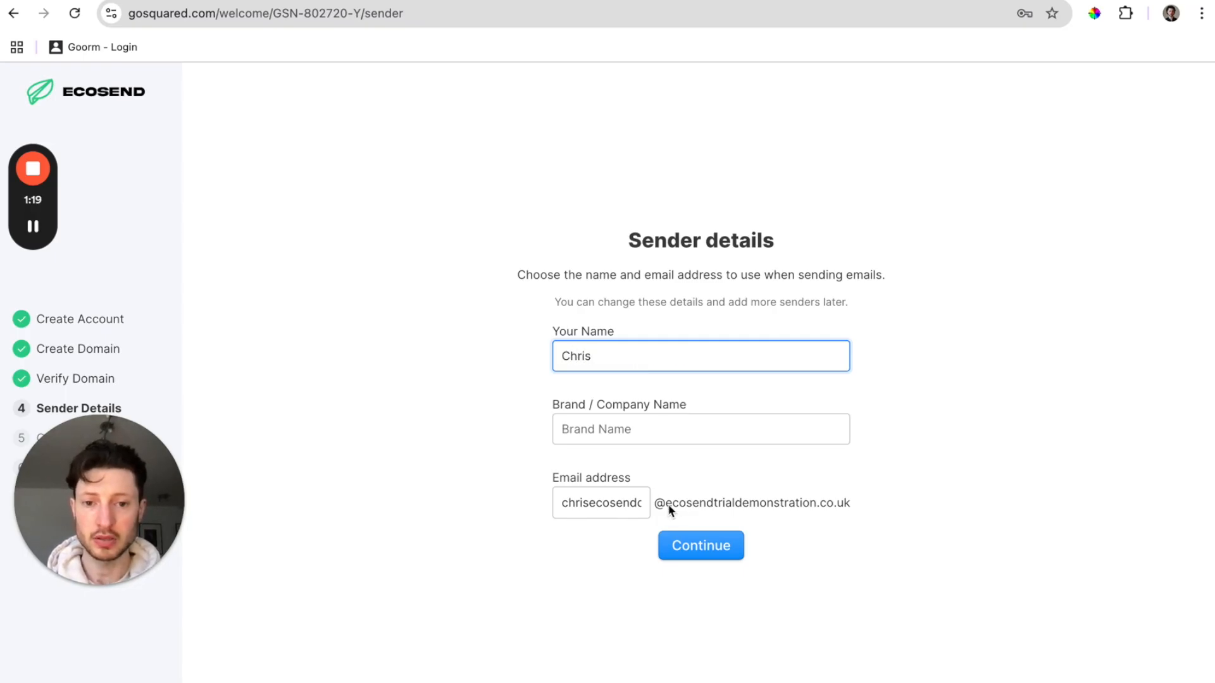
# Set the sender address prefix to match the name and the brand to EcoSend, then submit.
pyautogui.click(613, 504)
pyautogui.hotkey('ctrl', 'a')
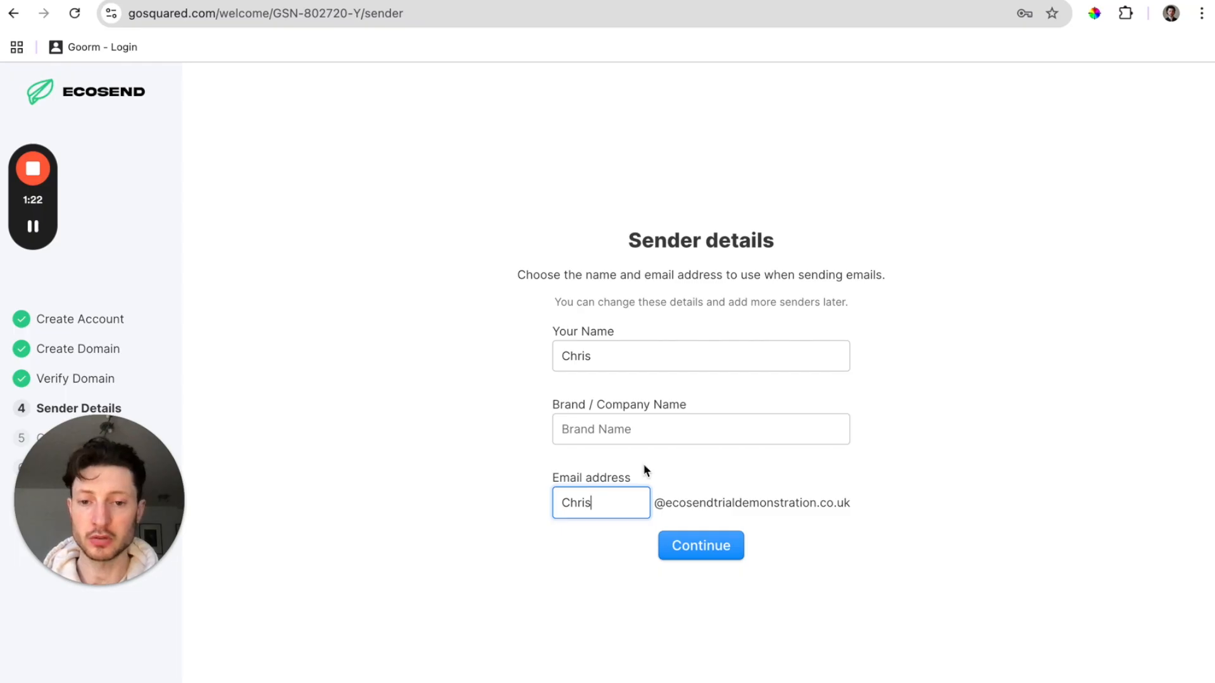
pyautogui.click(646, 429)
pyautogui.write('EcoSend')
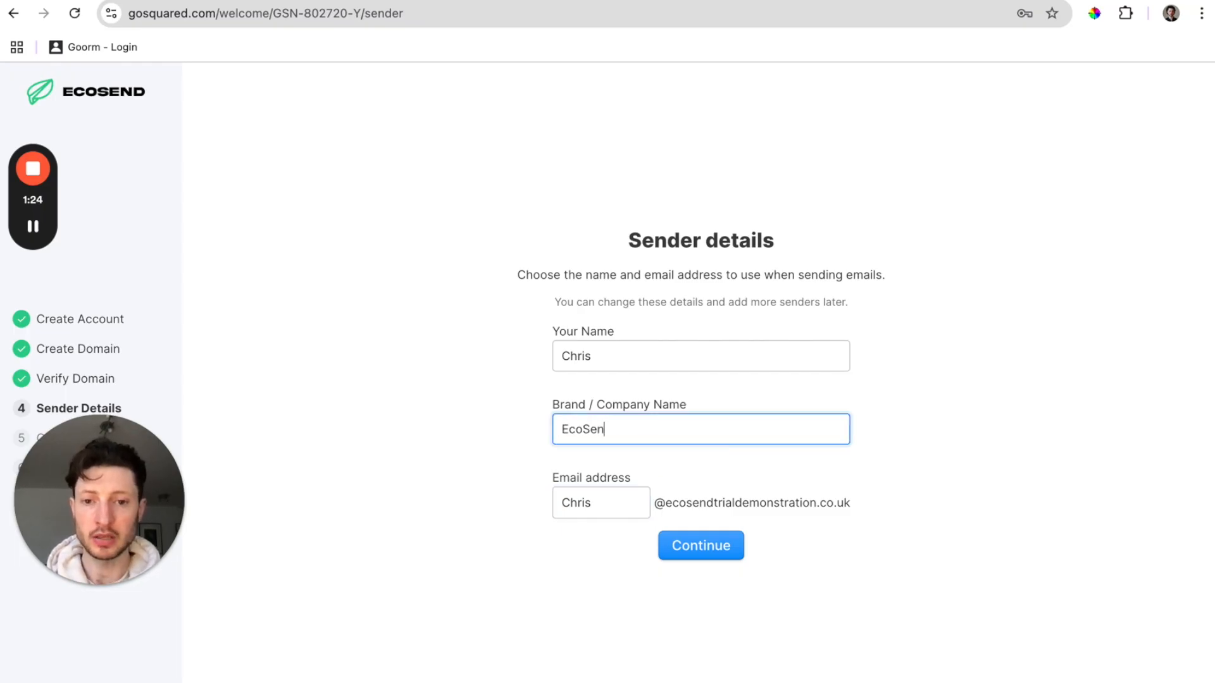
pyautogui.click(705, 539)
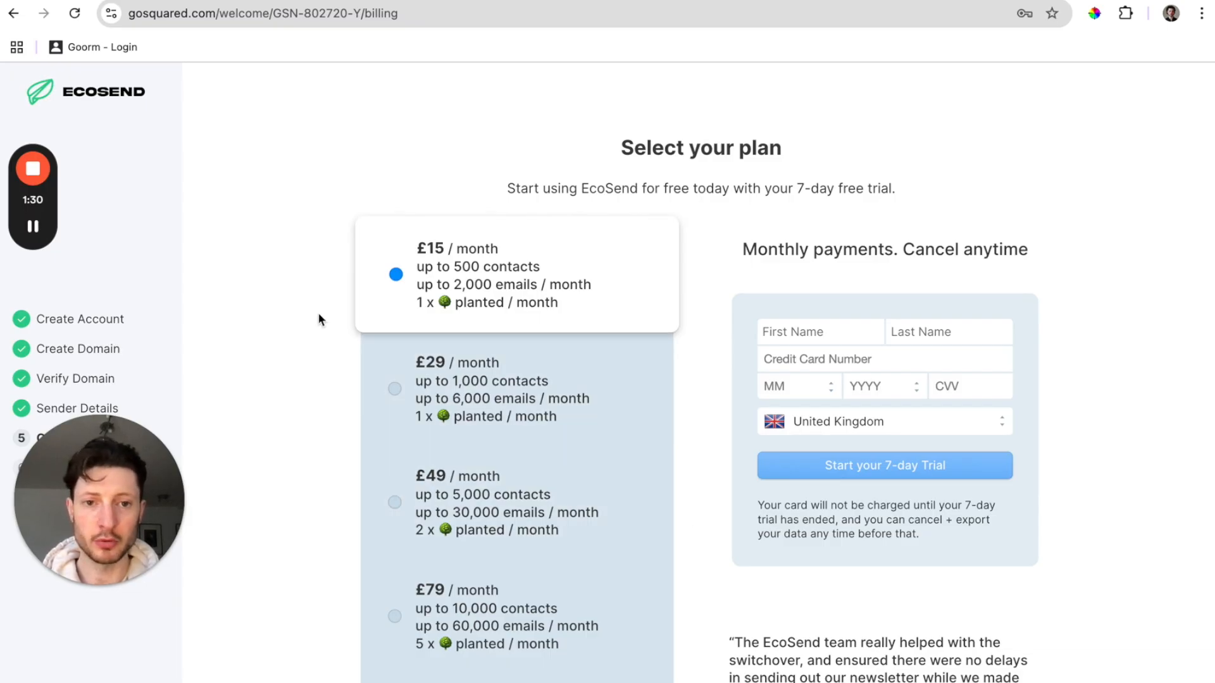
# Pick the plan and finish setup, reaching the dashboard with 0 emails, 1 tree and 109 kg CO2.
pyautogui.click(36, 231)
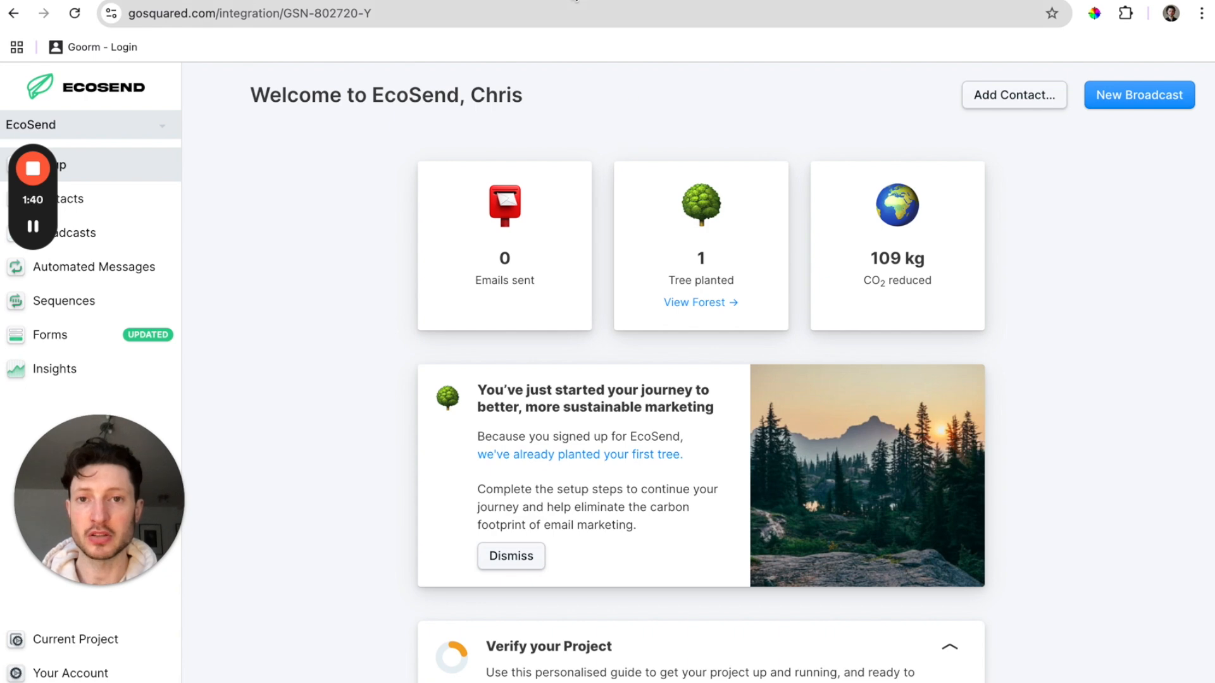
# Open EcoSend's Tree-Nation forest profile listing 5,740 trees and scroll through it.
pyautogui.click(696, 299)
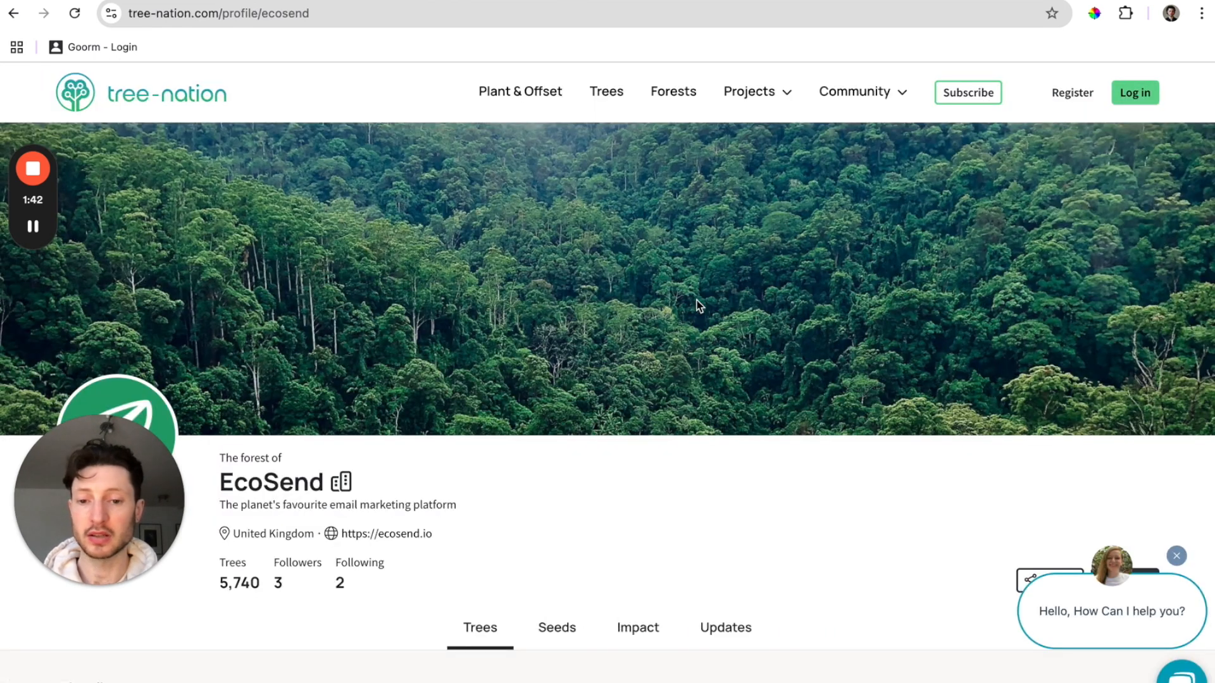
pyautogui.scroll(-5, 696, 306)
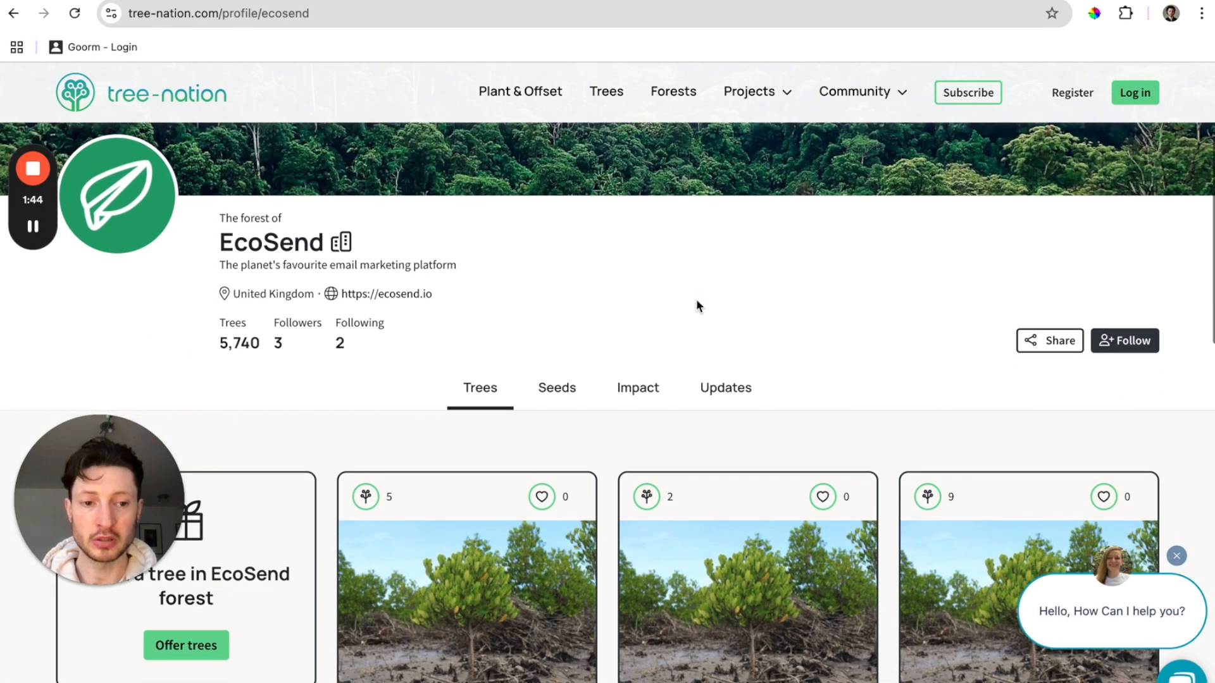
pyautogui.scroll(-1, 701, 291)
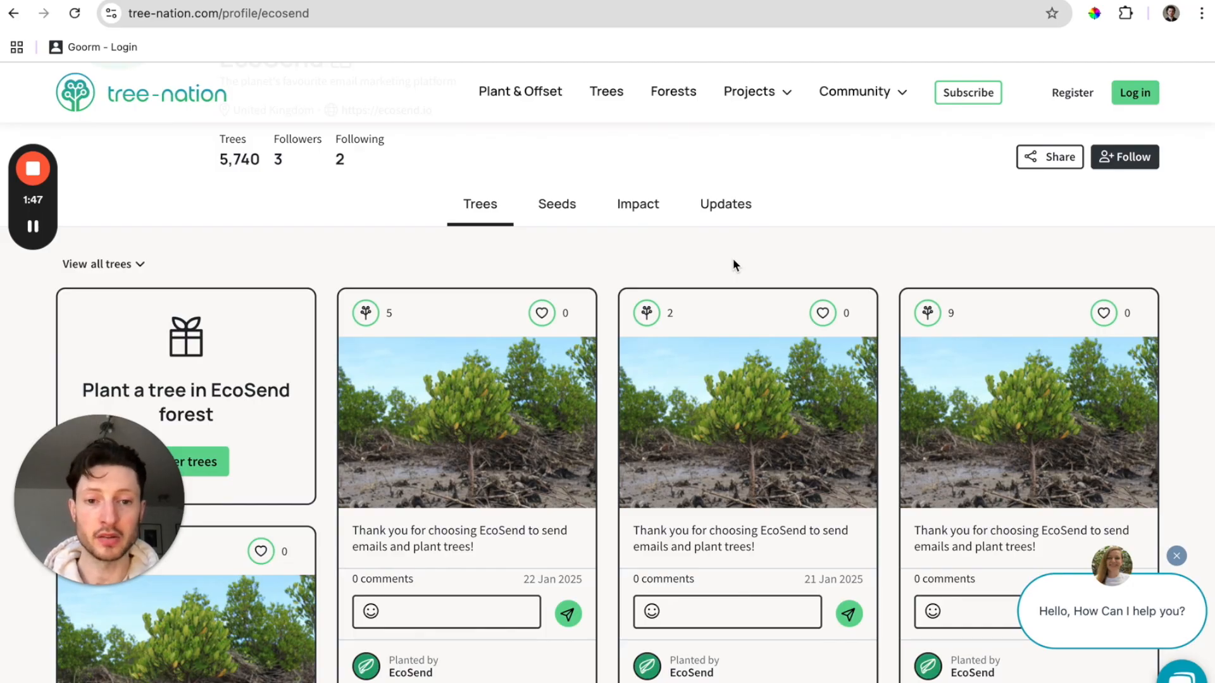
pyautogui.scroll(-3, 733, 265)
pyautogui.scroll(4, 732, 266)
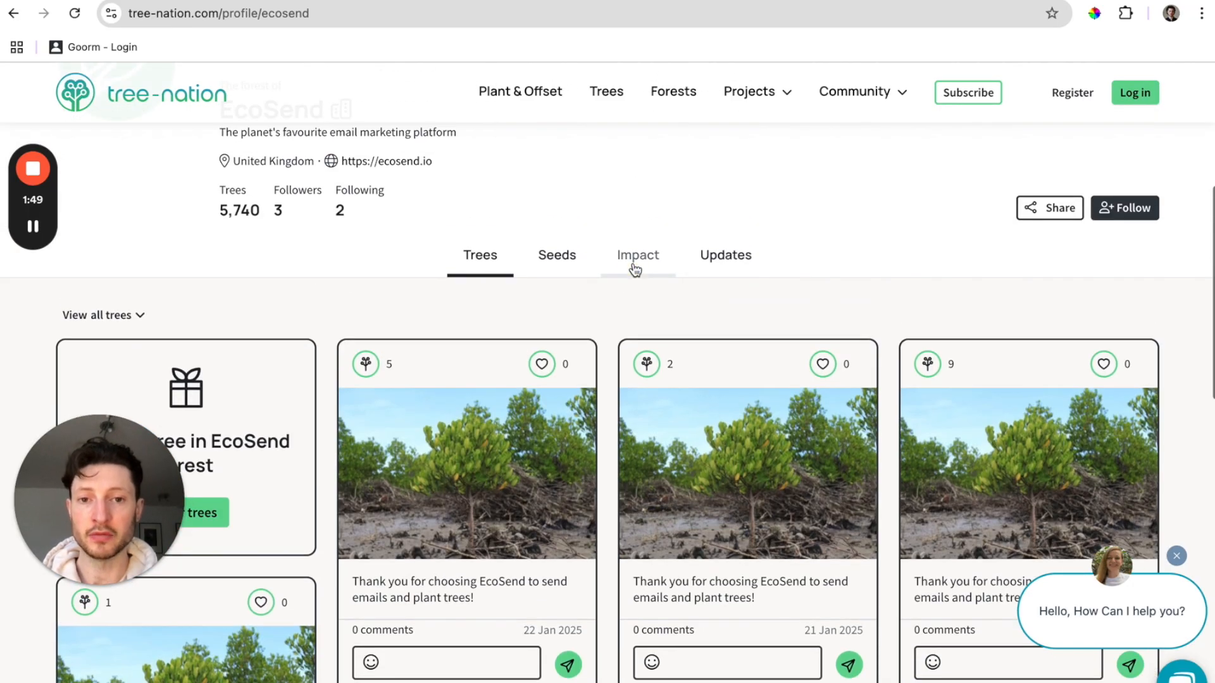
# Browse the forest's Impact charts, then return to the EcoSend dashboard.
pyautogui.click(635, 269)
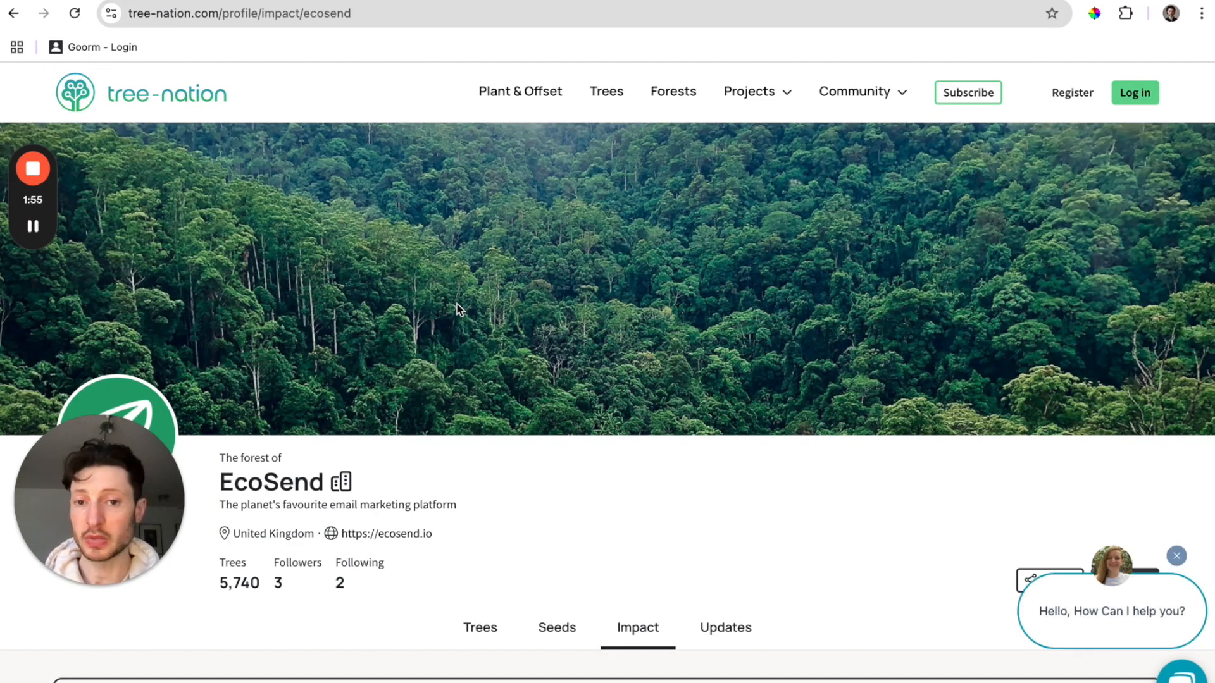
pyautogui.scroll(-8, 458, 308)
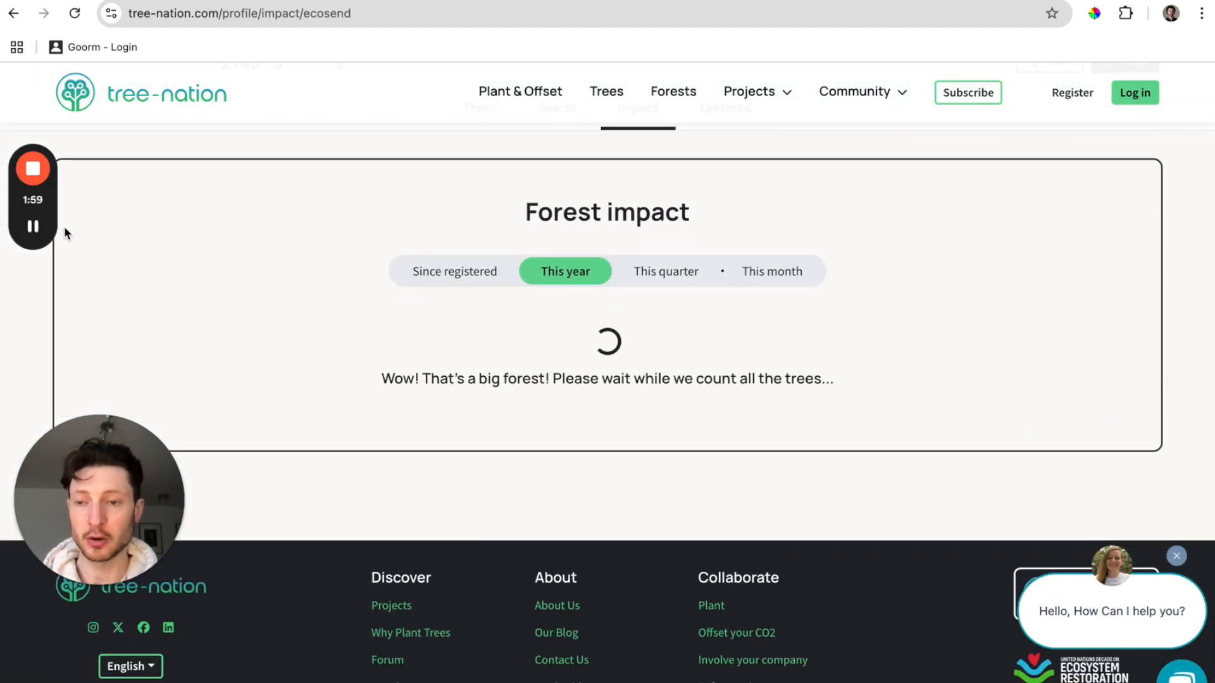
pyautogui.moveTo(30, 233)
pyautogui.scroll(-3, 251, 272)
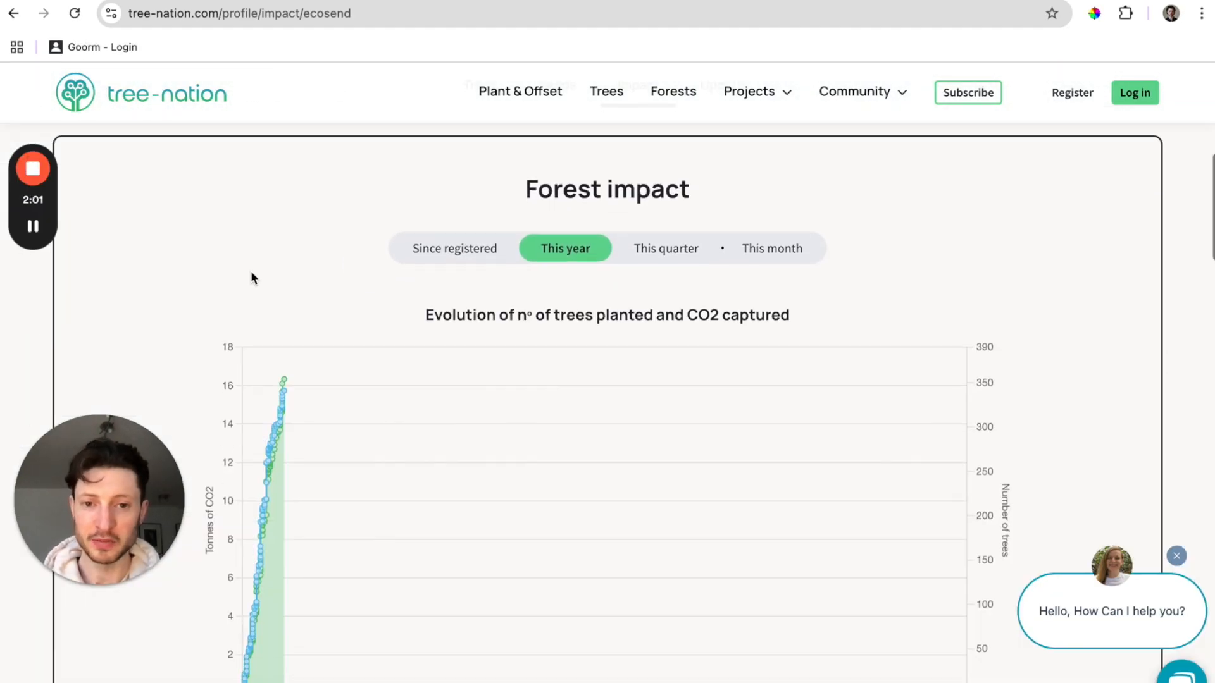
pyautogui.scroll(-15, 251, 277)
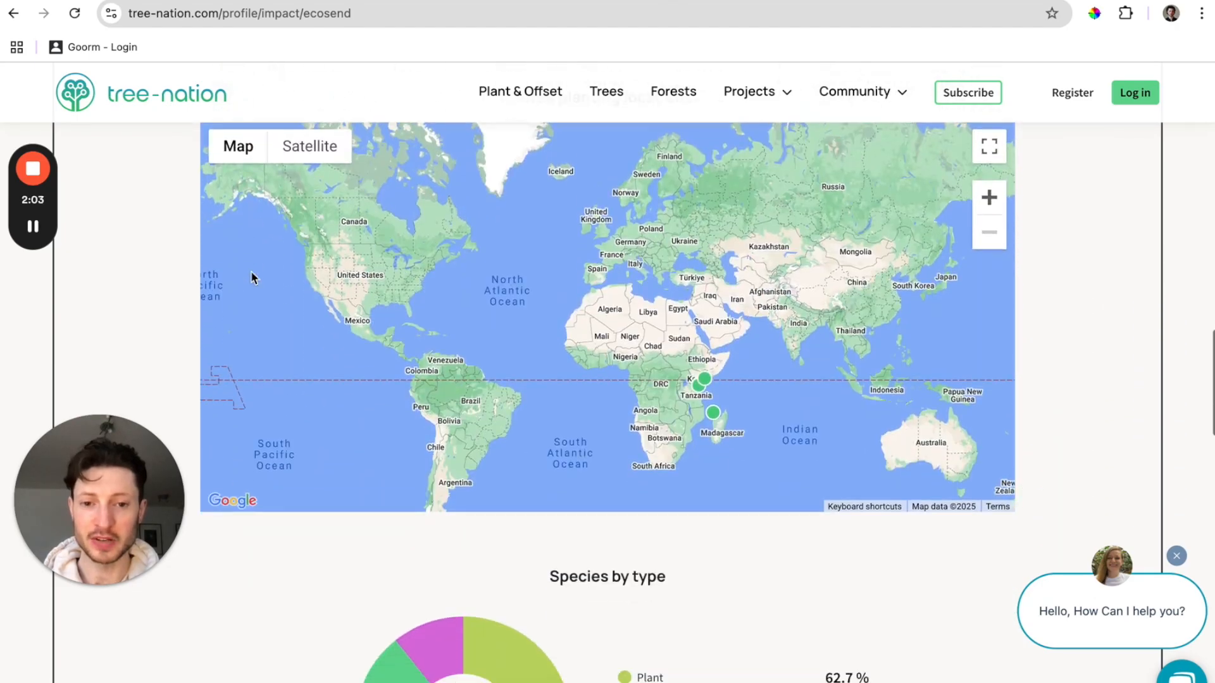
pyautogui.scroll(-10, 251, 277)
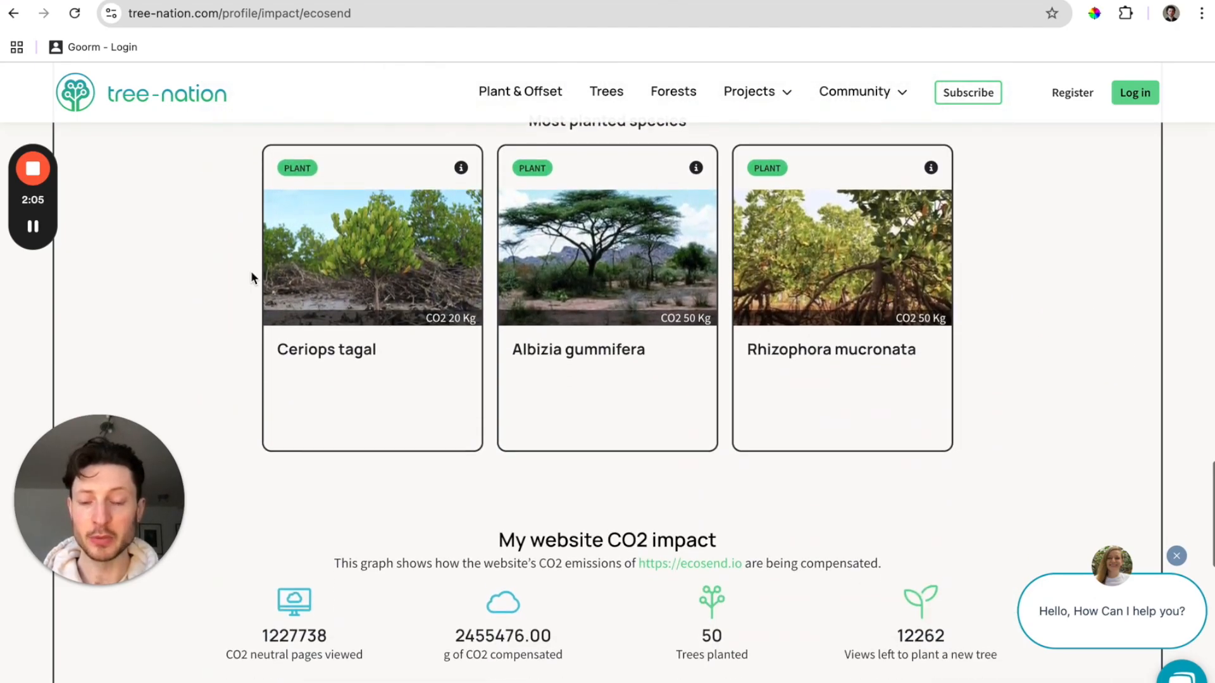
pyautogui.scroll(7, 251, 277)
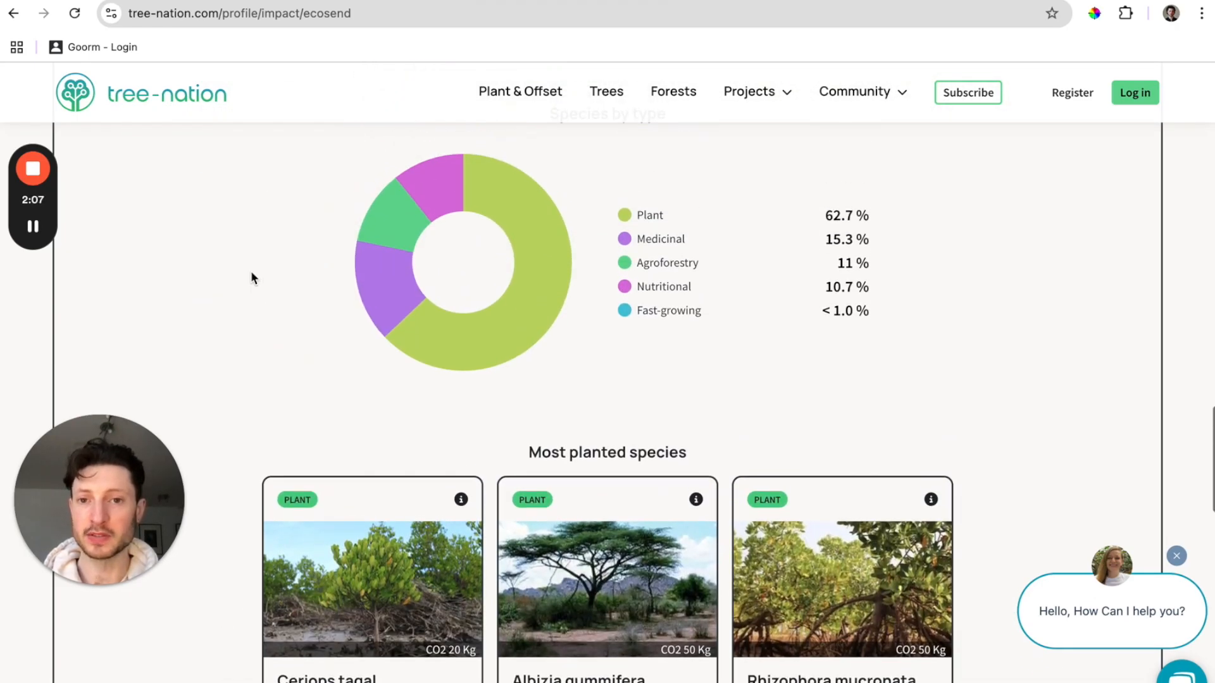
pyautogui.hotkey('ctrl', 'shift', 'Tab')
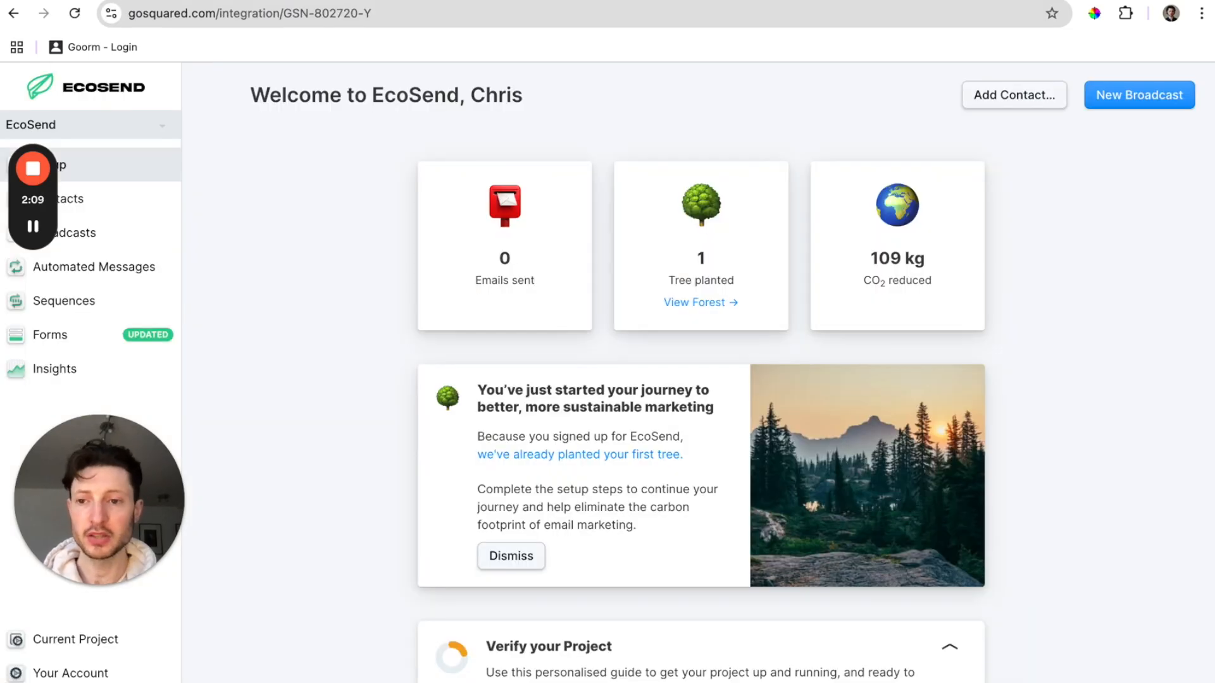
# Open ecosendtrialdemonstration.co.uk's DNS setup details from project settings and scroll to the GoDaddy instructions.
pyautogui.click(311, 552)
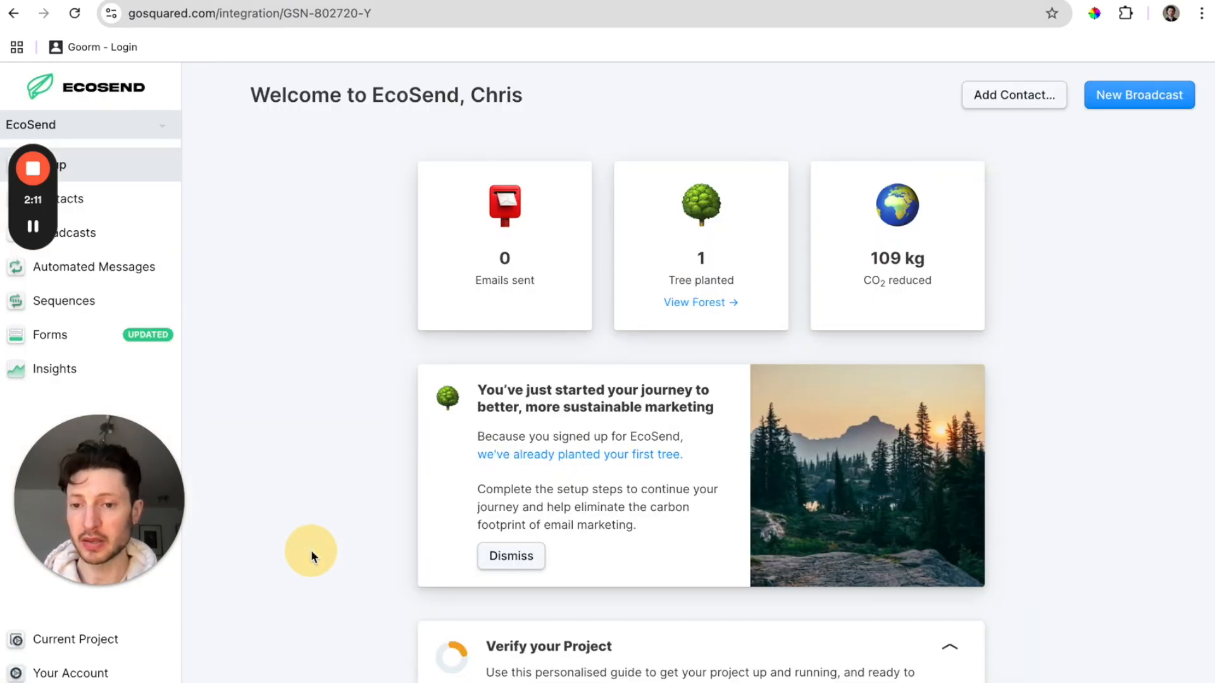
pyautogui.click(118, 640)
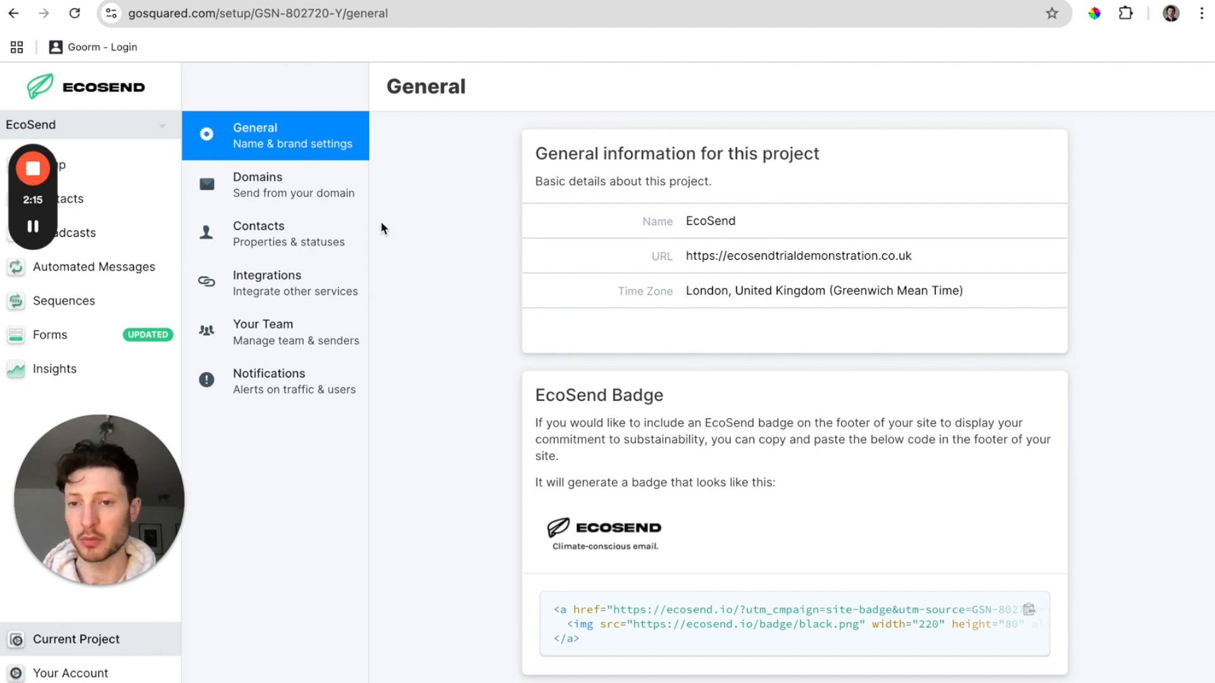
pyautogui.click(298, 182)
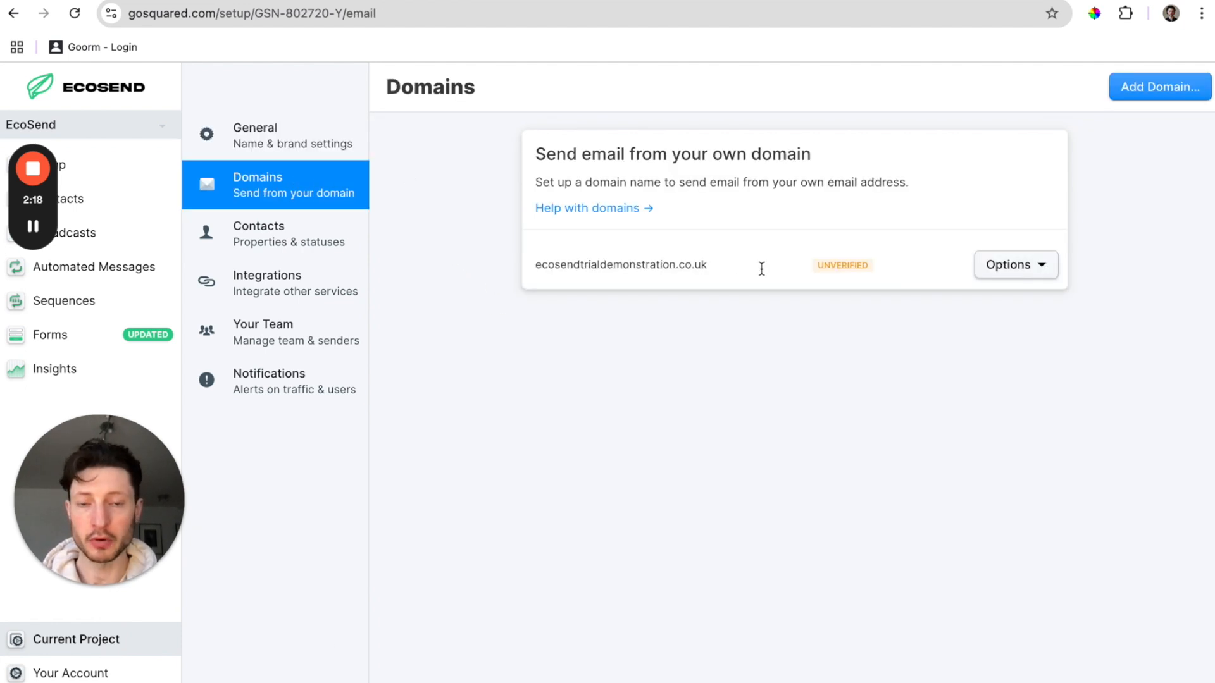
pyautogui.click(996, 265)
pyautogui.click(1000, 289)
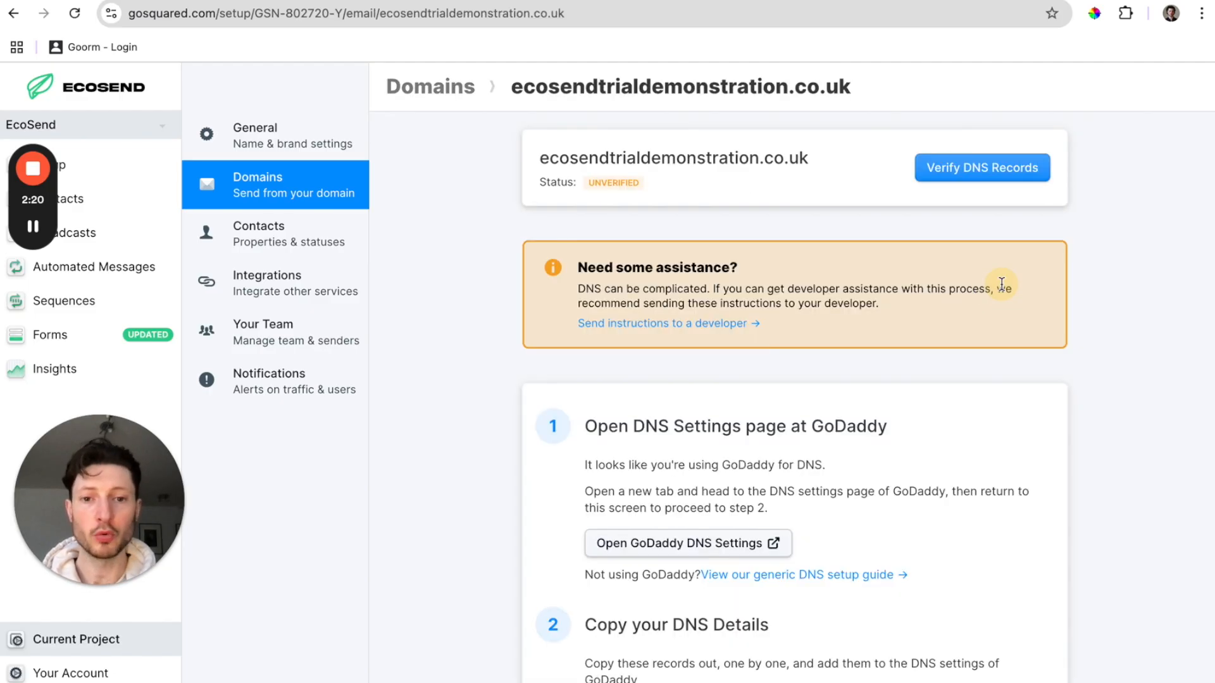
pyautogui.scroll(-4, 1027, 401)
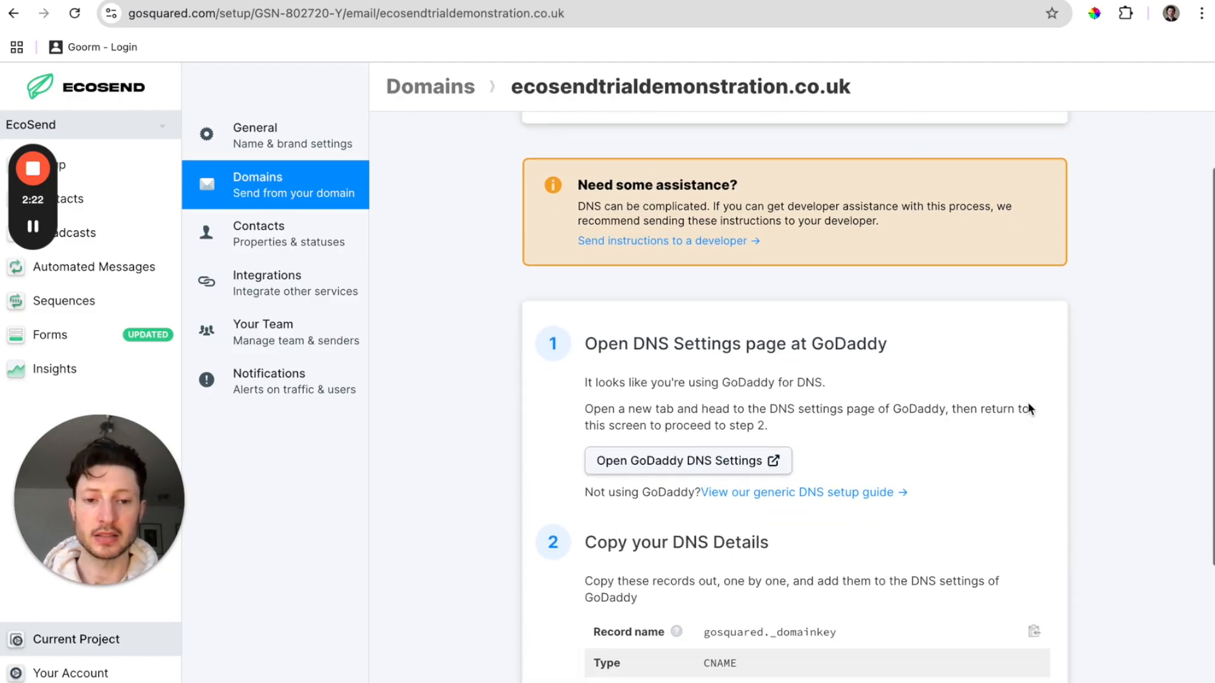
pyautogui.scroll(-1, 1027, 408)
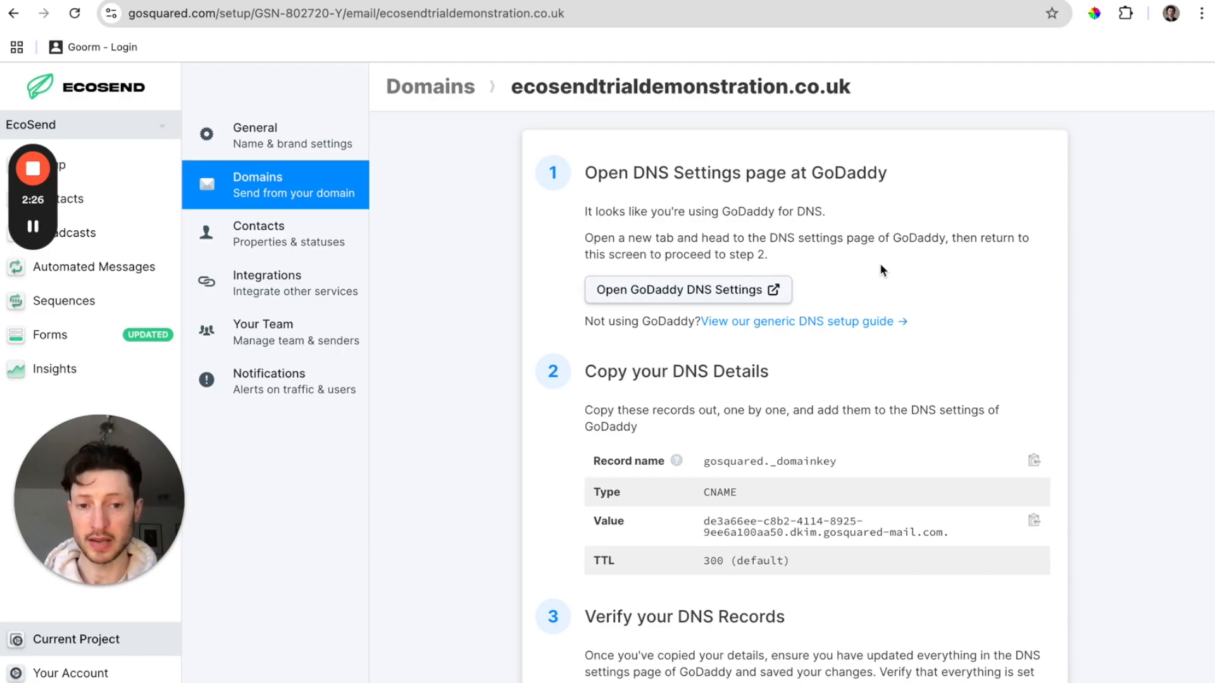
pyautogui.scroll(-1, 880, 270)
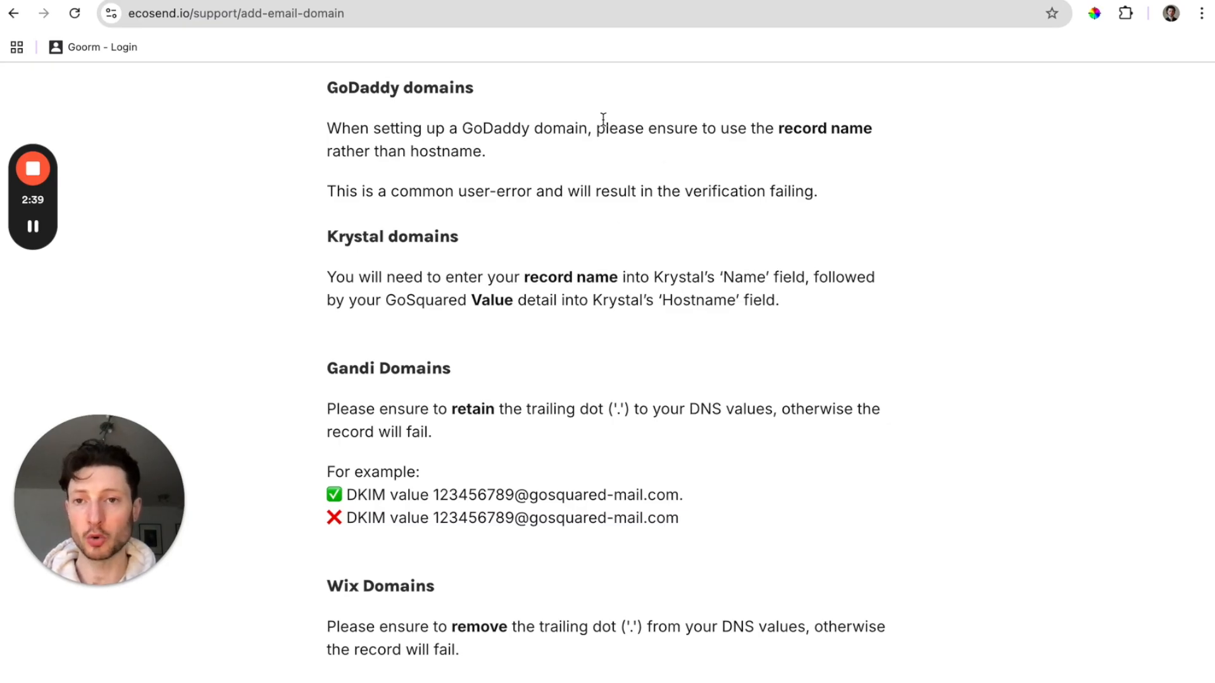
# Return from the support article to the EcoSend DNS setup page with the CNAME details.
pyautogui.click(423, 0)
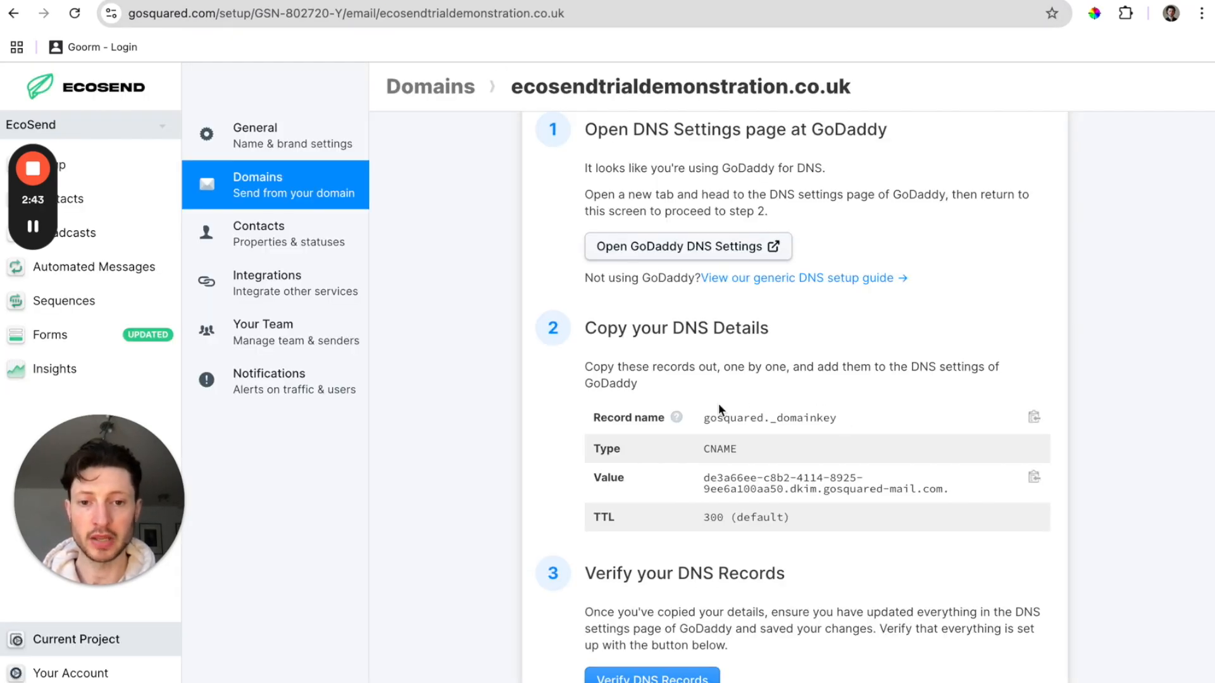
# Copy the record name gosquared._domainkey and switch to GoDaddy's DNS Management page.
pyautogui.moveTo(673, 419)
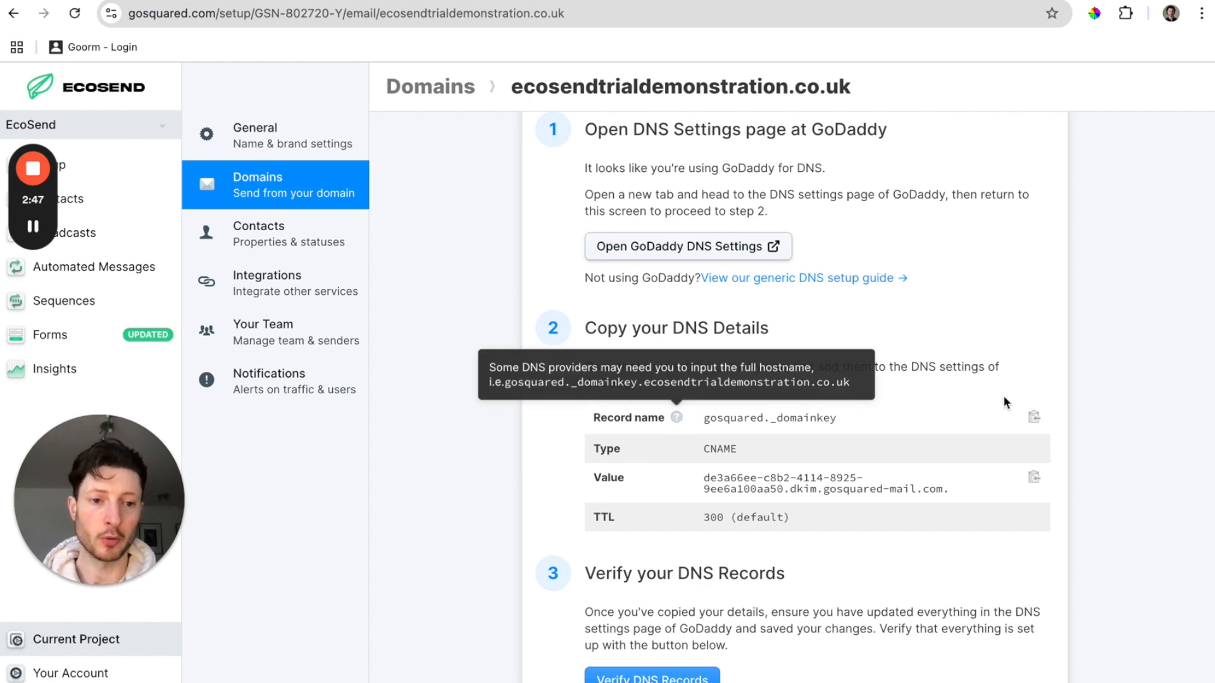
pyautogui.click(1034, 418)
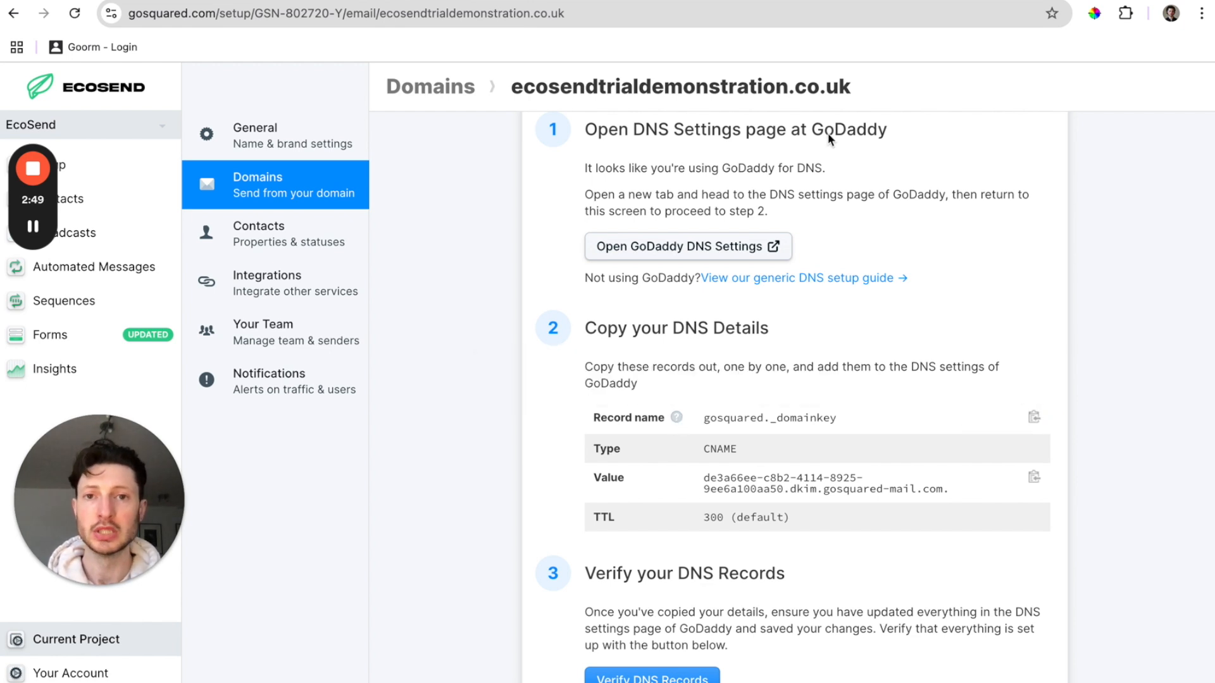
pyautogui.click(752, 1)
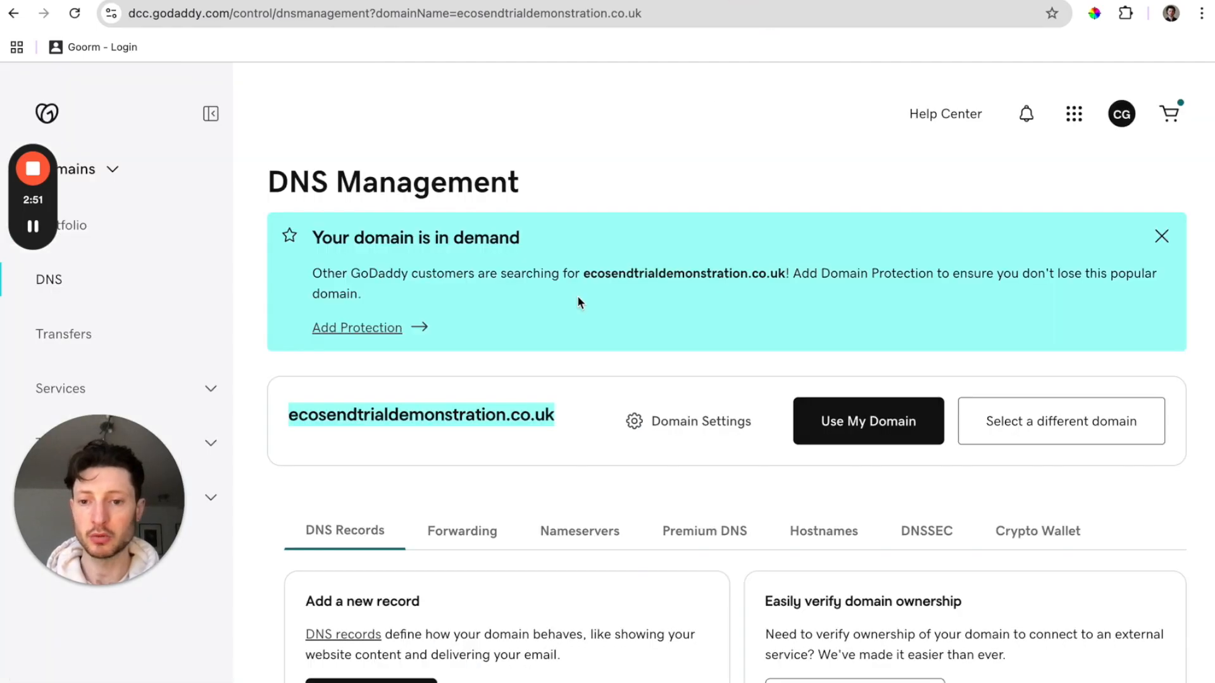
# Add a new CNAME record in GoDaddy with the pasted name gosquared._domainkey.
pyautogui.scroll(-2, 588, 355)
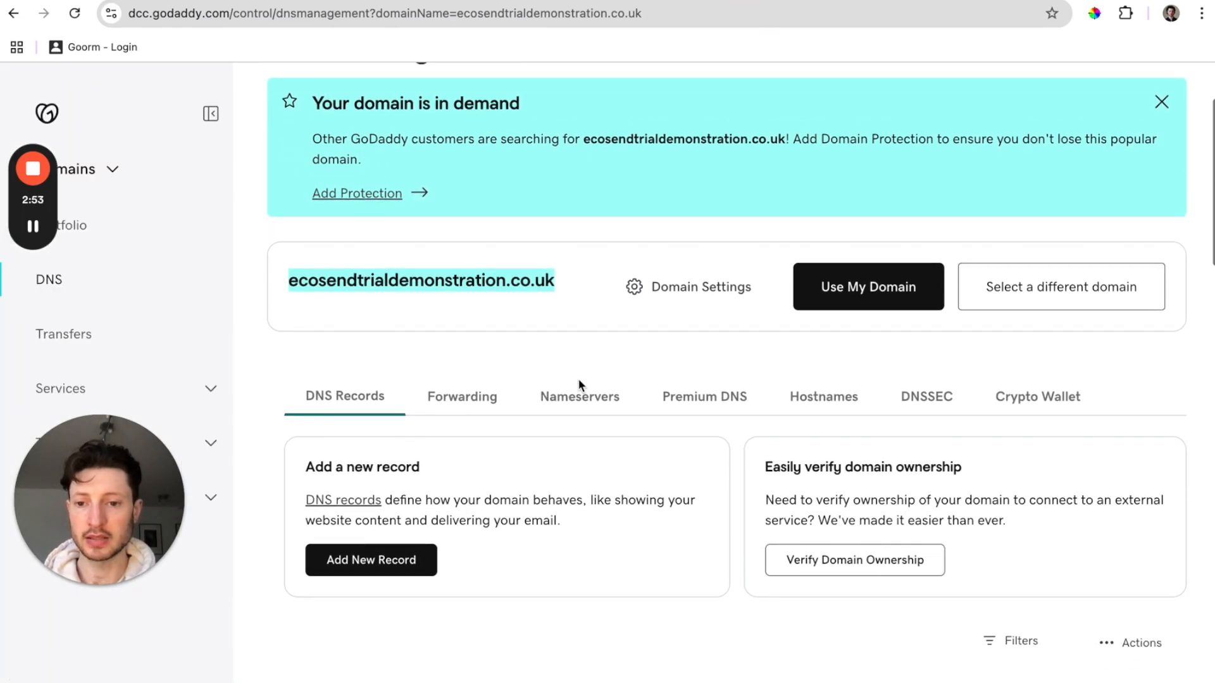
pyautogui.click(392, 570)
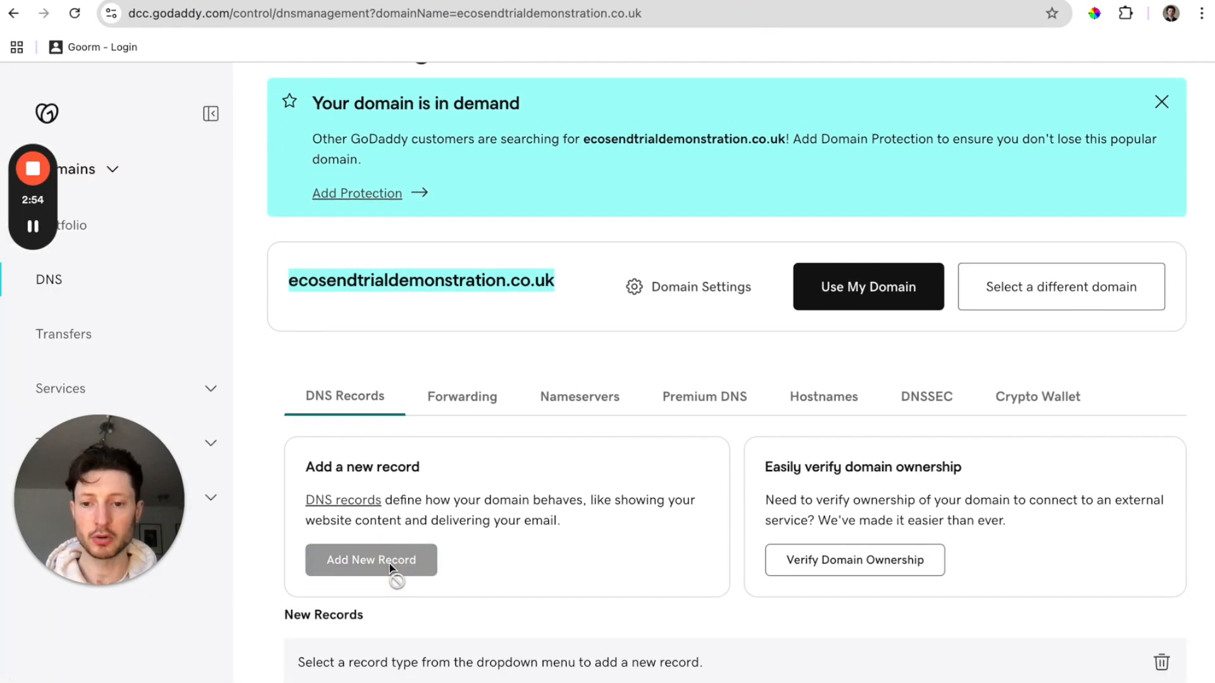
pyautogui.scroll(-4, 390, 567)
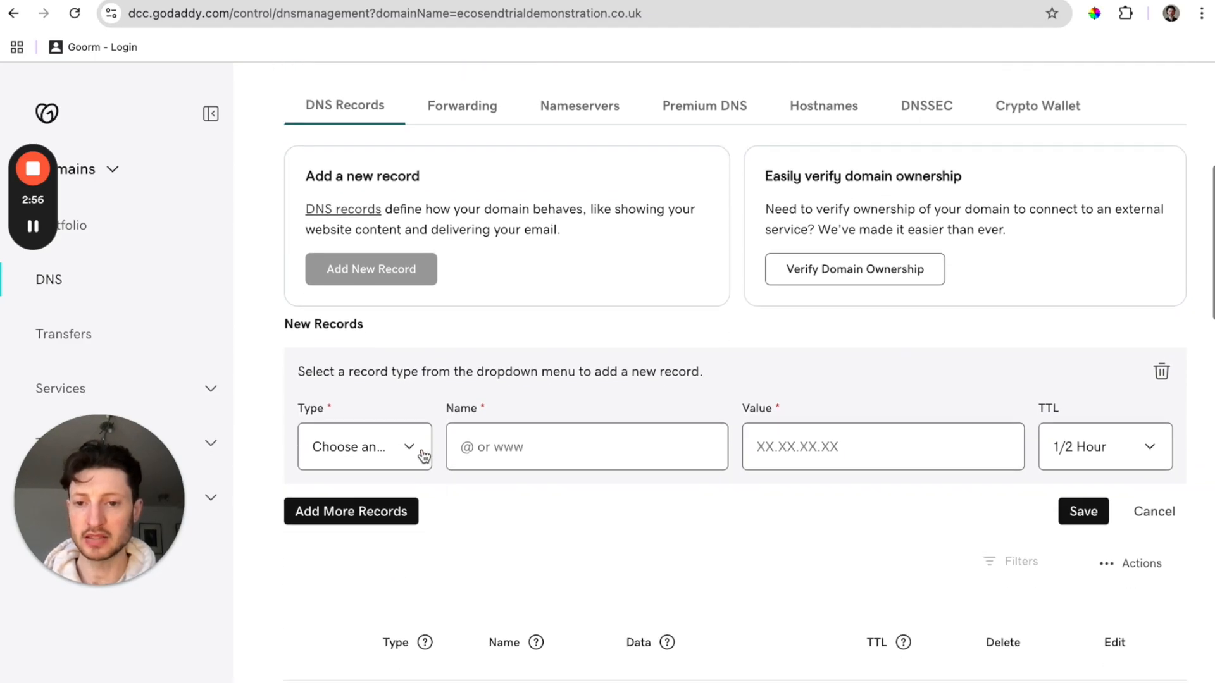
pyautogui.click(402, 447)
pyautogui.click(397, 513)
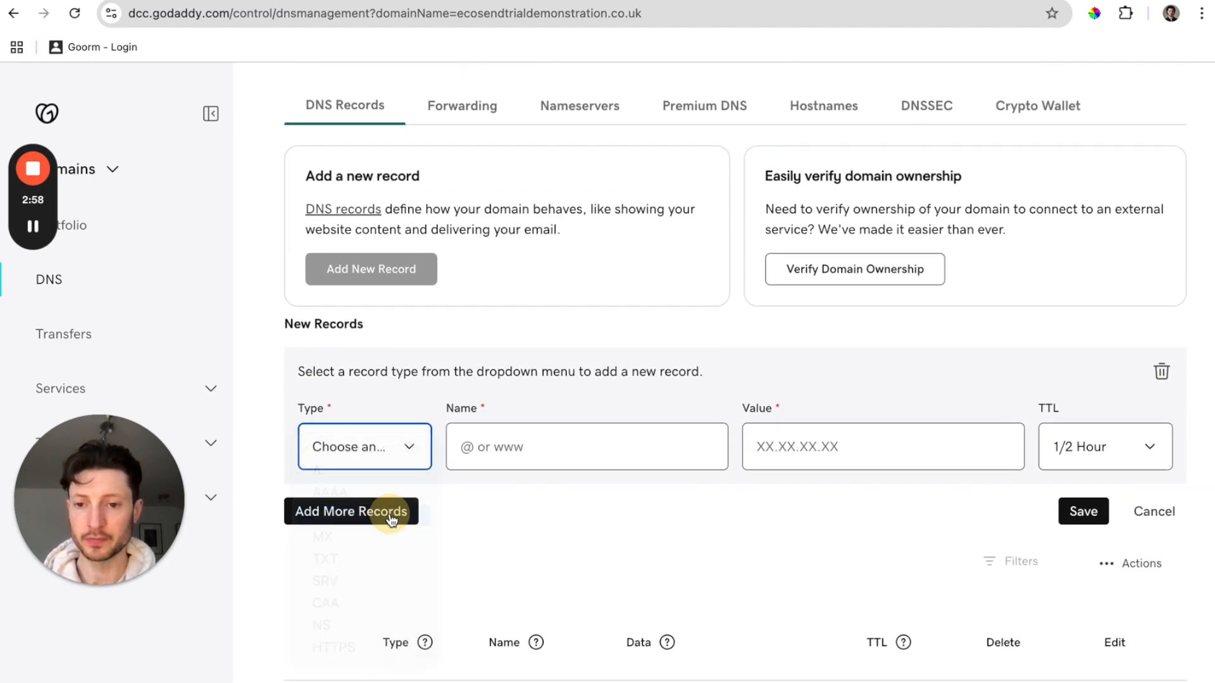
pyautogui.click(566, 445)
pyautogui.hotkey('ctrl', 'v')
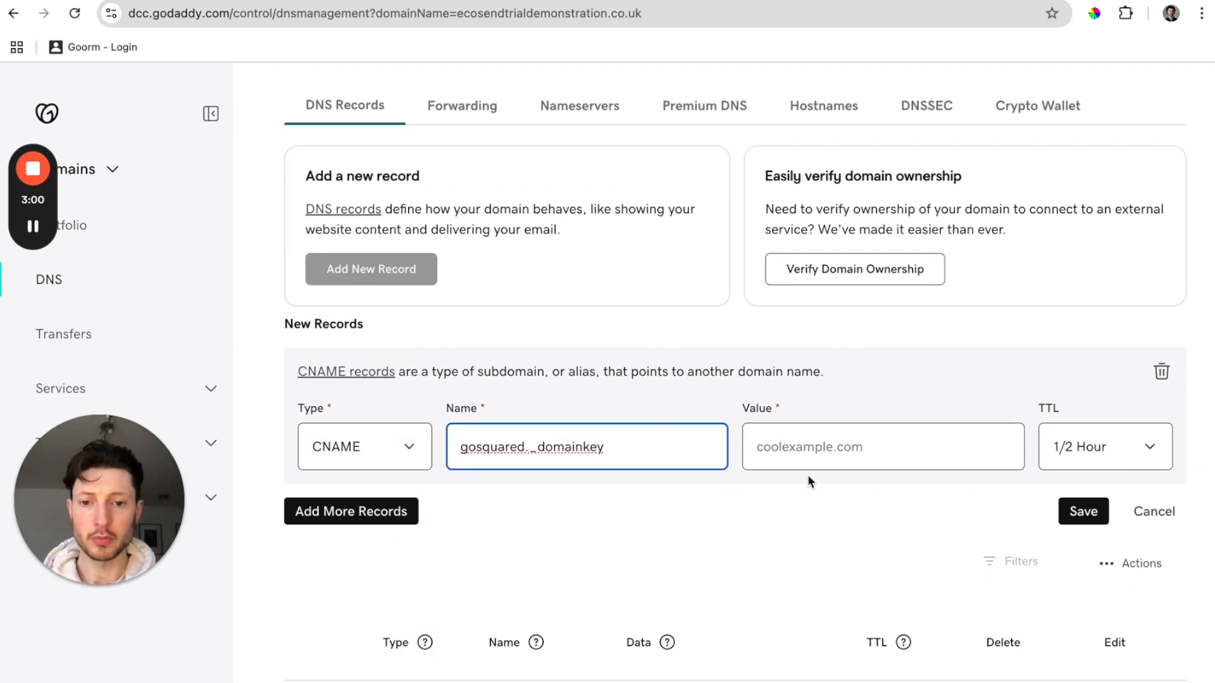
pyautogui.click(821, 447)
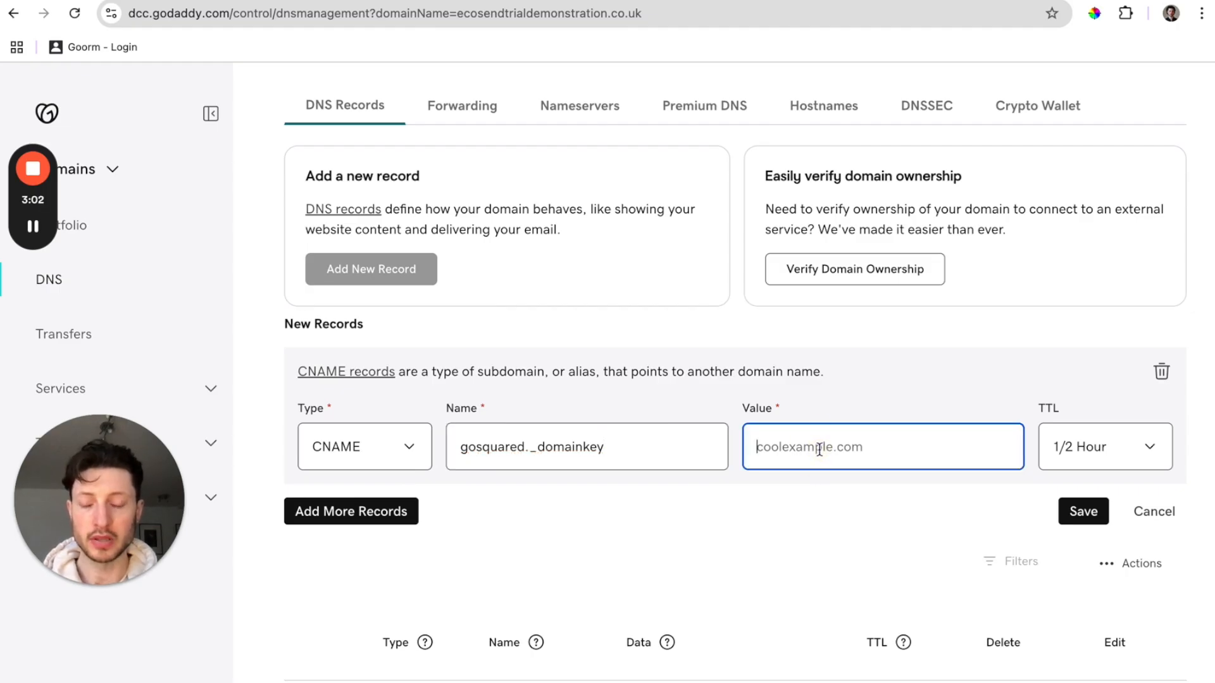
# Paste EcoSend's DKIM value into the record, save it, and return to EcoSend.
pyautogui.scroll(-1, 820, 450)
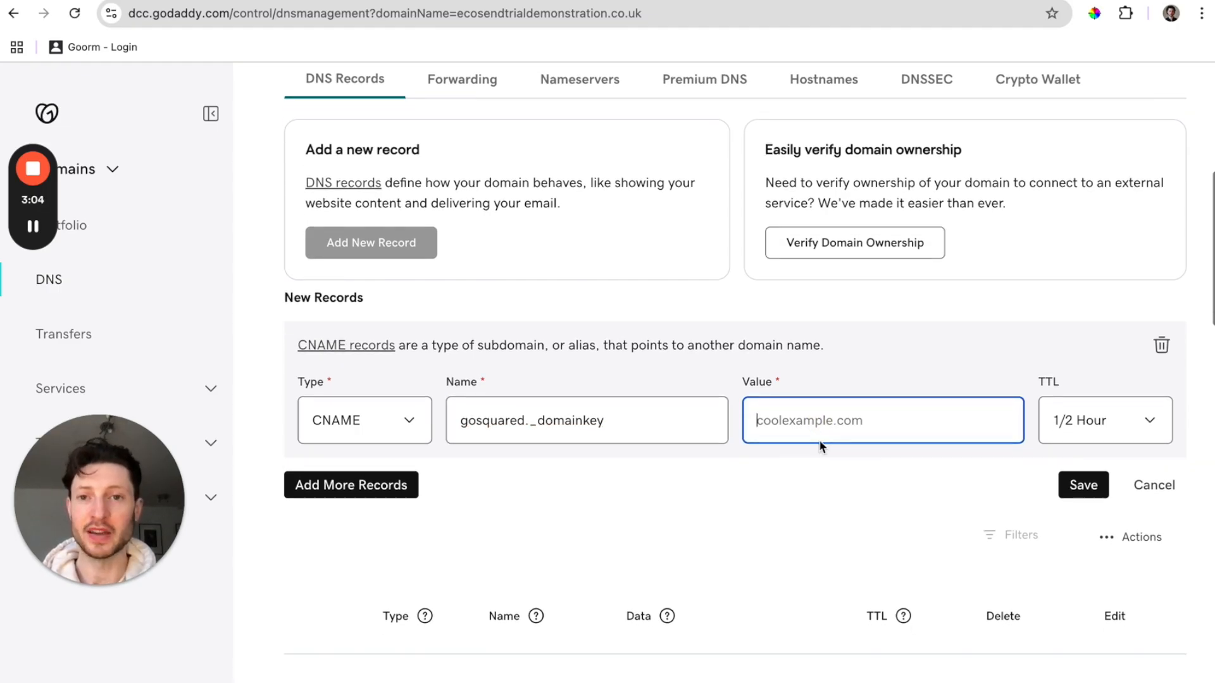
pyautogui.click(378, 1)
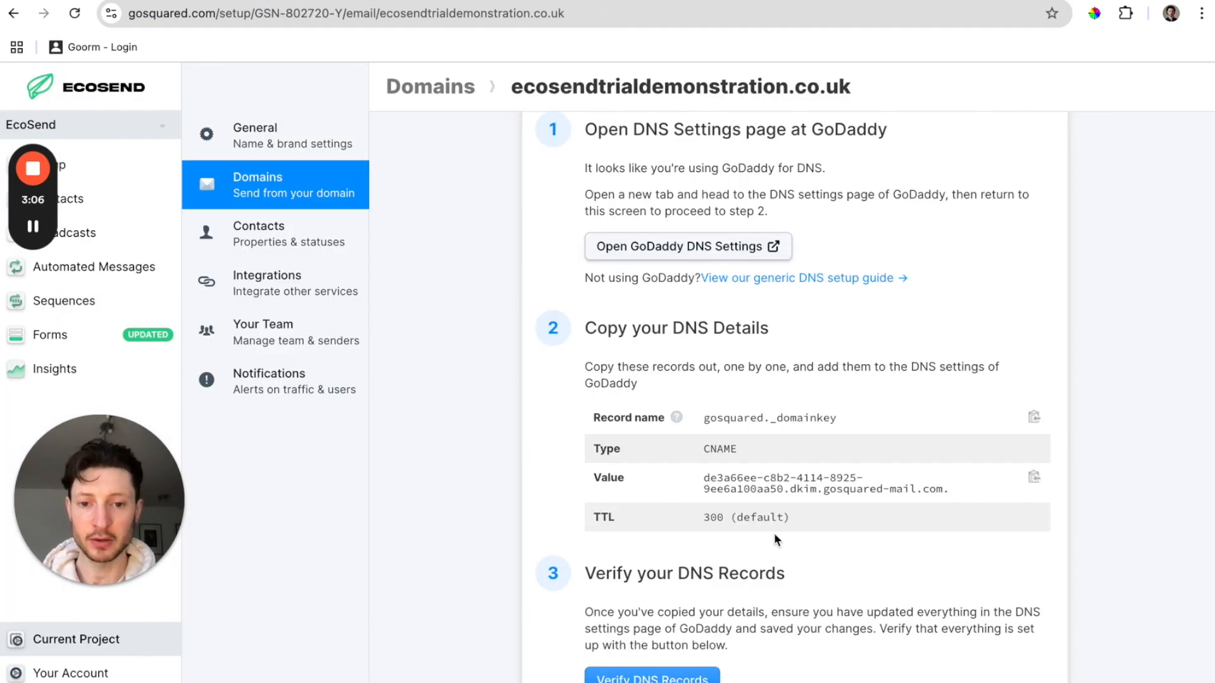
pyautogui.click(1034, 479)
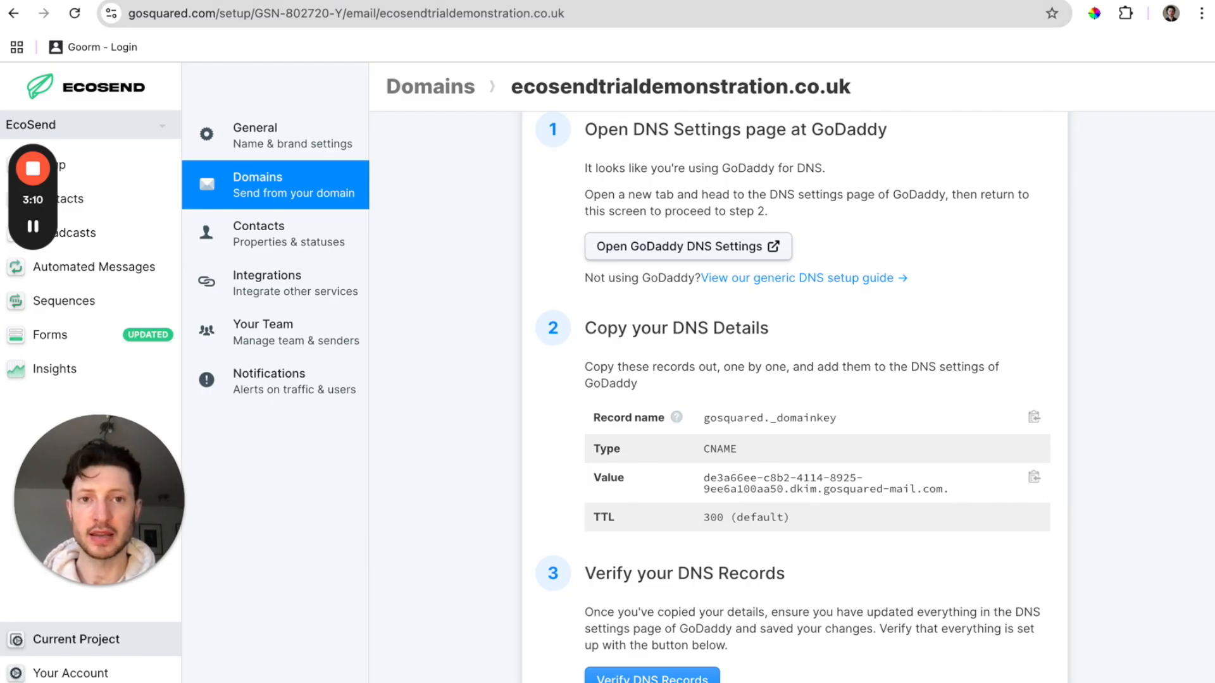
pyautogui.click(664, 1)
pyautogui.hotkey('ctrl', 'v')
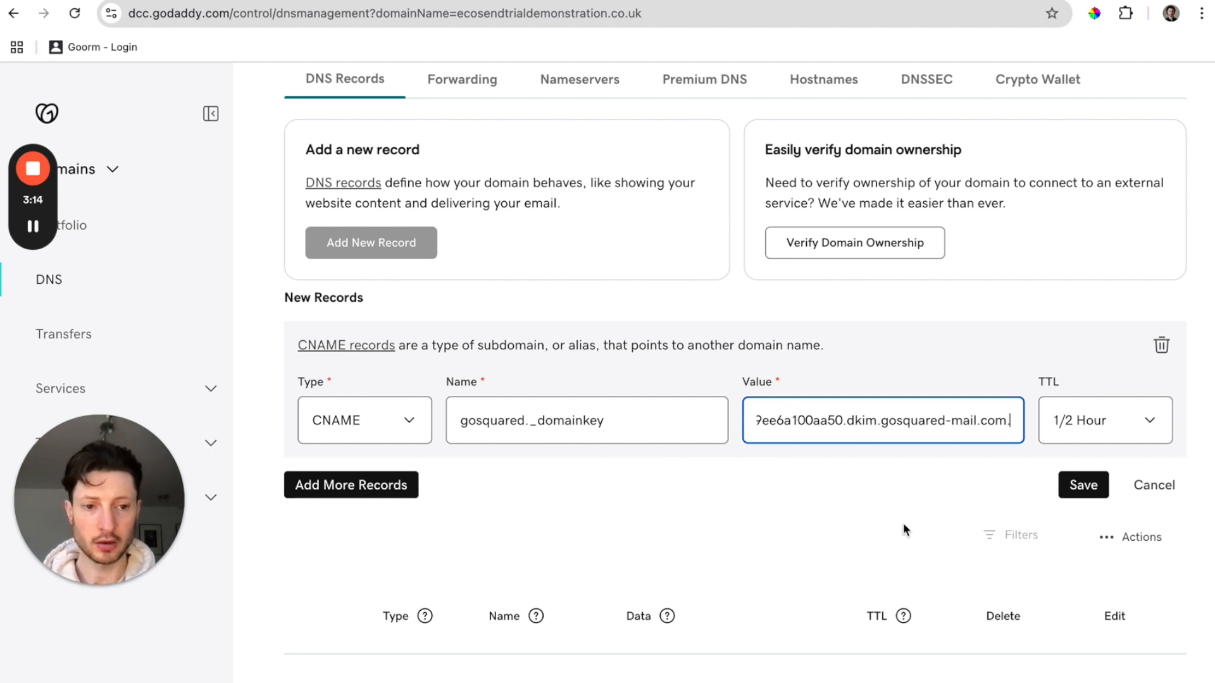
pyautogui.click(1094, 485)
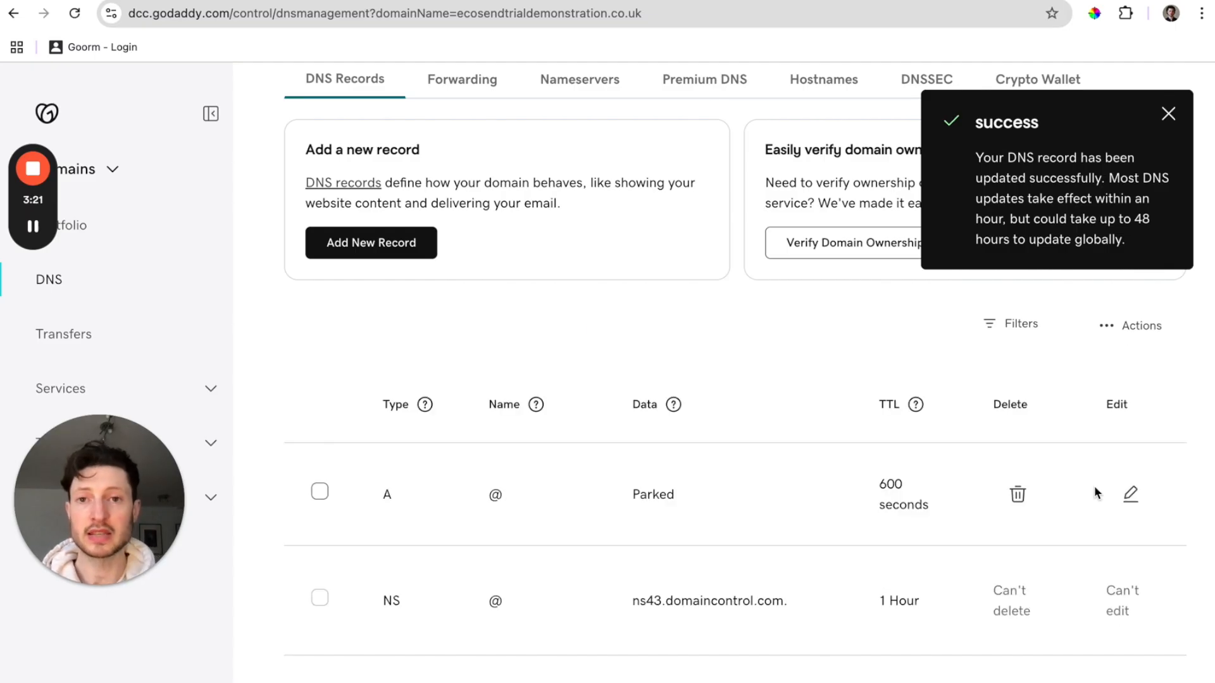
pyautogui.click(381, 2)
# Run a DNS verification check for ecosendtrialdemonstration.co.uk, which still shows Unverified.
pyautogui.scroll(5, 1044, 338)
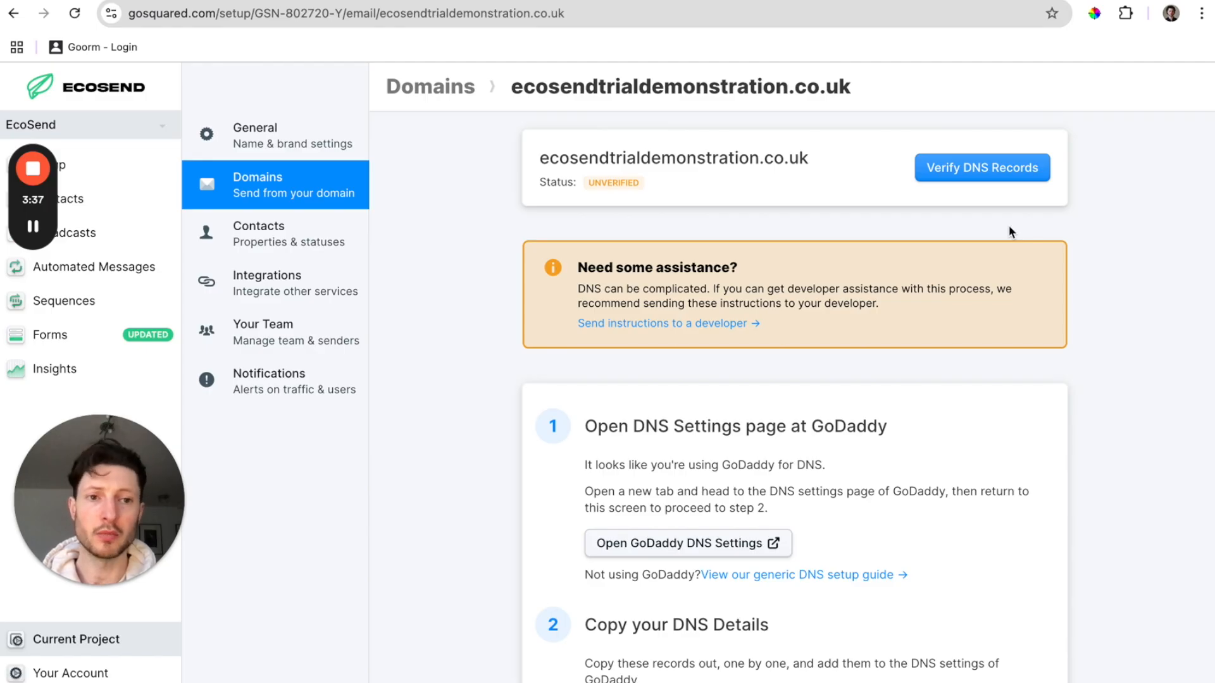
pyautogui.click(1019, 171)
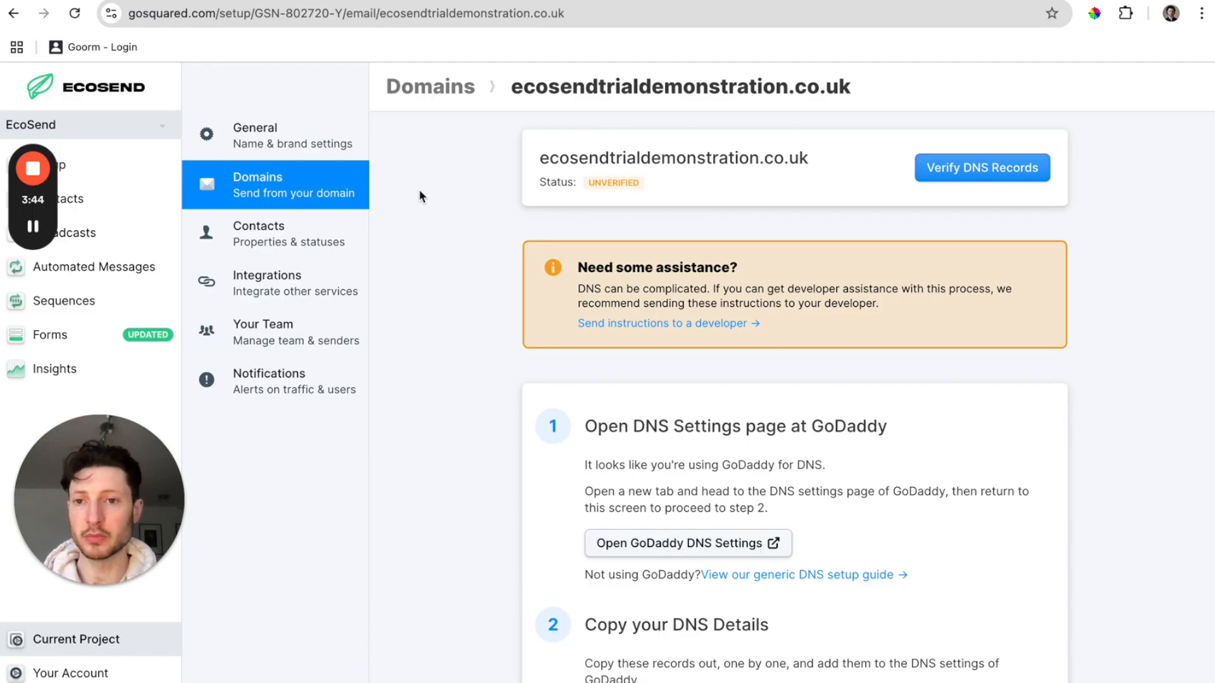
# Save the business address and privacy policy URL in General settings, then return to Domains.
pyautogui.click(340, 147)
pyautogui.scroll(-8, 522, 345)
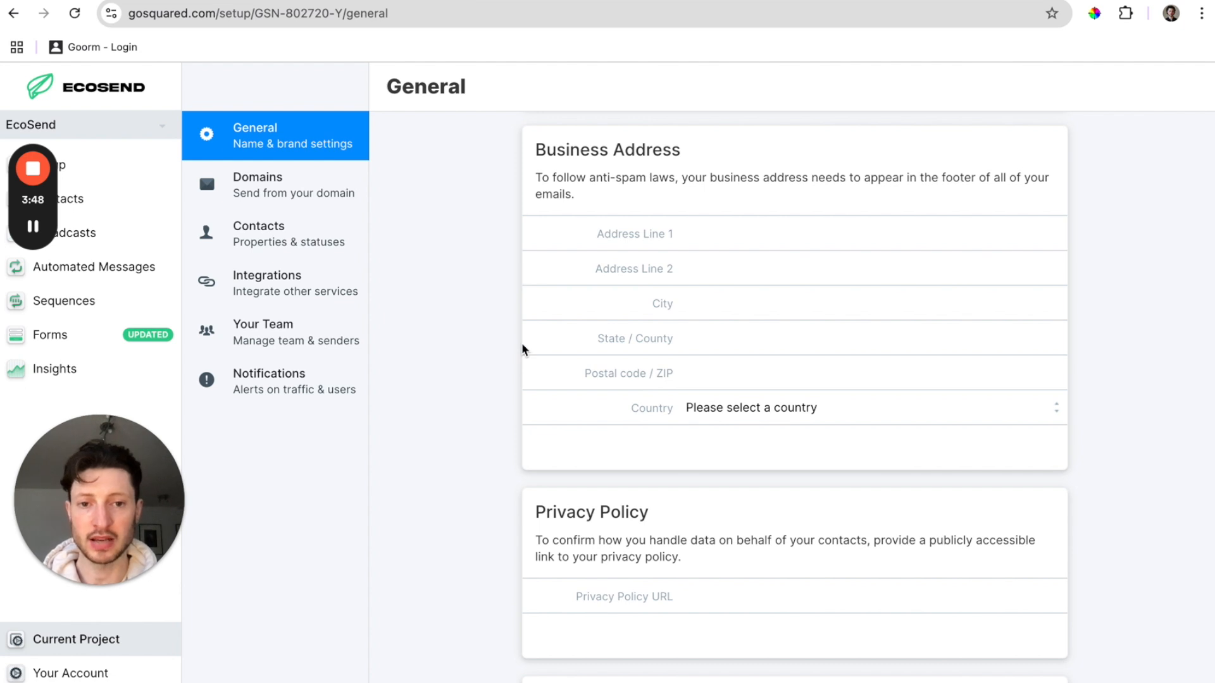
pyautogui.moveTo(39, 245)
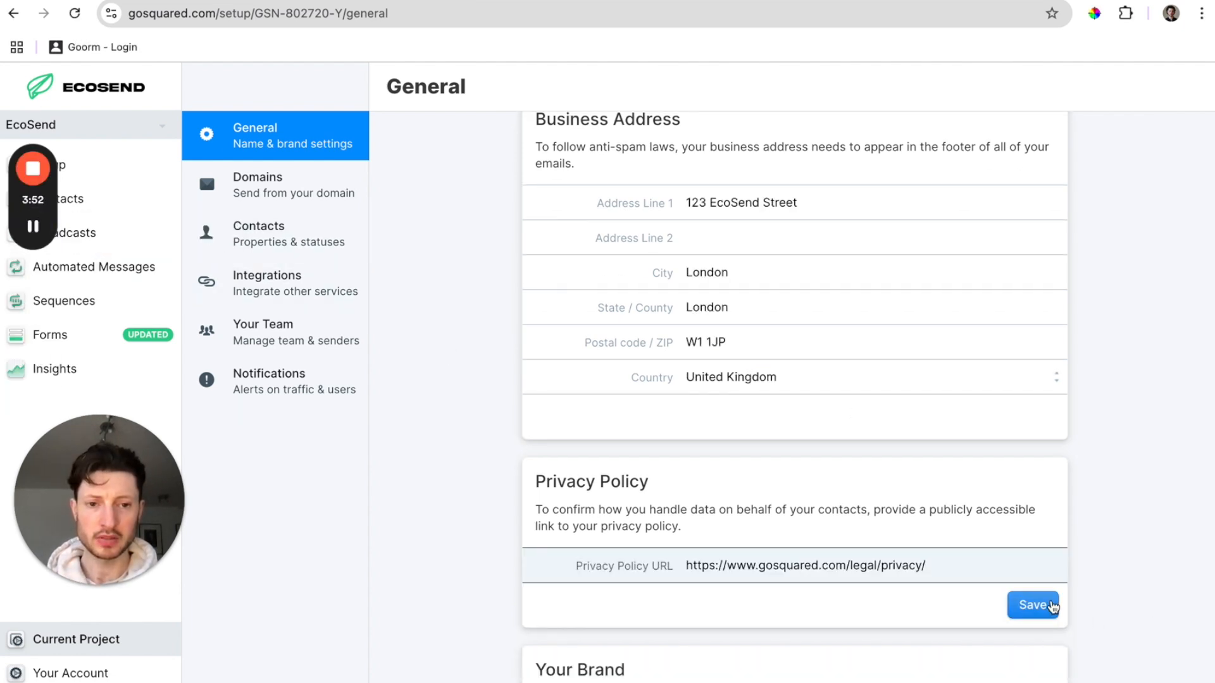
pyautogui.click(1050, 606)
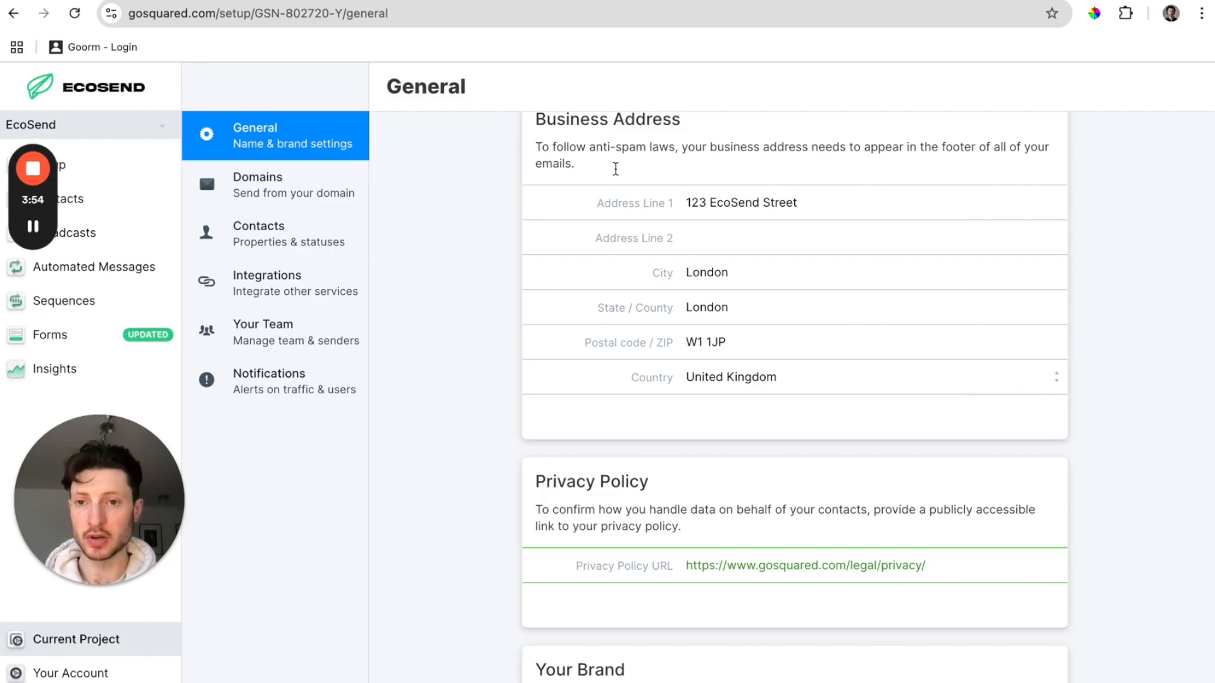
pyautogui.click(328, 179)
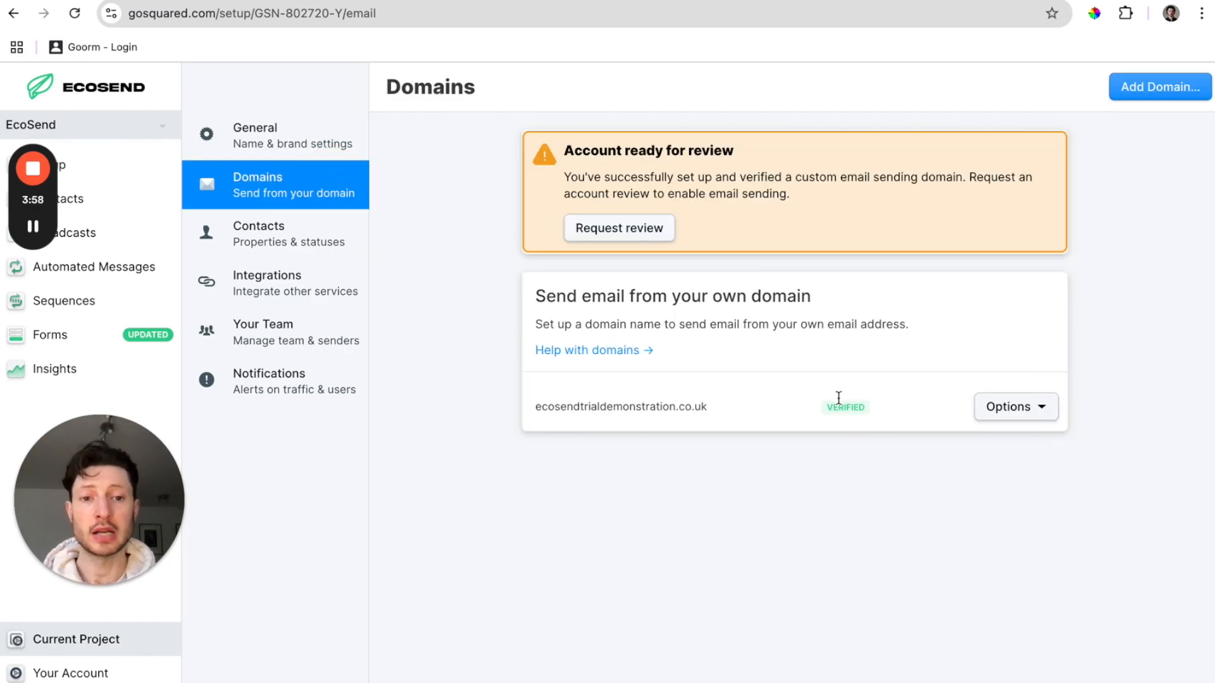
# Request an account review from the Account ready for review banner.
pyautogui.click(659, 234)
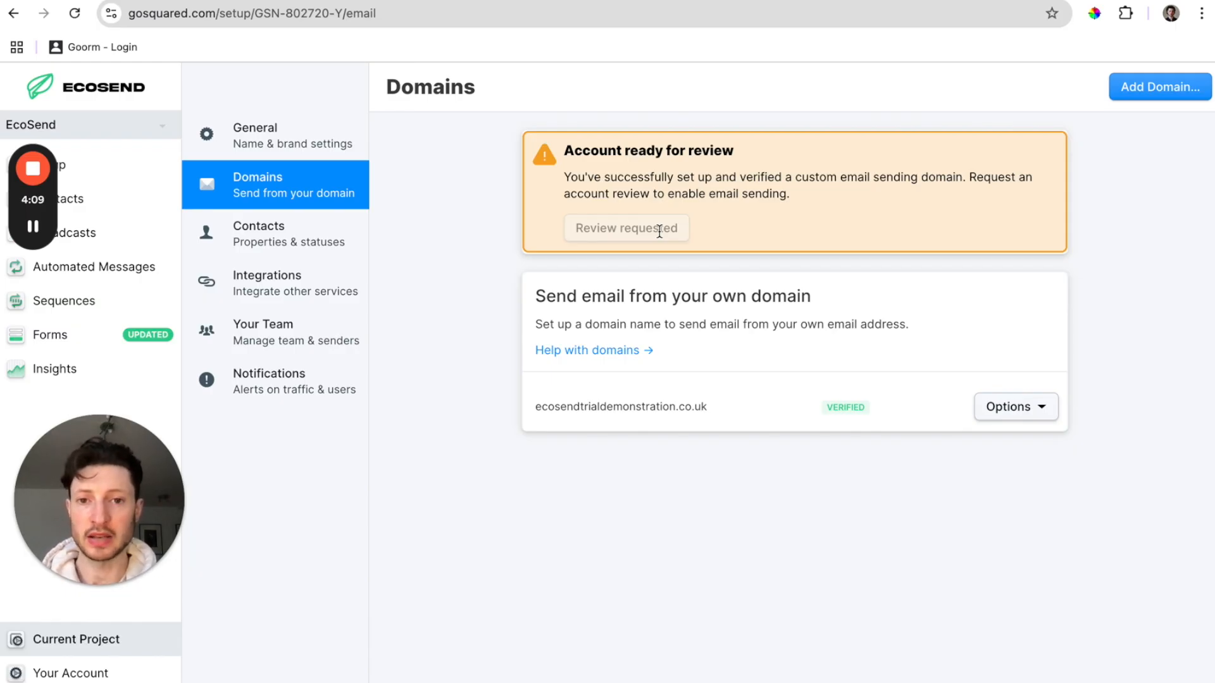
pyautogui.moveTo(34, 226)
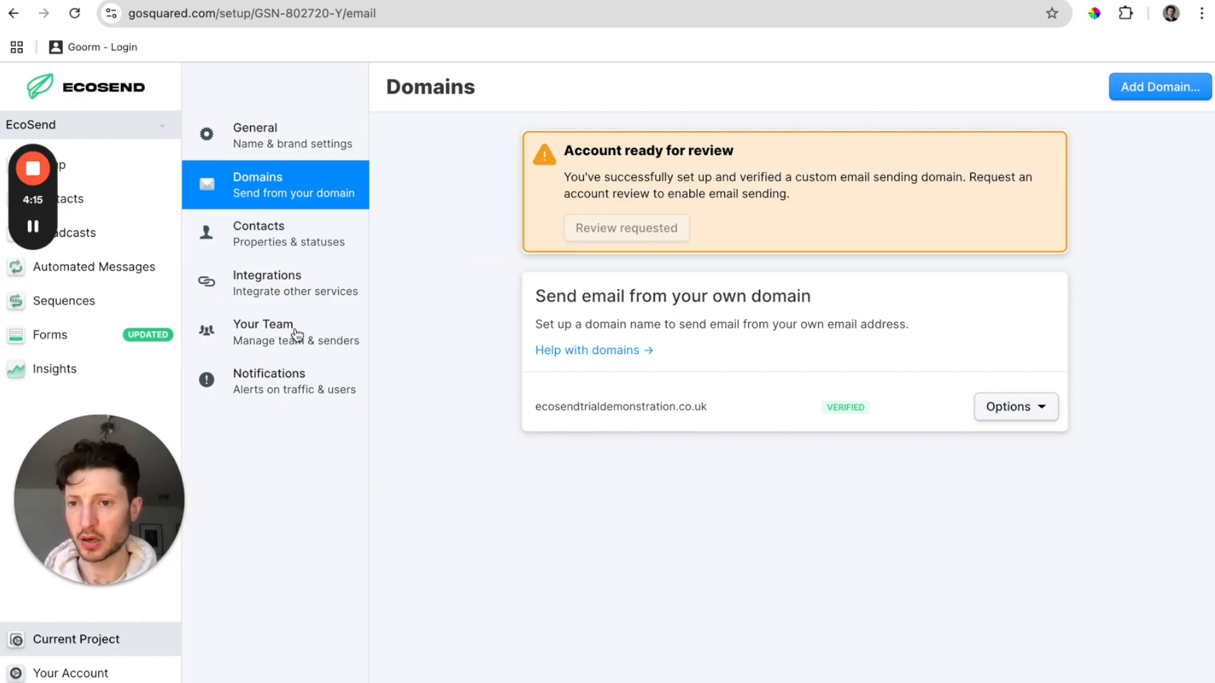
# View the empty contacts list and try a property filter, then discard it.
pyautogui.click(142, 201)
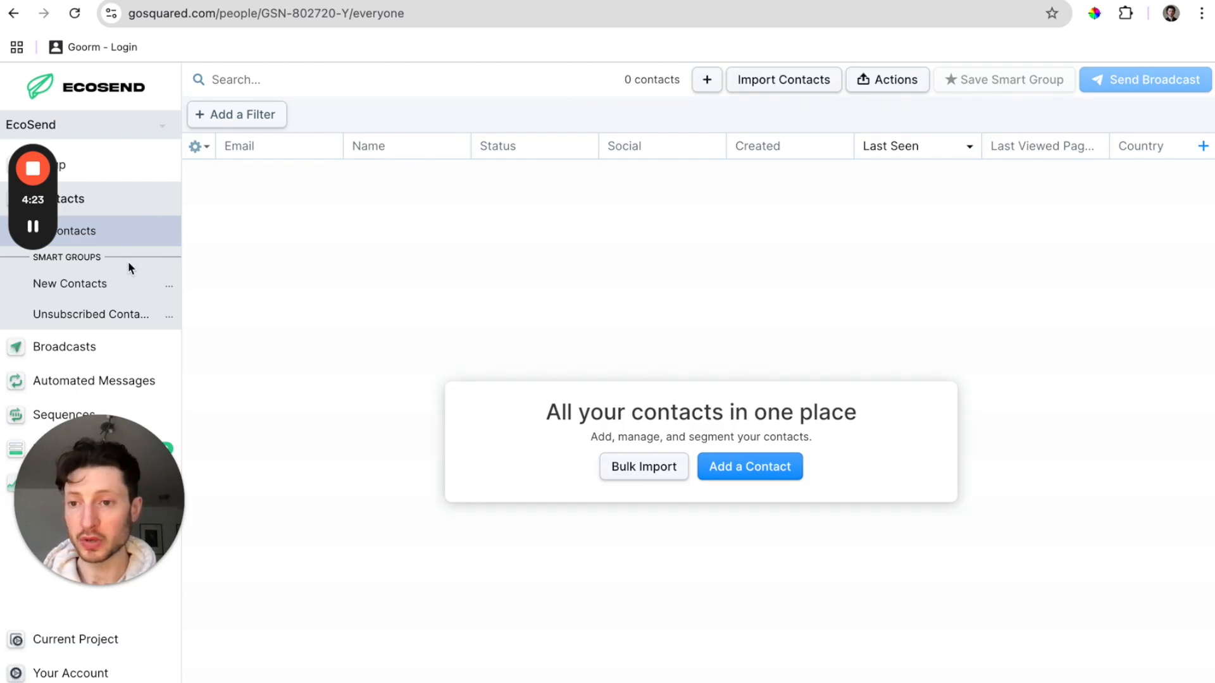
pyautogui.click(241, 115)
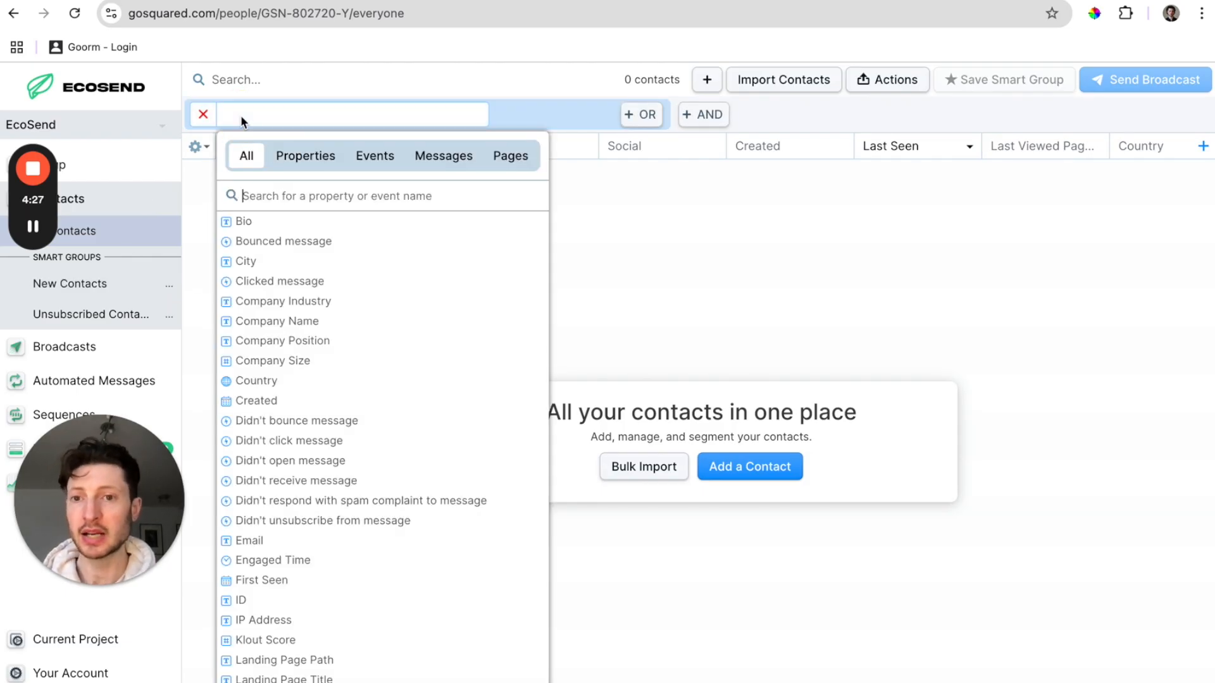
pyautogui.click(305, 156)
pyautogui.click(694, 284)
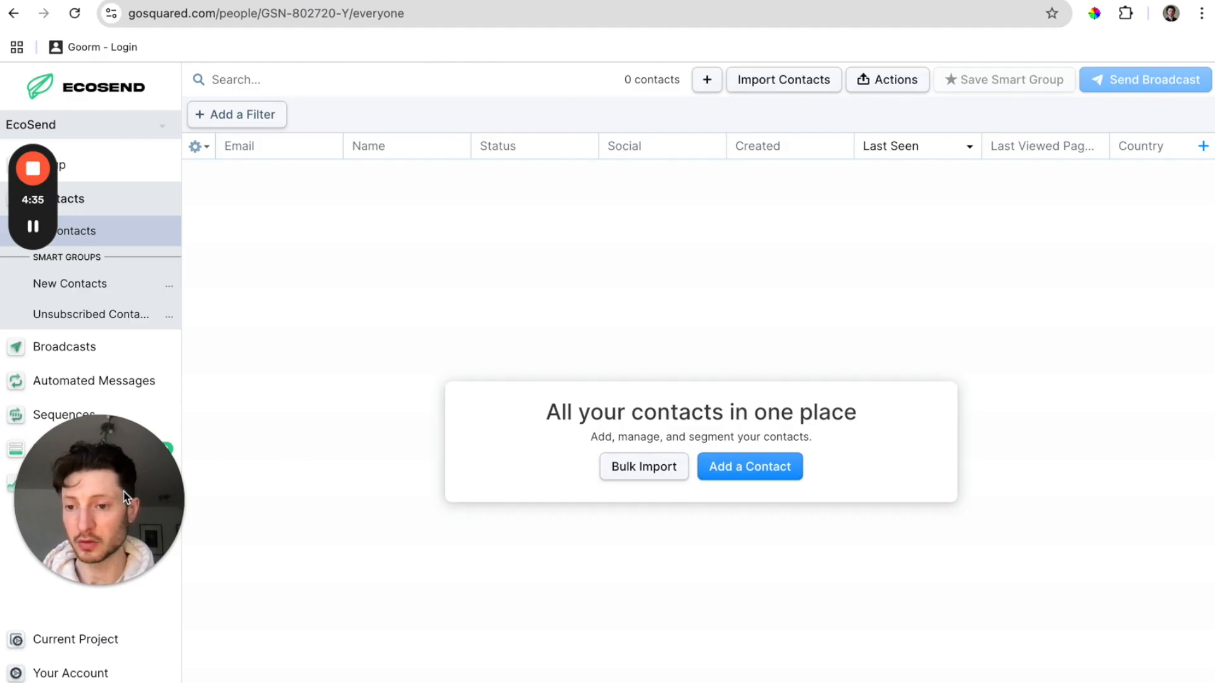
# Install the Mailchimp integration from Settings > Integrations and connect it to reach Mailchimp's login.
pyautogui.click(120, 645)
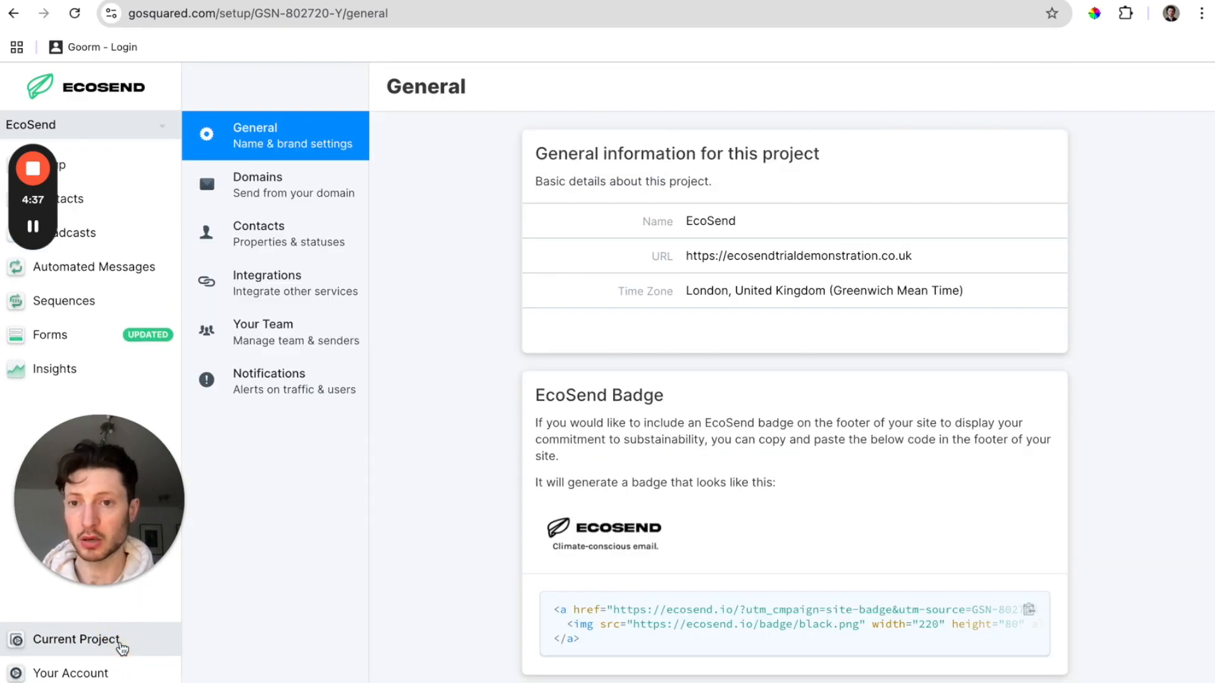
pyautogui.click(319, 278)
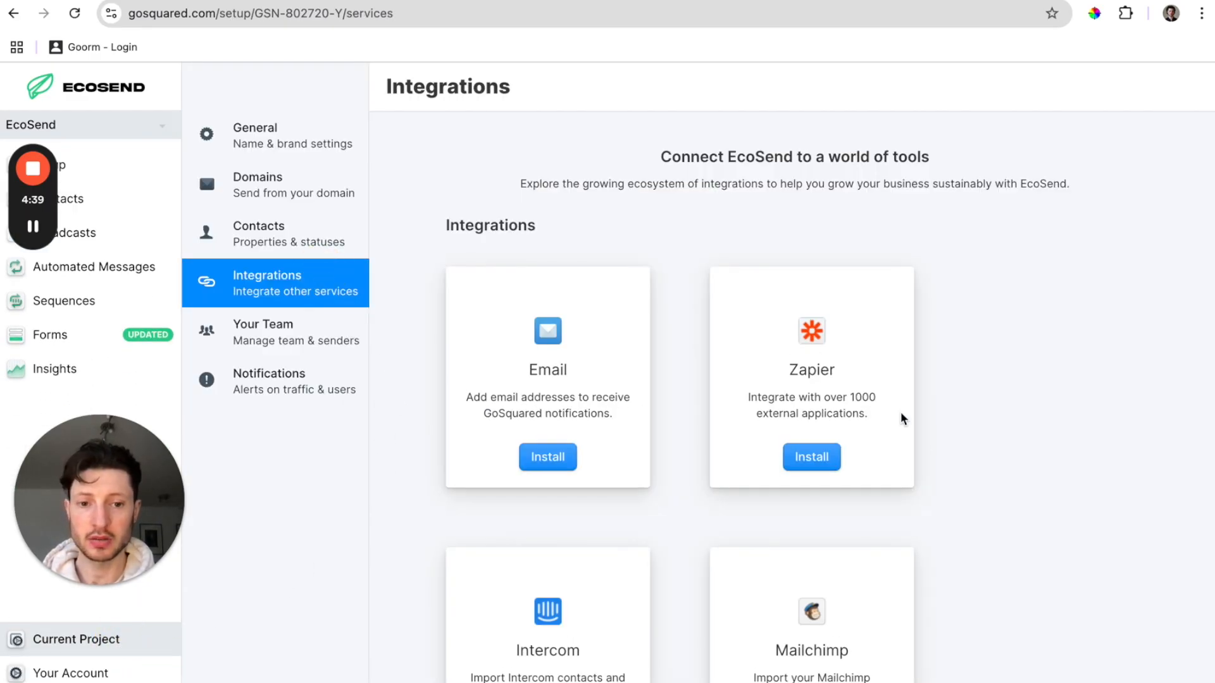
pyautogui.scroll(-3, 911, 437)
pyautogui.click(816, 556)
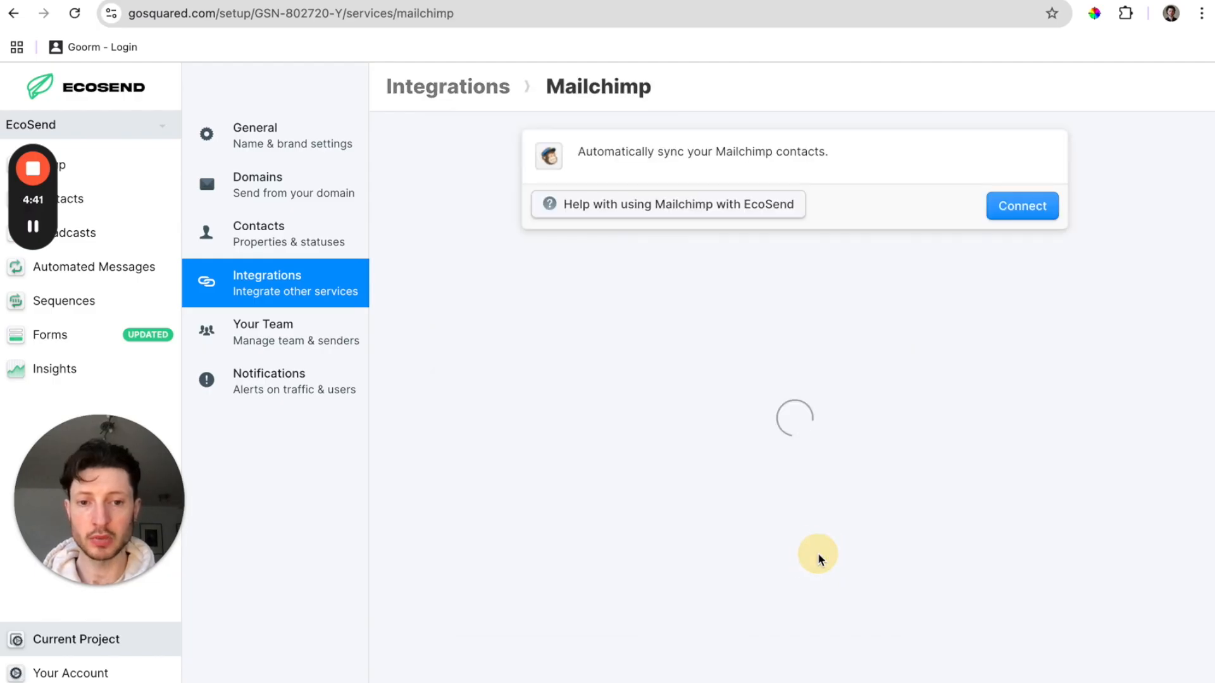
pyautogui.click(1023, 209)
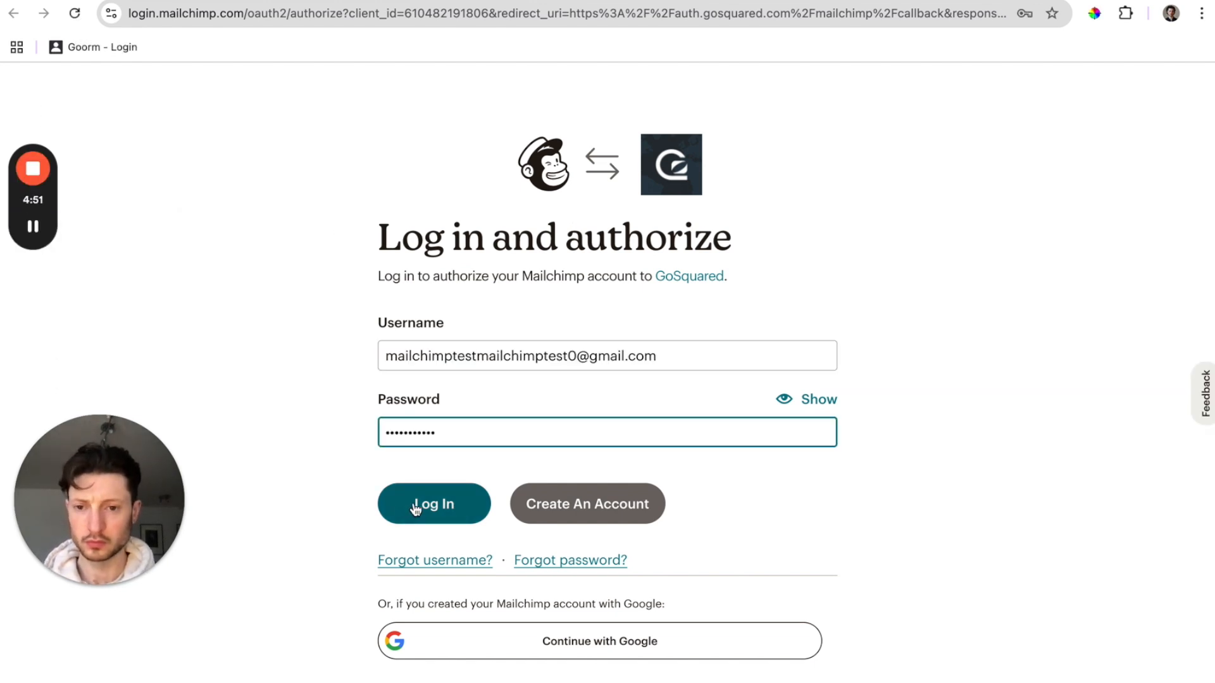
# Log in to Mailchimp, allow EcoSend access, and decline Chrome's save-password offer.
pyautogui.click(418, 505)
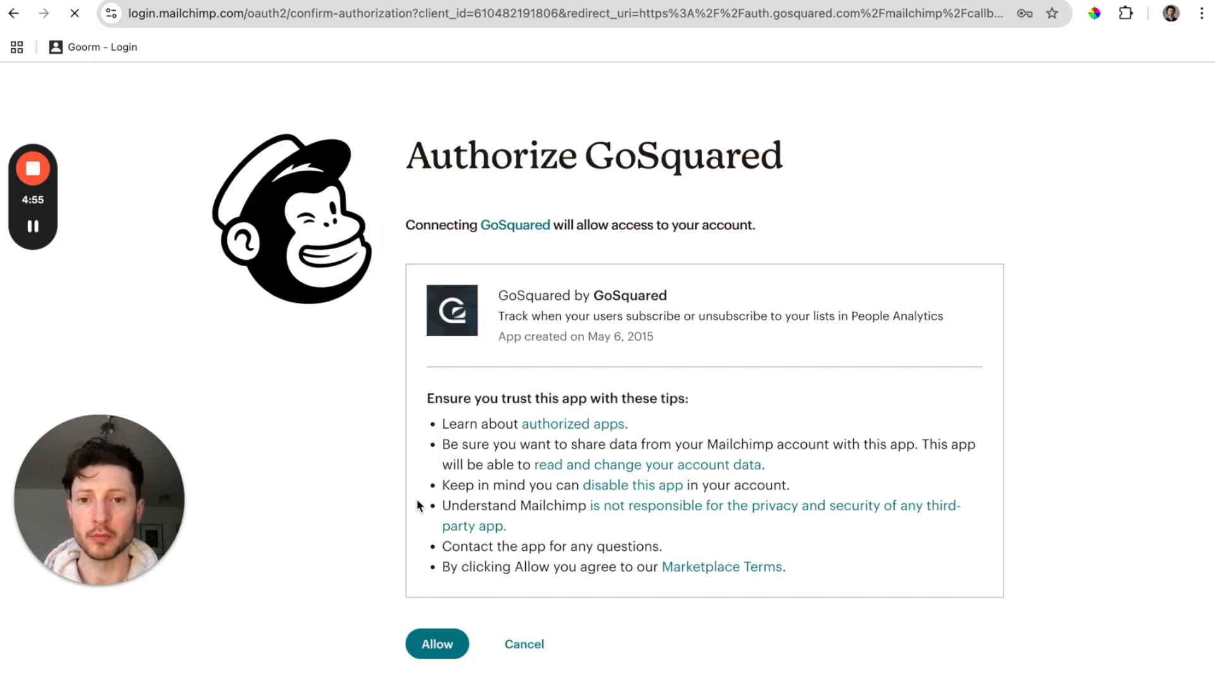
pyautogui.click(463, 644)
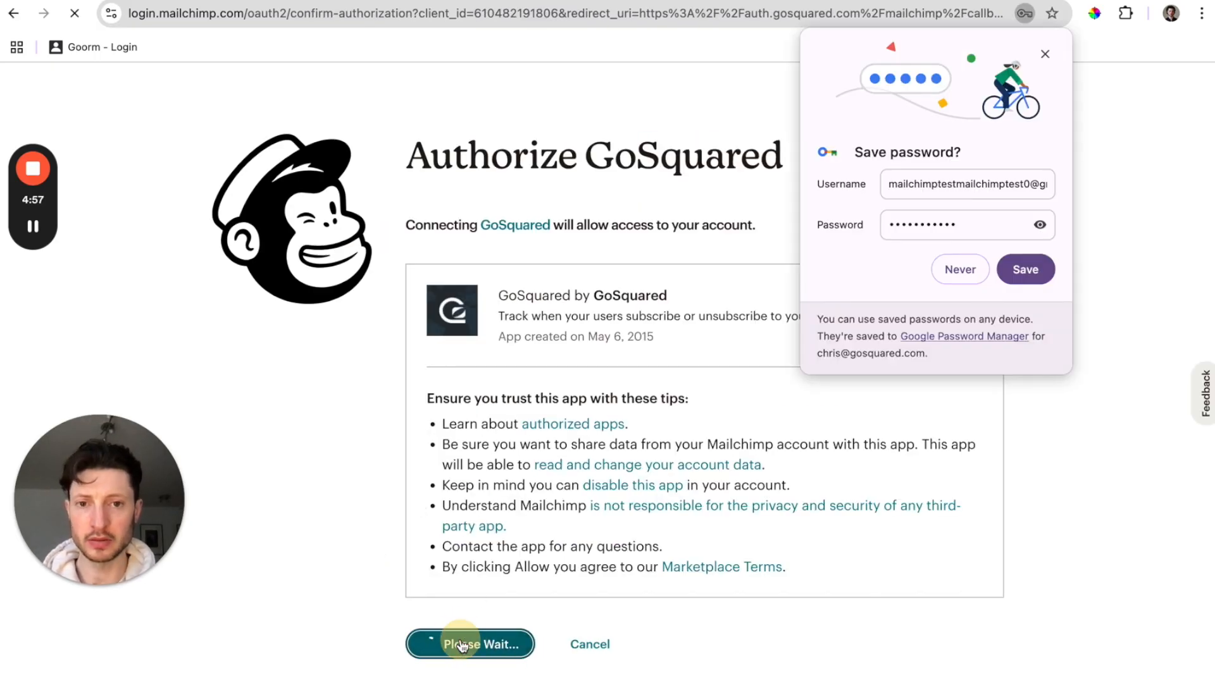
pyautogui.click(954, 270)
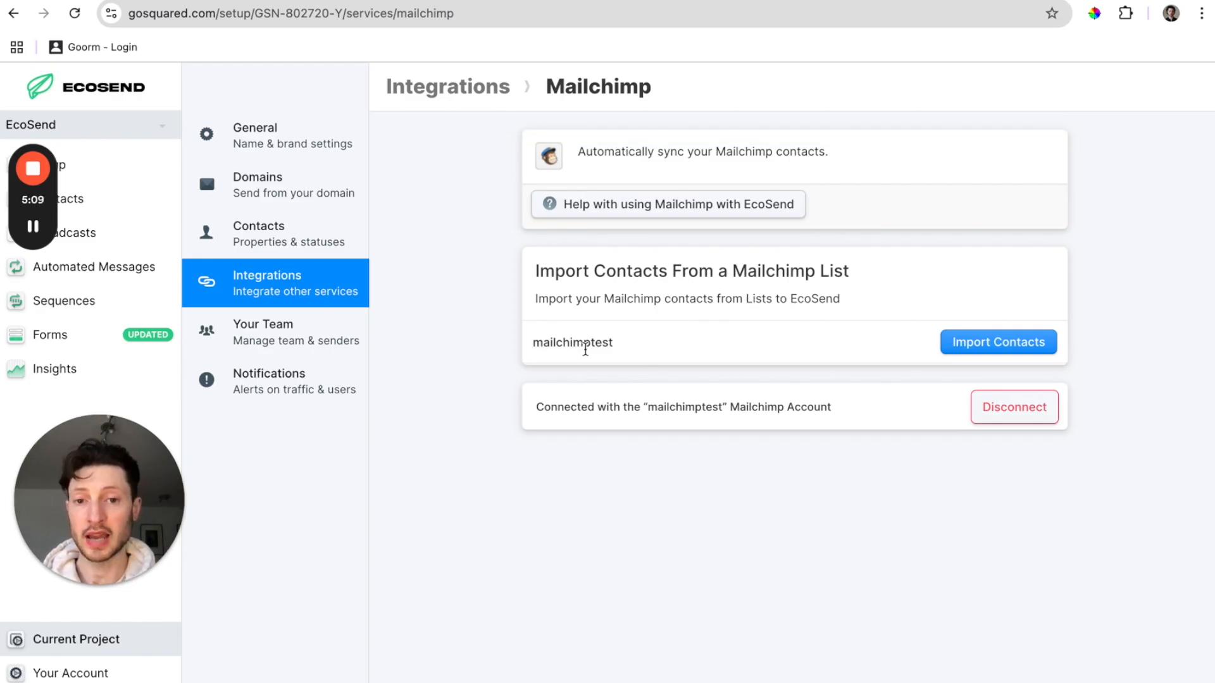
# Bring the Gmail browser window to the front from Chrome's Dock menu.
pyautogui.rightClick(979, 669)
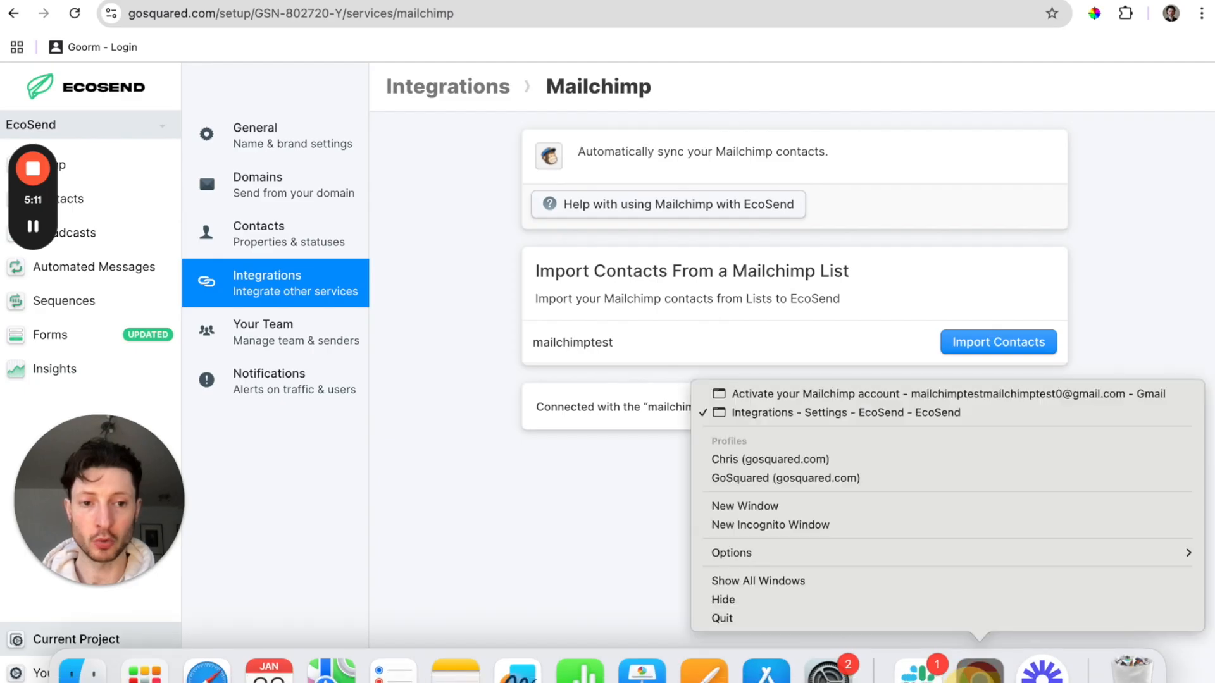
pyautogui.click(899, 393)
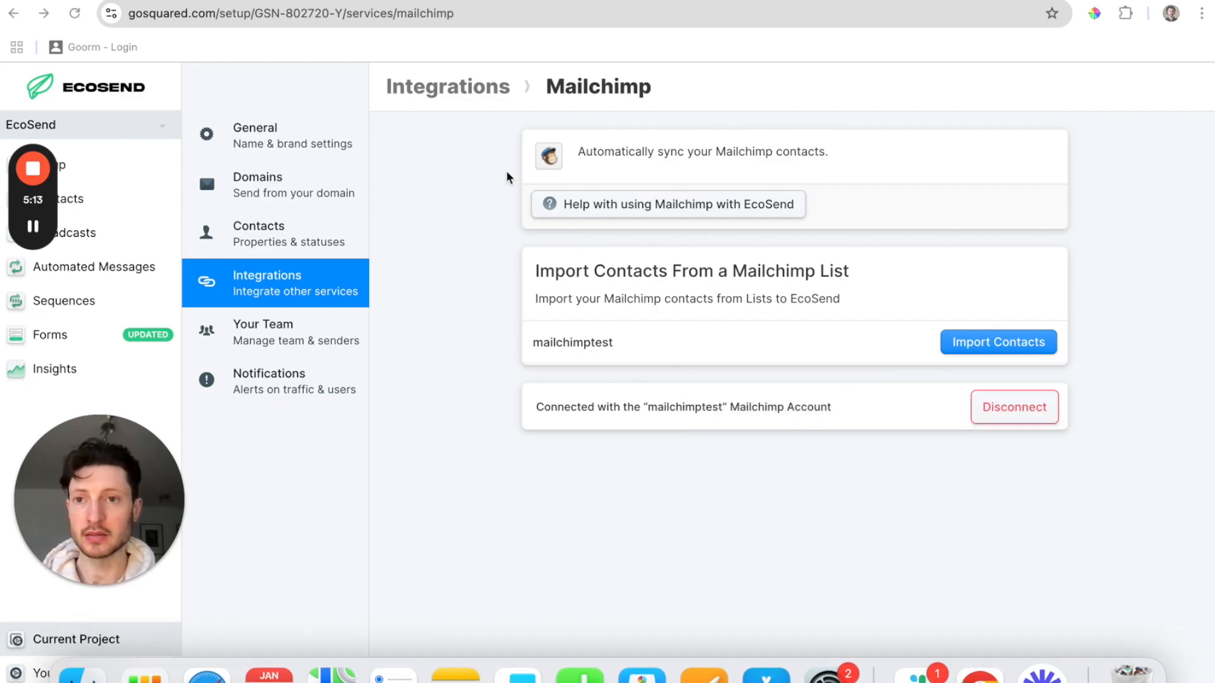
pyautogui.click(367, 6)
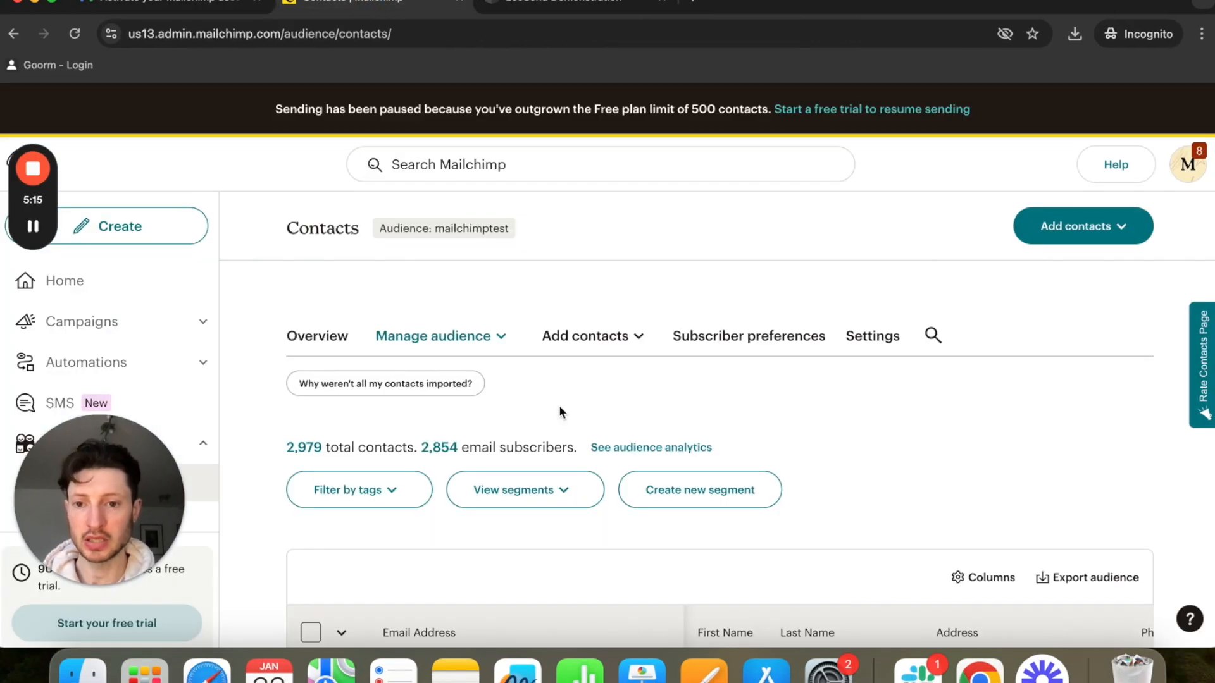
pyautogui.scroll(-5, 560, 411)
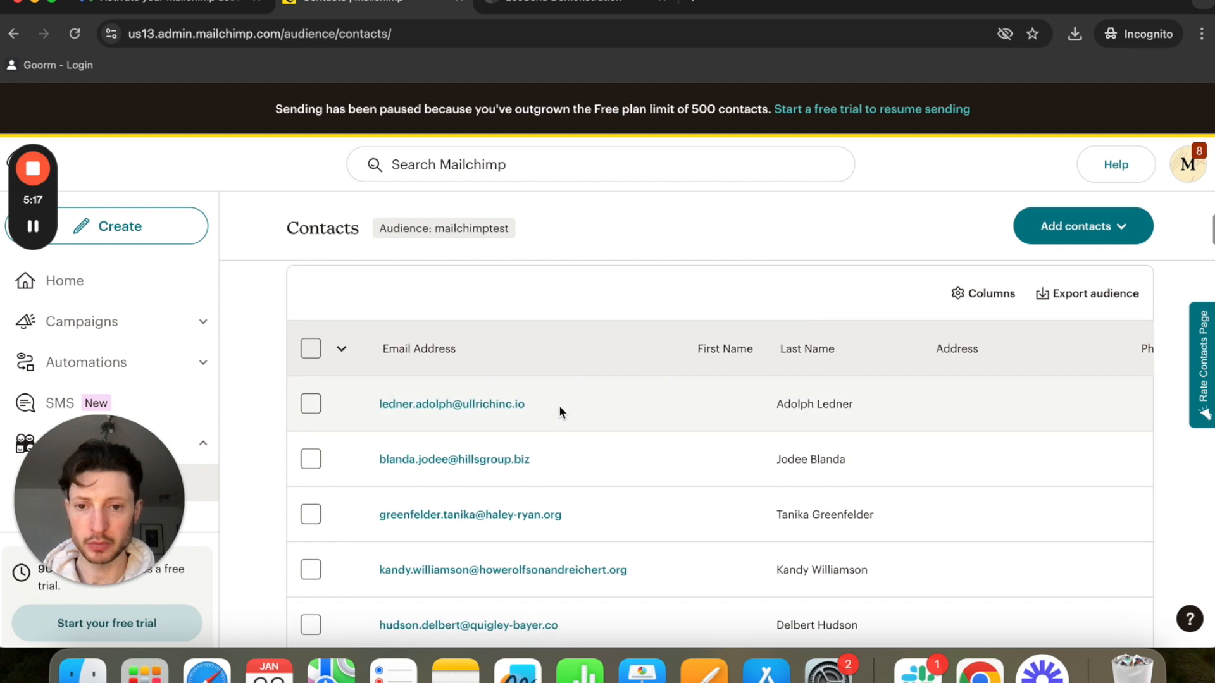
pyautogui.hscroll(10, 611, 461)
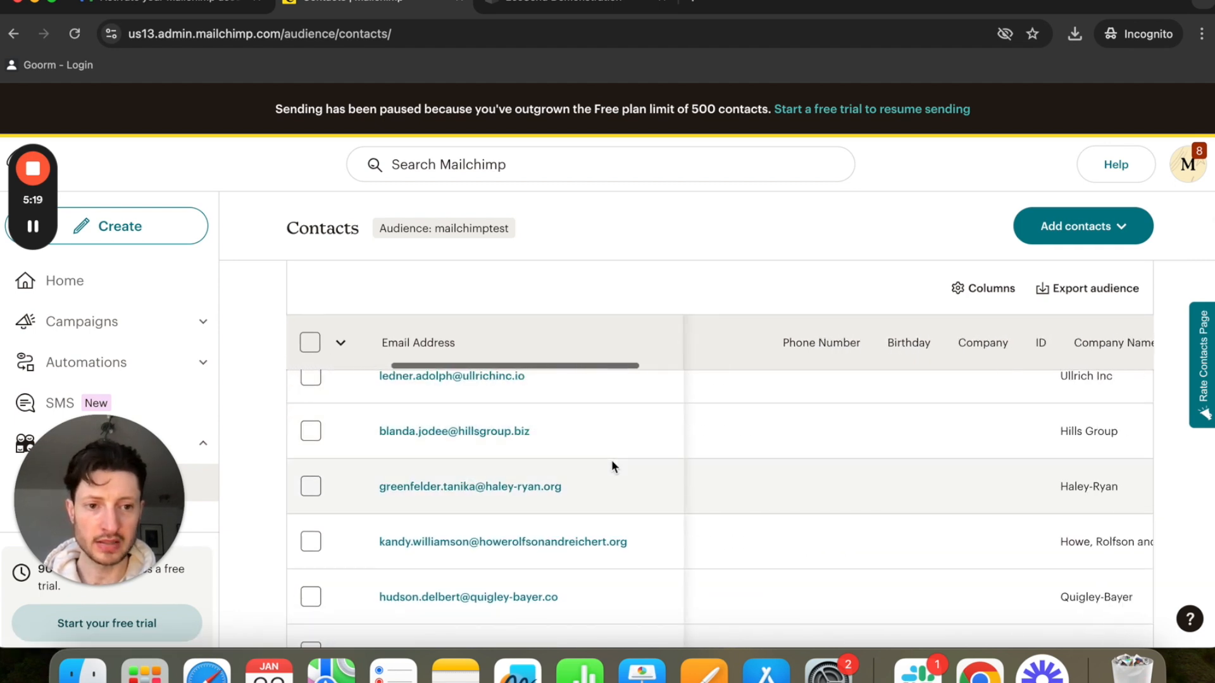
pyautogui.hscroll(8, 765, 499)
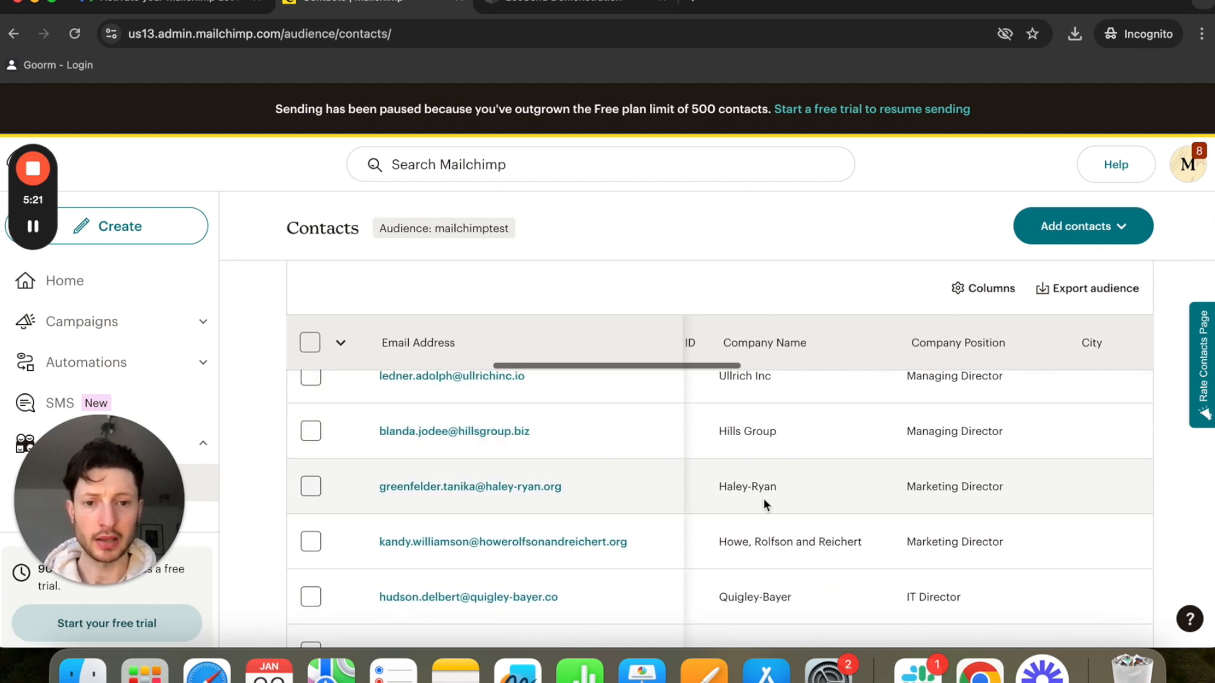
pyautogui.hscroll(10, 930, 474)
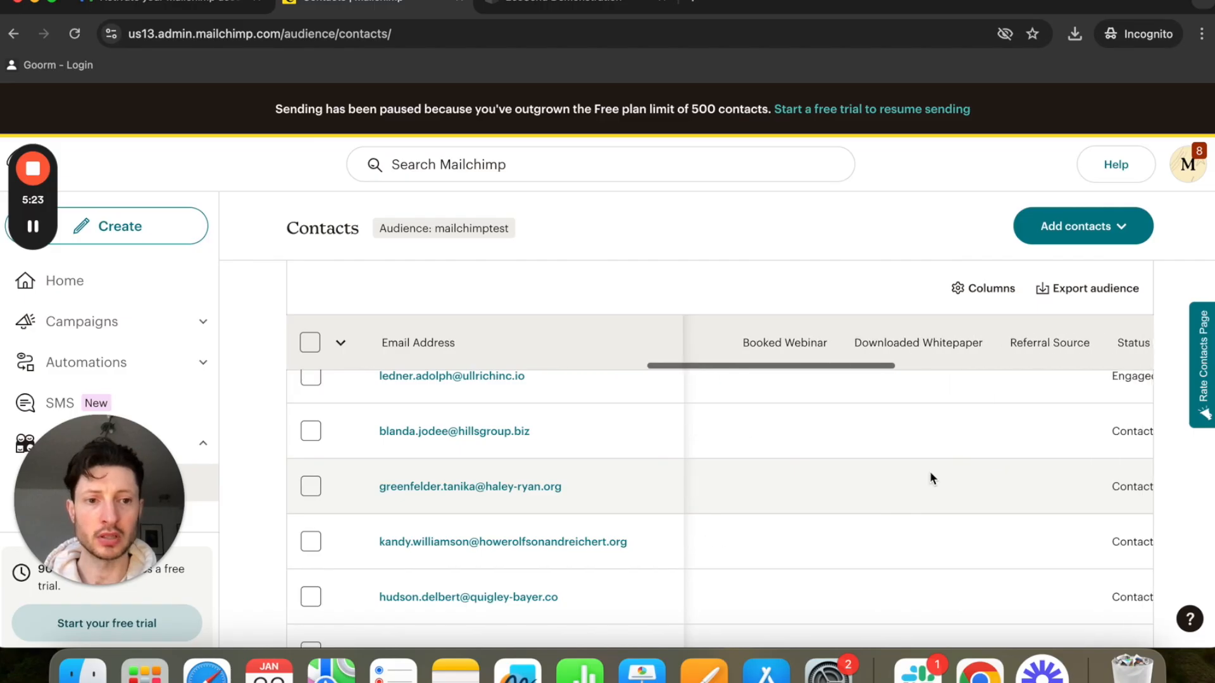
pyautogui.hscroll(3, 930, 476)
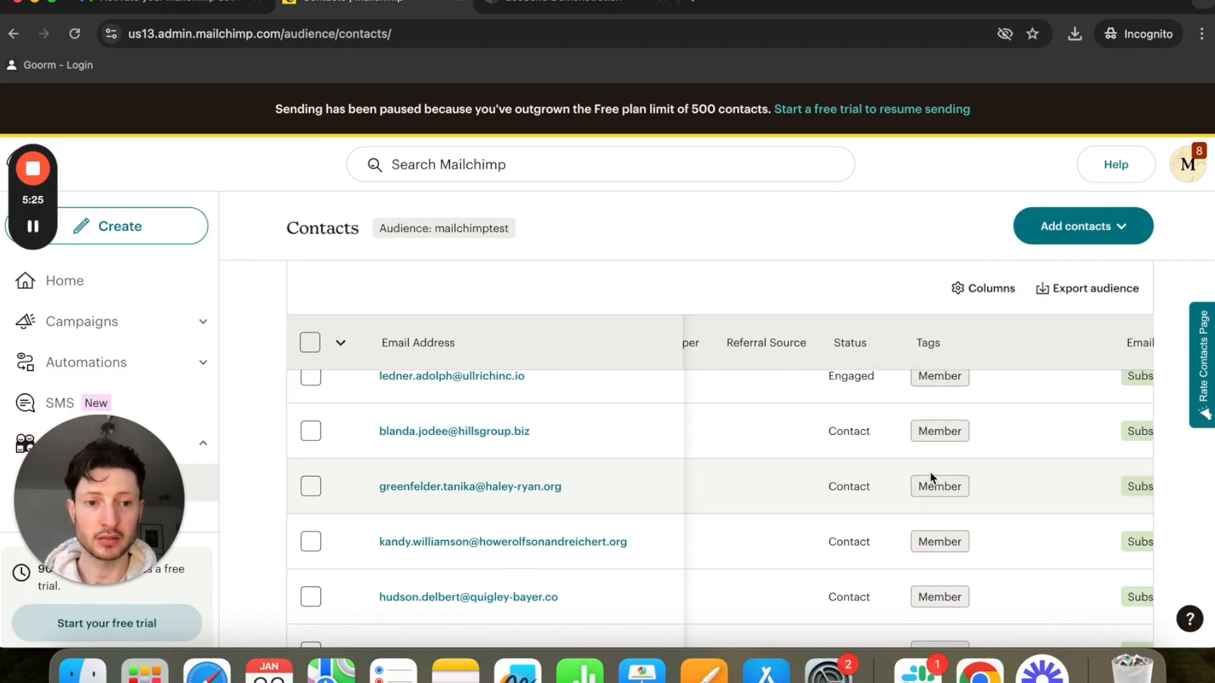
pyautogui.scroll(-1, 930, 476)
pyautogui.scroll(-15, 929, 471)
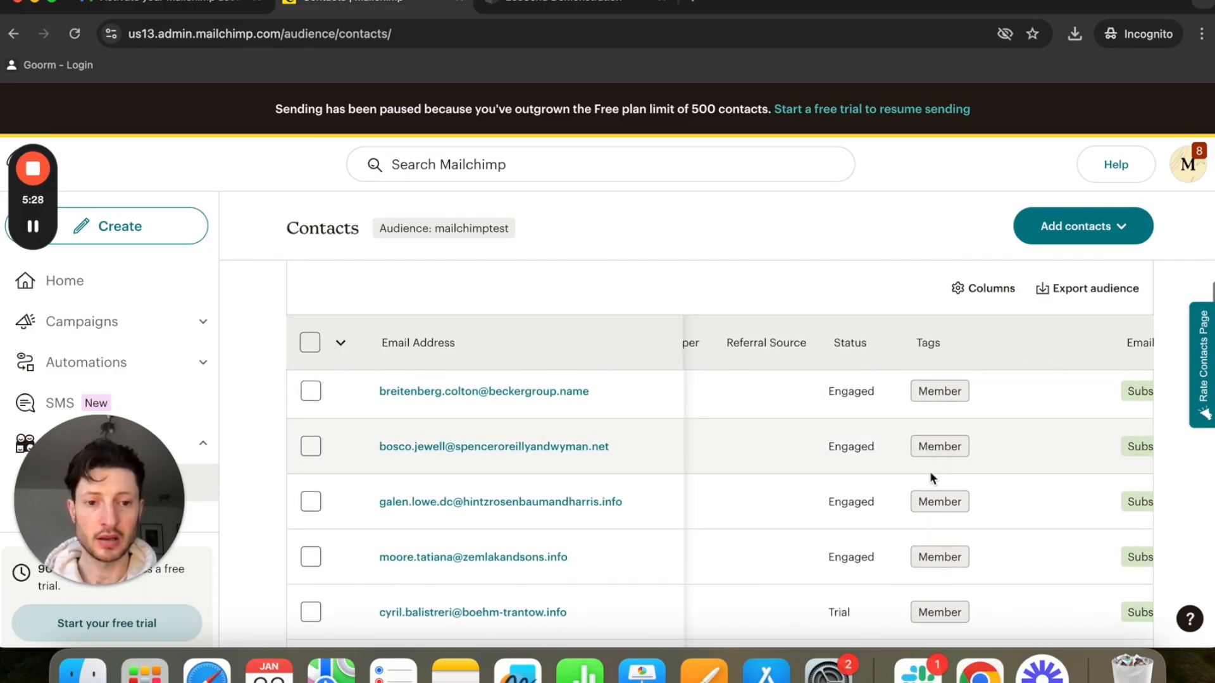
pyautogui.scroll(-10, 929, 471)
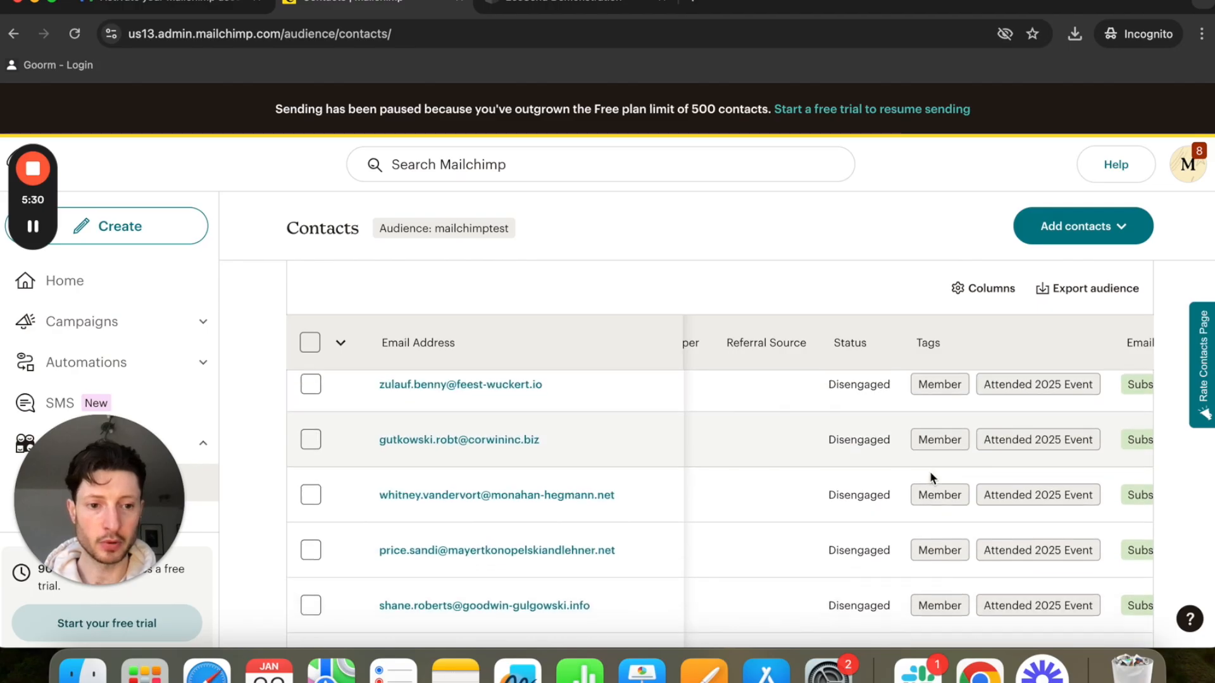
pyautogui.scroll(-10, 930, 474)
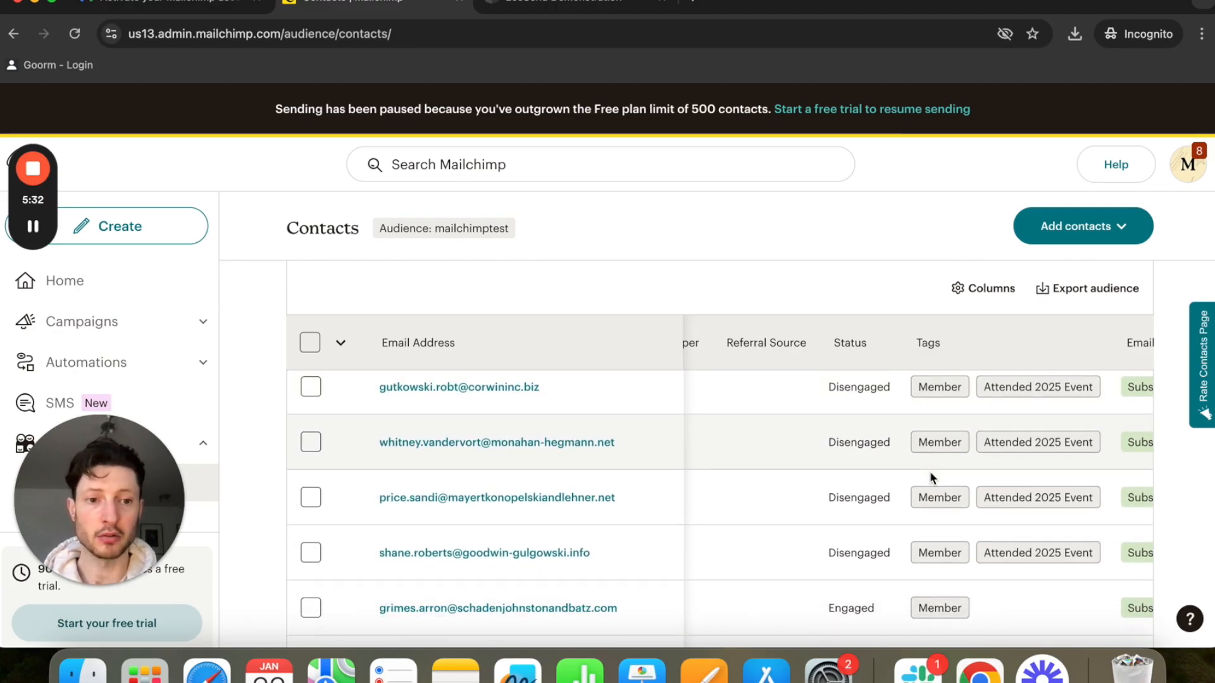
pyautogui.scroll(-10, 930, 474)
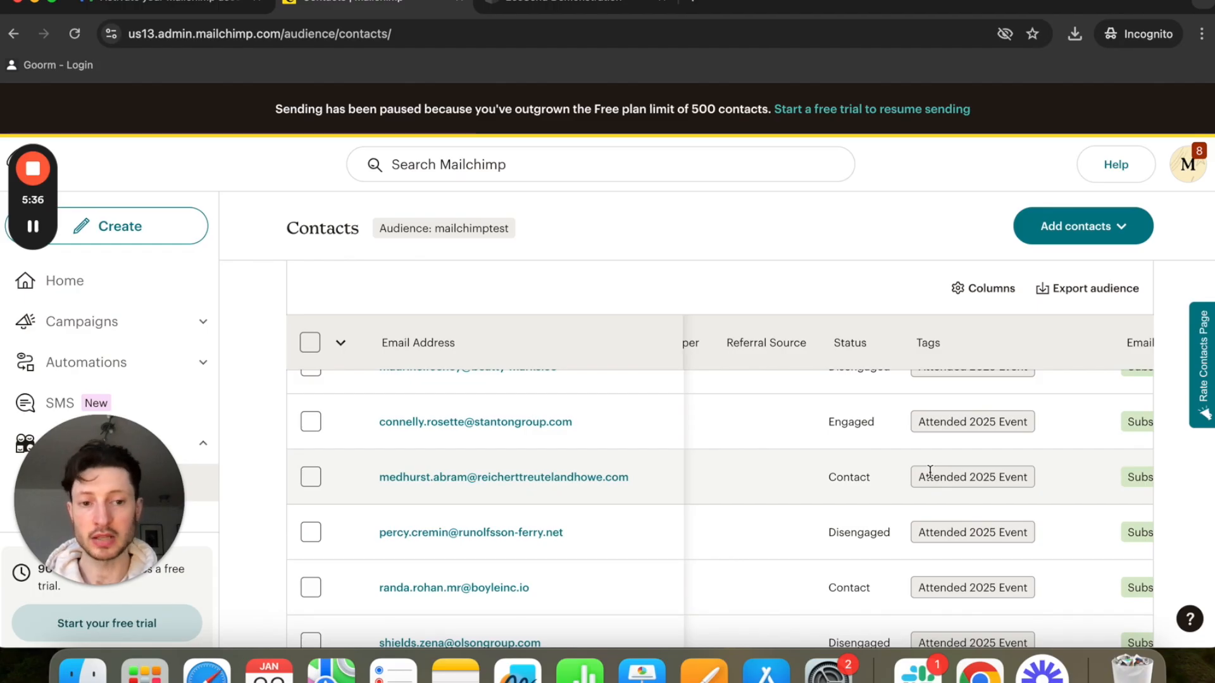
pyautogui.scroll(-4, 930, 475)
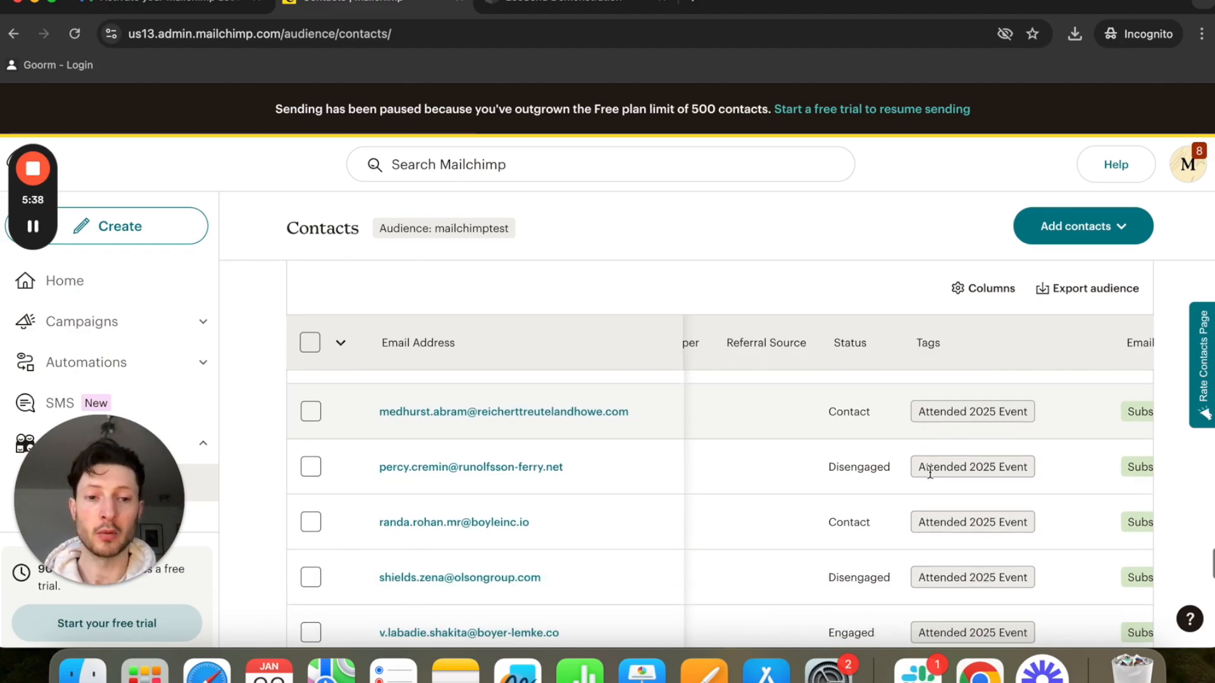
pyautogui.scroll(-2, 932, 478)
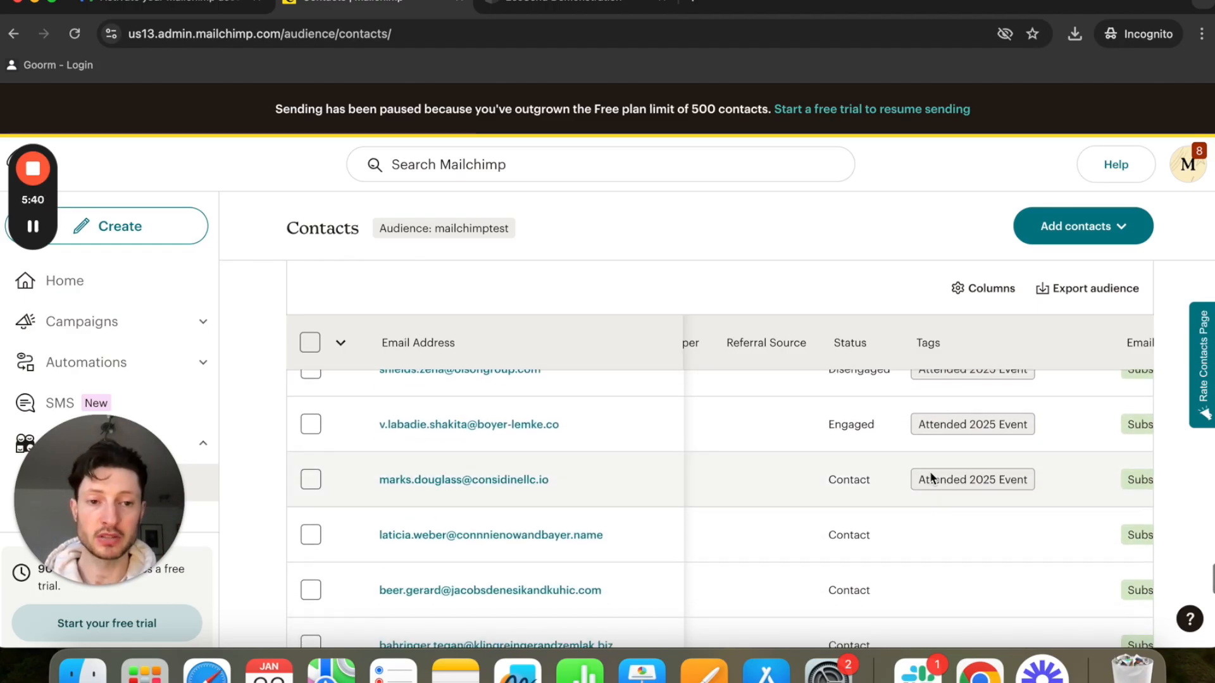
pyautogui.scroll(1, 931, 478)
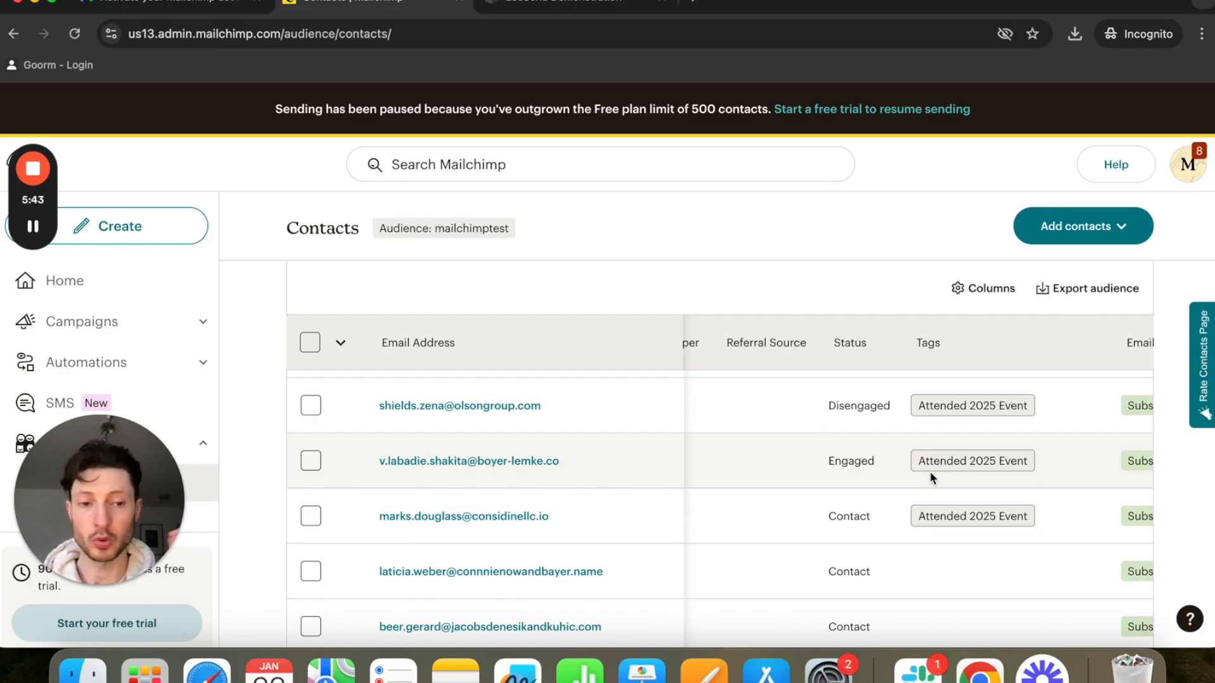
pyautogui.hscroll(5, 929, 471)
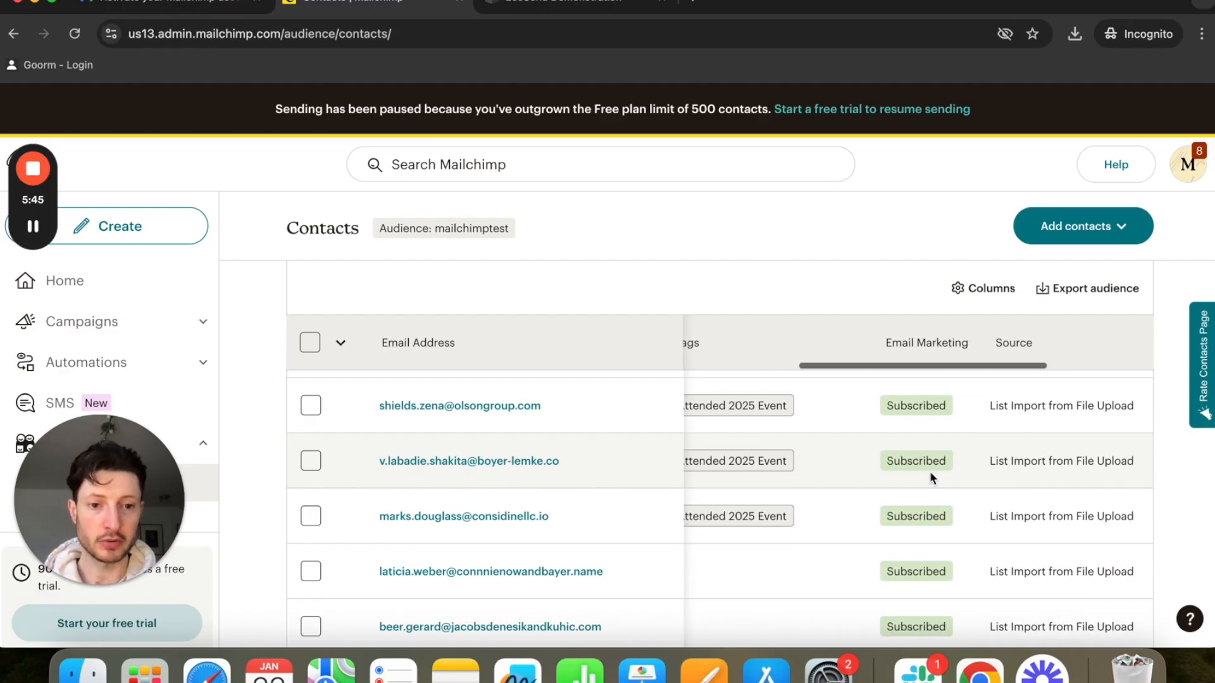
pyautogui.scroll(-15, 929, 477)
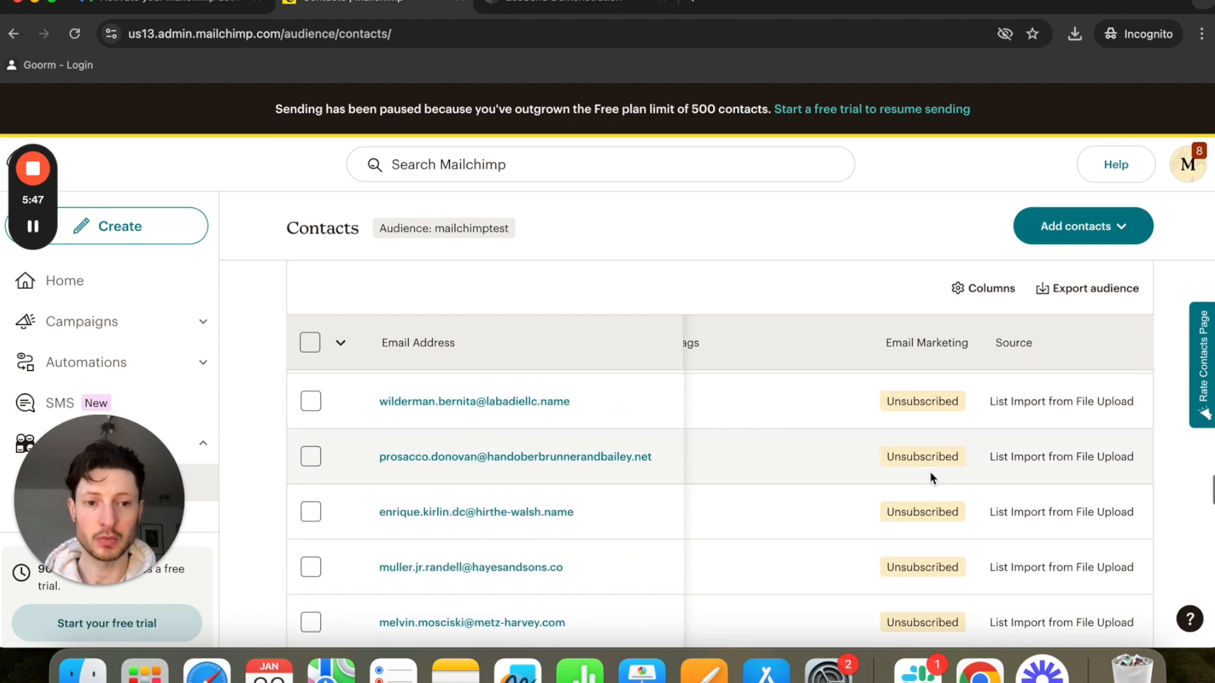
pyautogui.scroll(1, 930, 478)
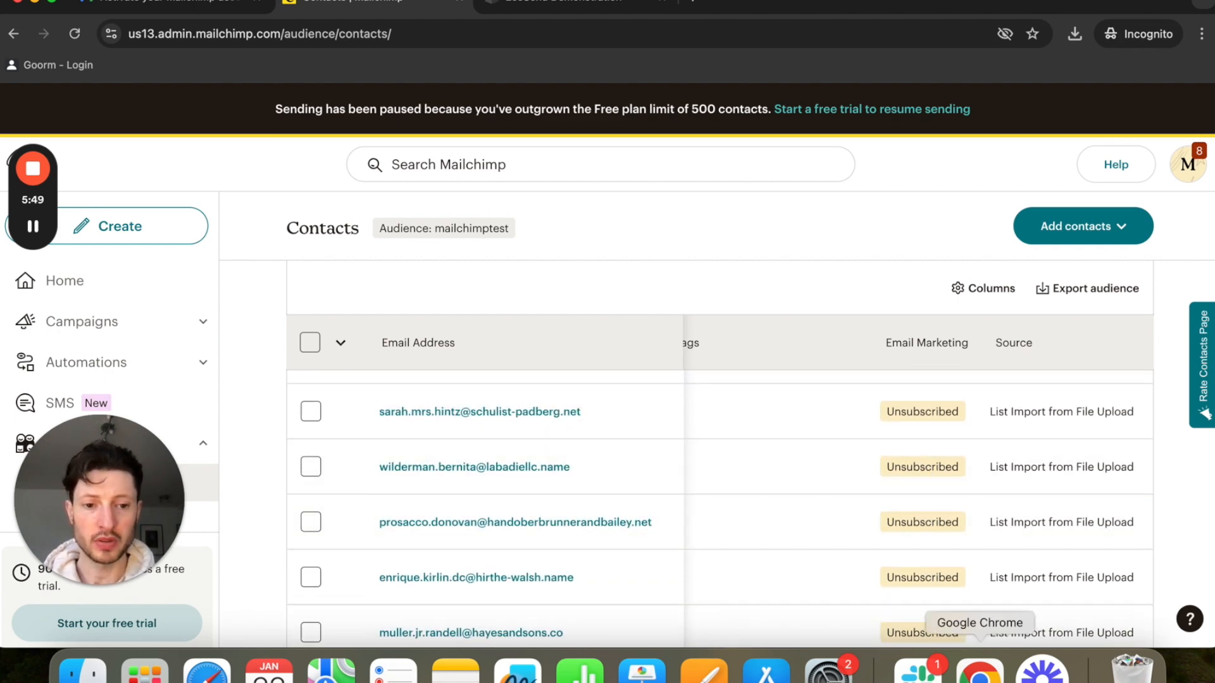
pyautogui.rightClick(979, 669)
pyautogui.click(991, 411)
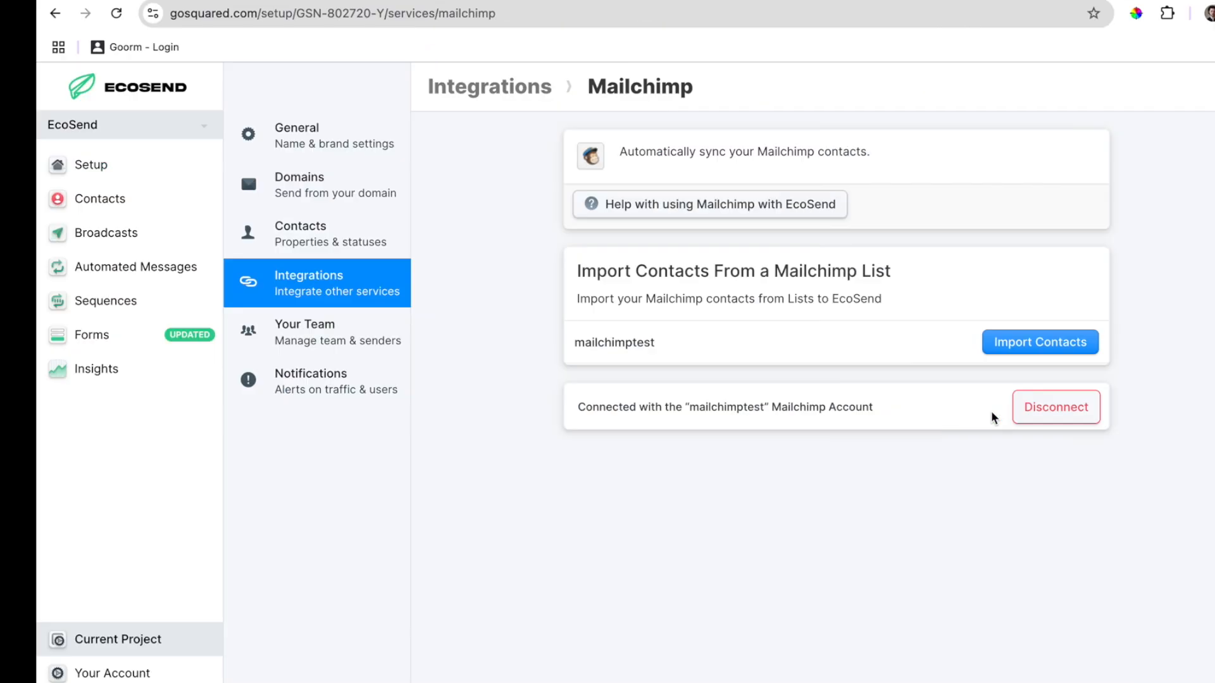
# Begin importing the mailchimptest list and inspect the Downloaded Whitepaper mapping without changing it.
pyautogui.click(1016, 343)
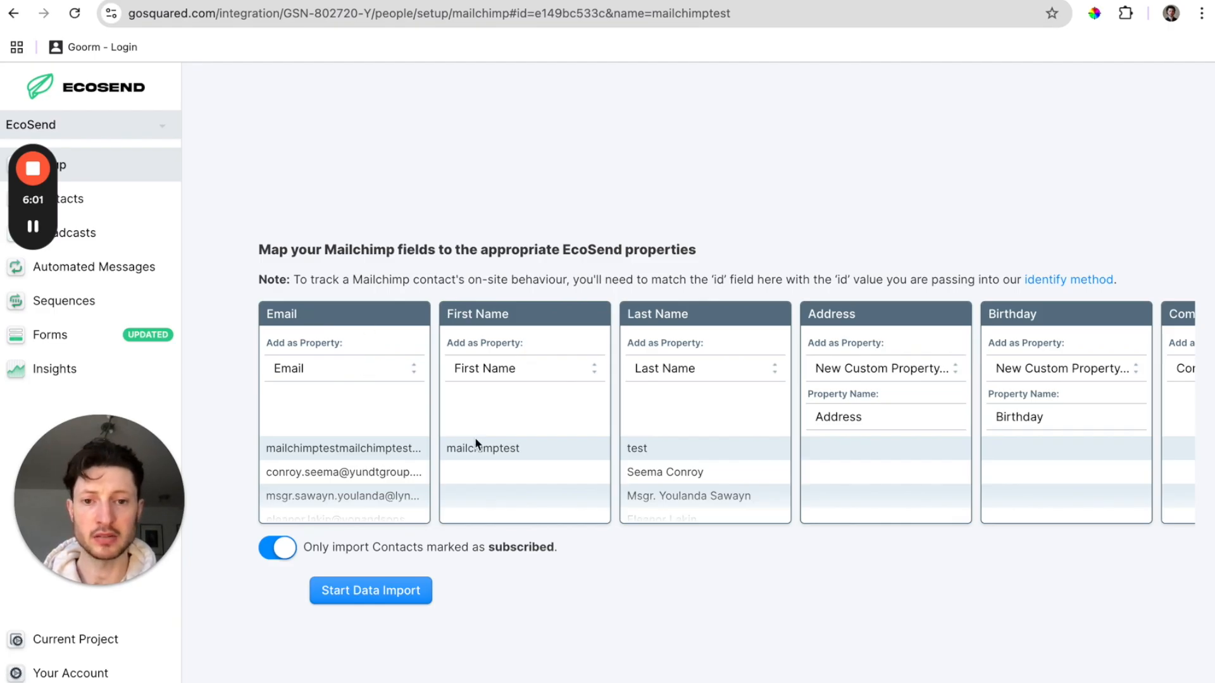
pyautogui.hscroll(7, 474, 438)
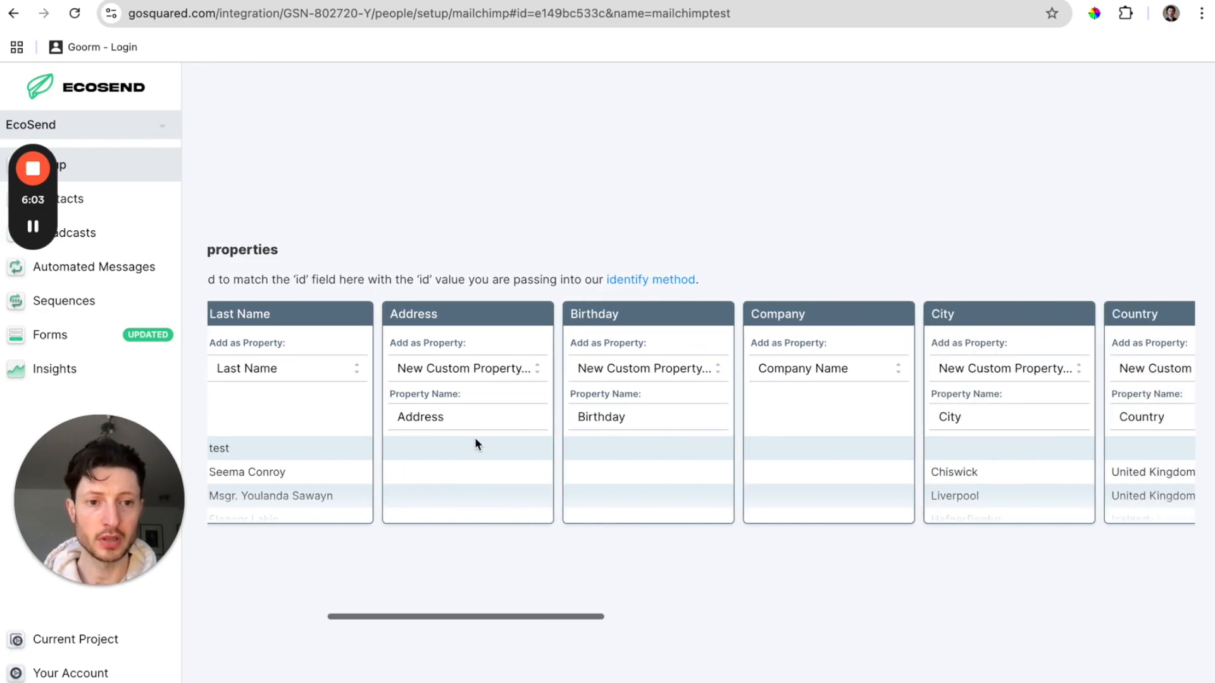
pyautogui.hscroll(3, 474, 438)
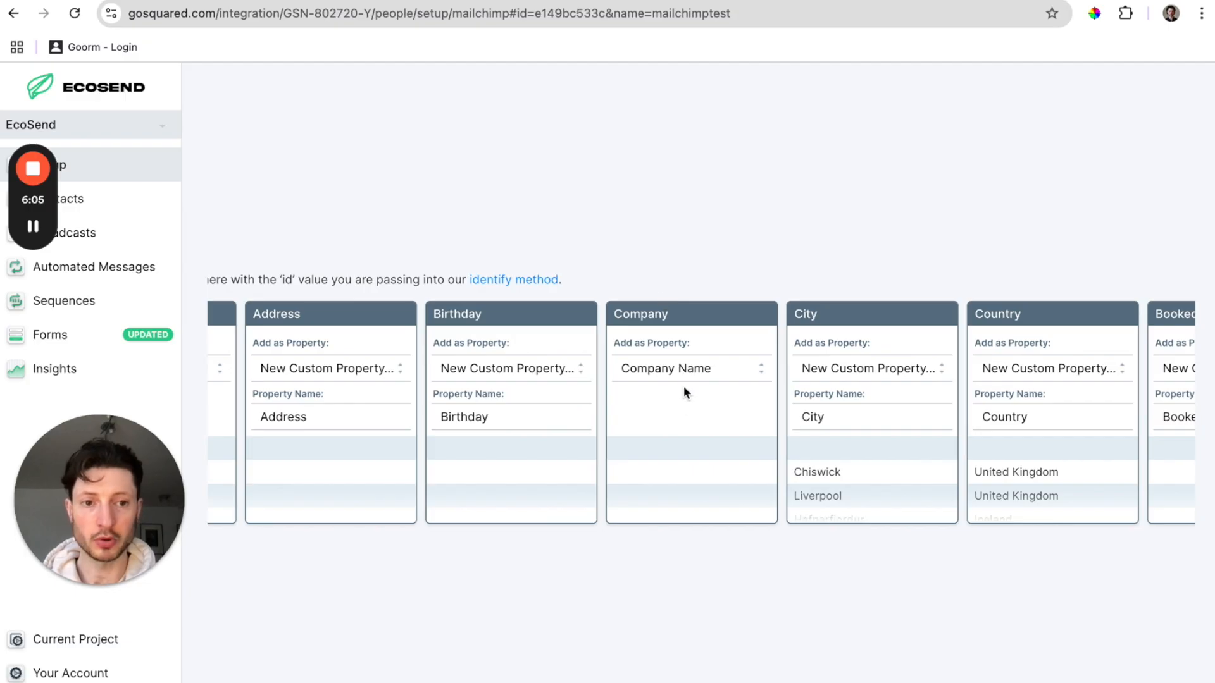
pyautogui.hscroll(8, 694, 438)
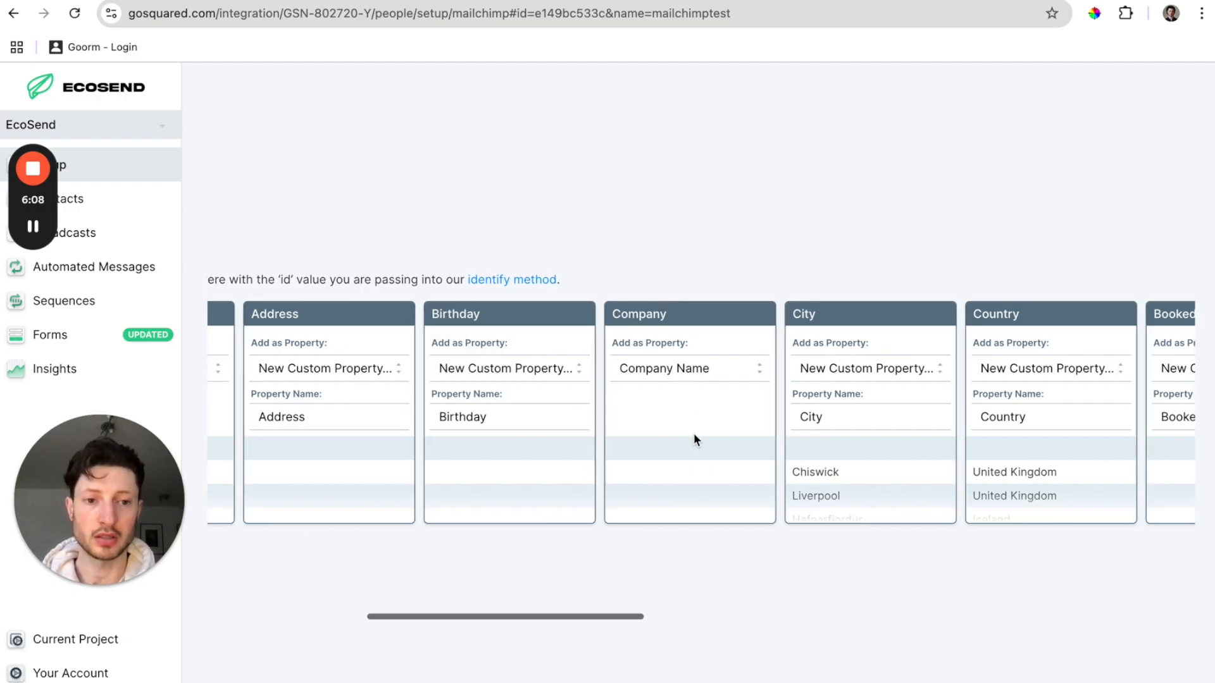
pyautogui.hscroll(8, 693, 433)
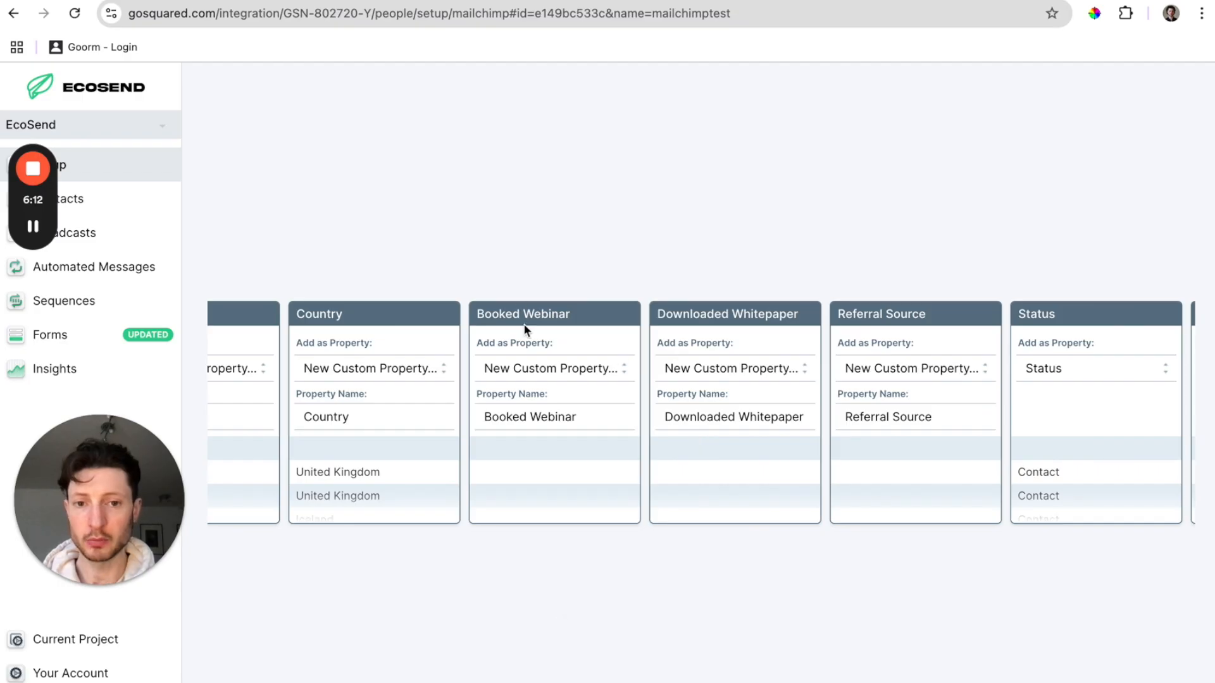
pyautogui.click(757, 367)
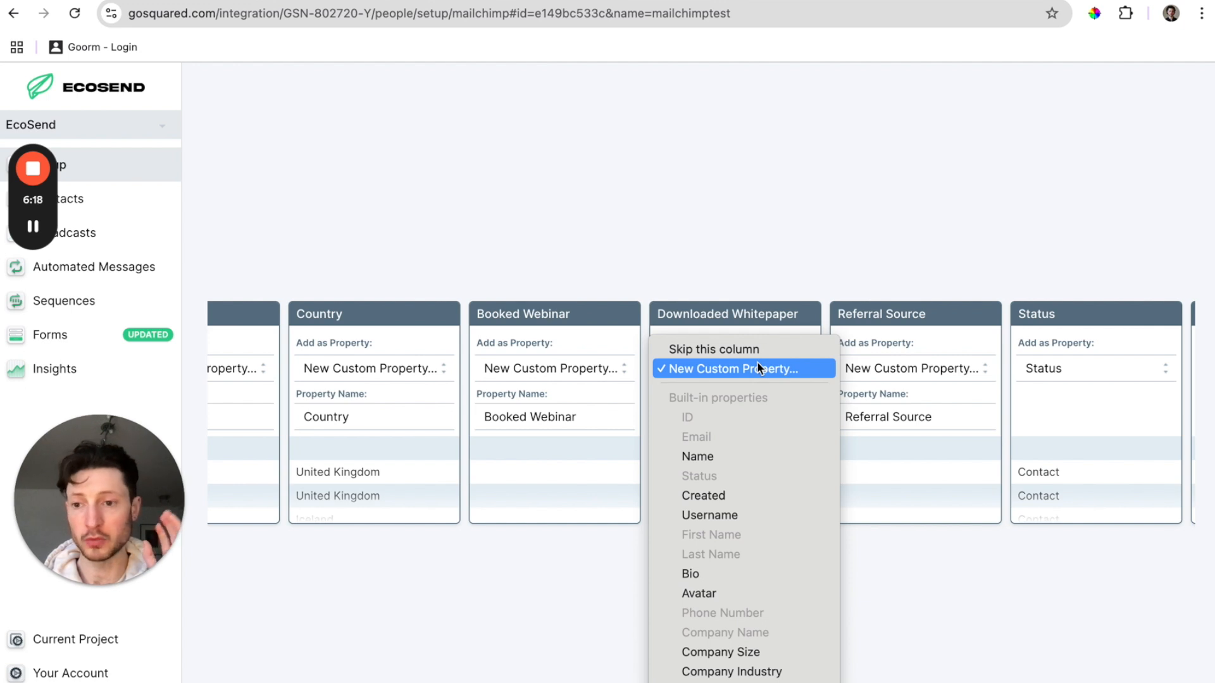
pyautogui.click(1008, 567)
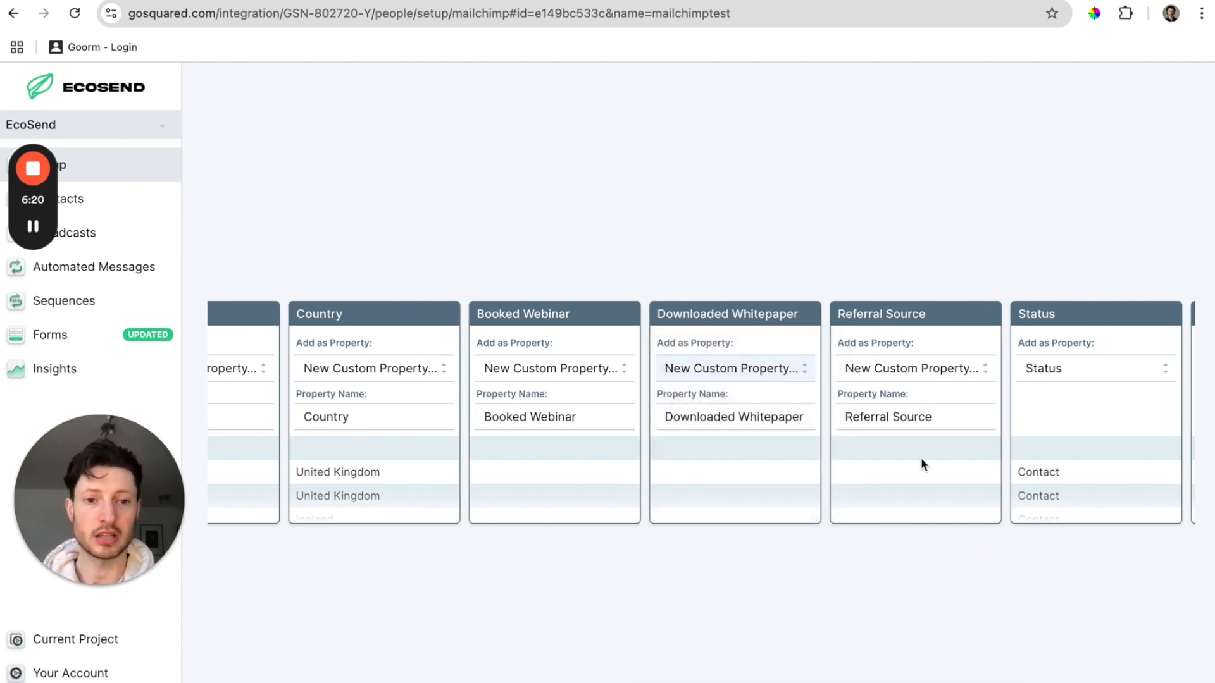
# Check the Company Name column mapping without changes and scroll back to the start.
pyautogui.hscroll(3, 920, 457)
pyautogui.hscroll(5, 921, 457)
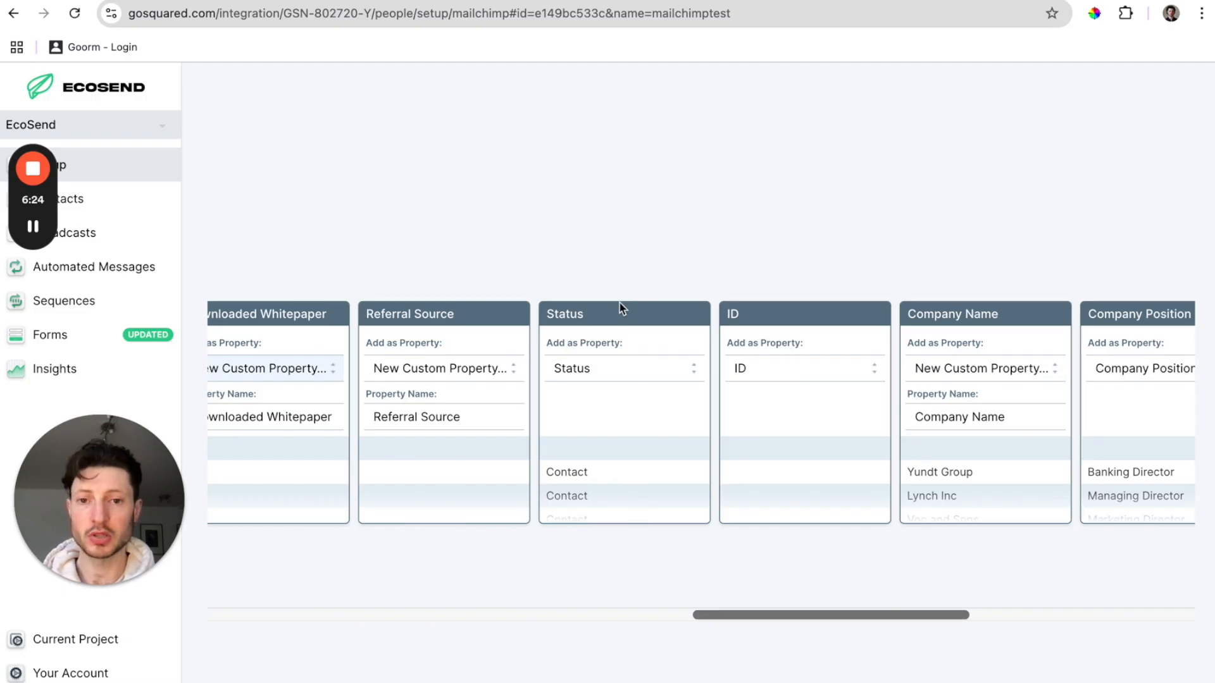
pyautogui.hscroll(5, 625, 424)
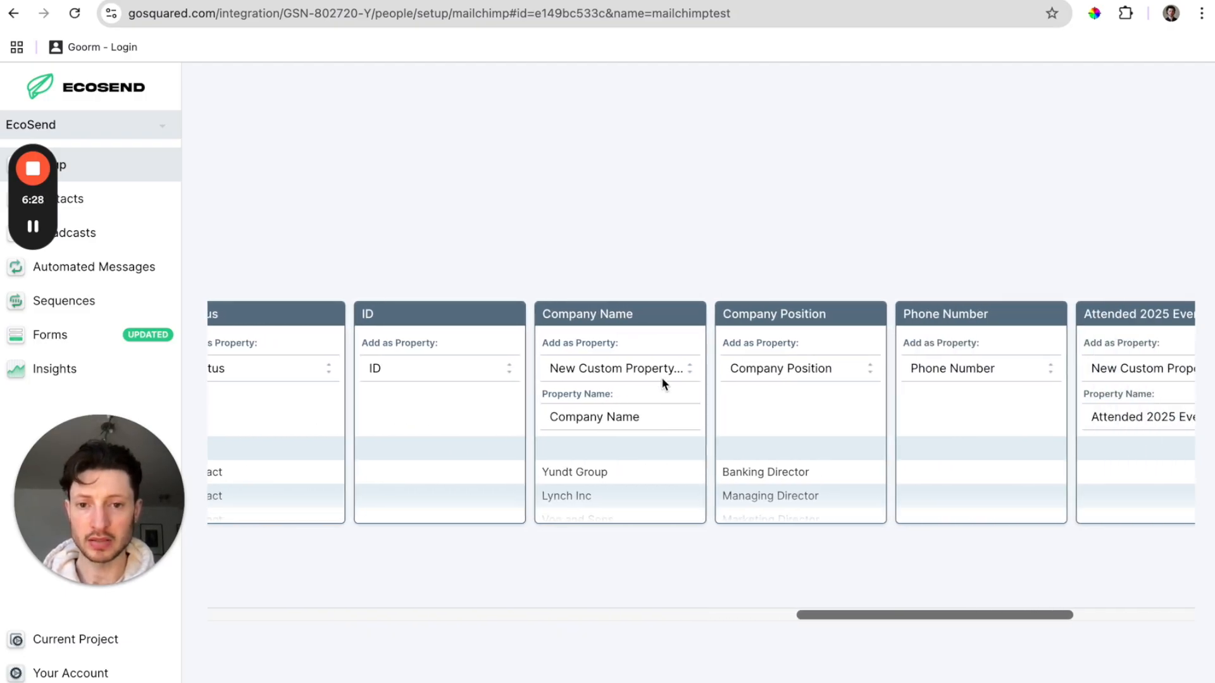
pyautogui.click(675, 366)
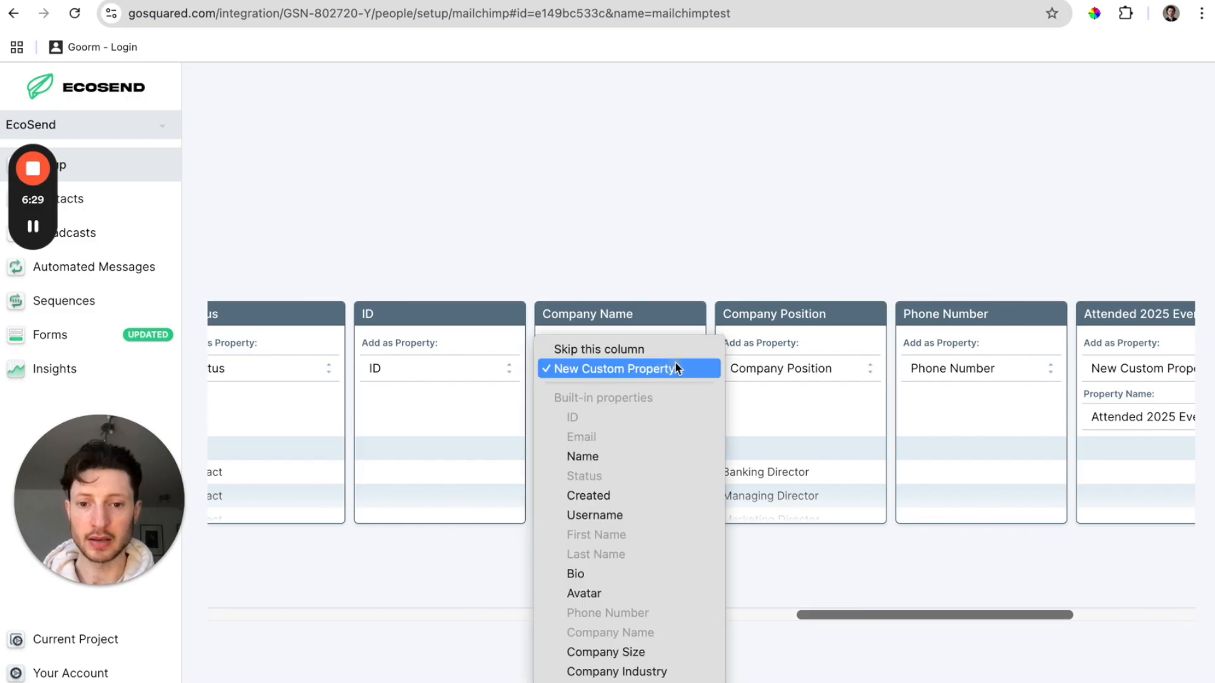
pyautogui.click(795, 537)
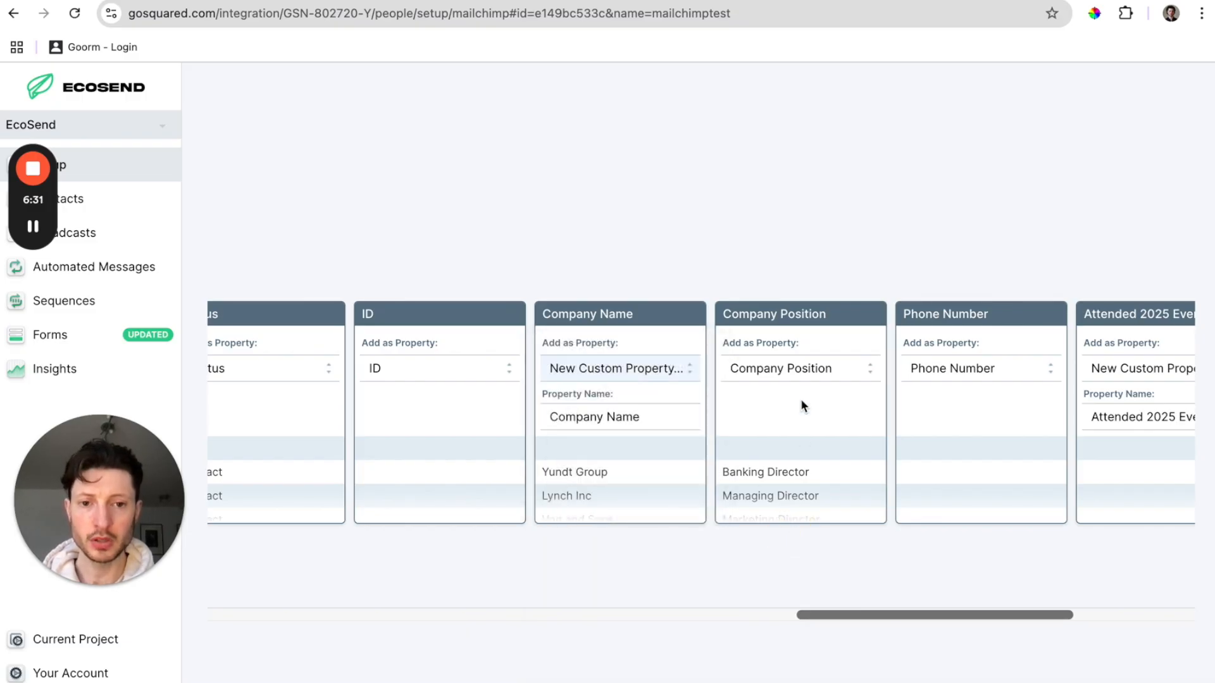
pyautogui.hscroll(3, 806, 459)
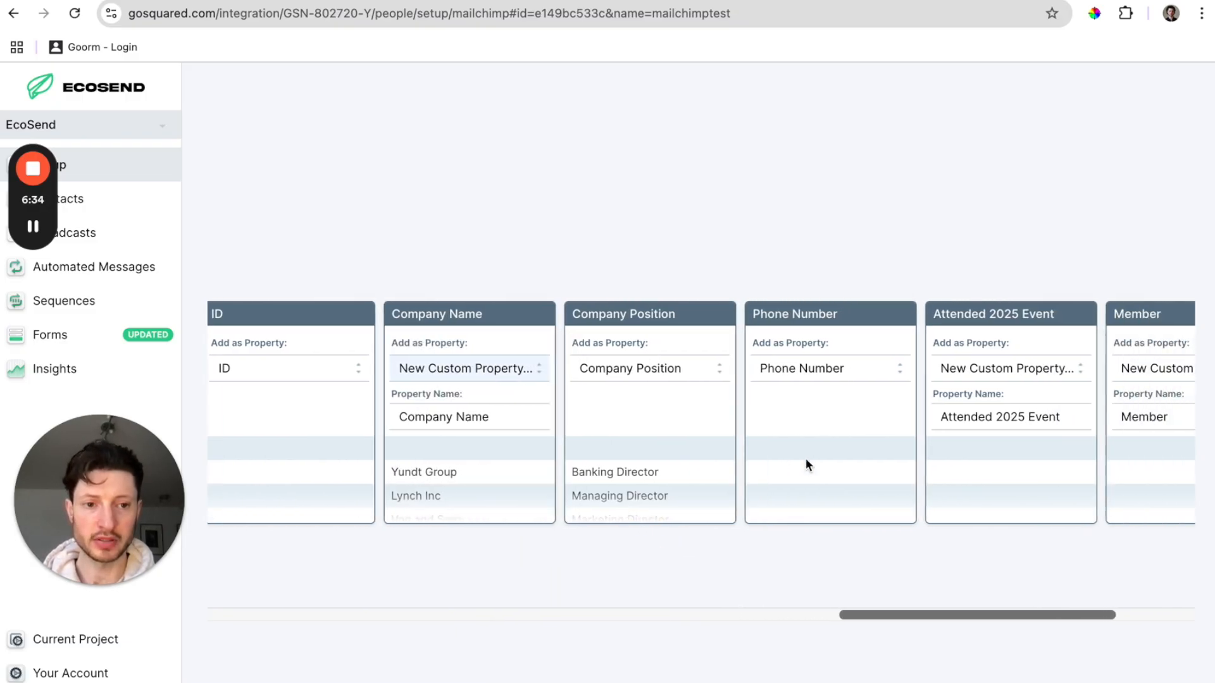
pyautogui.hscroll(5, 806, 458)
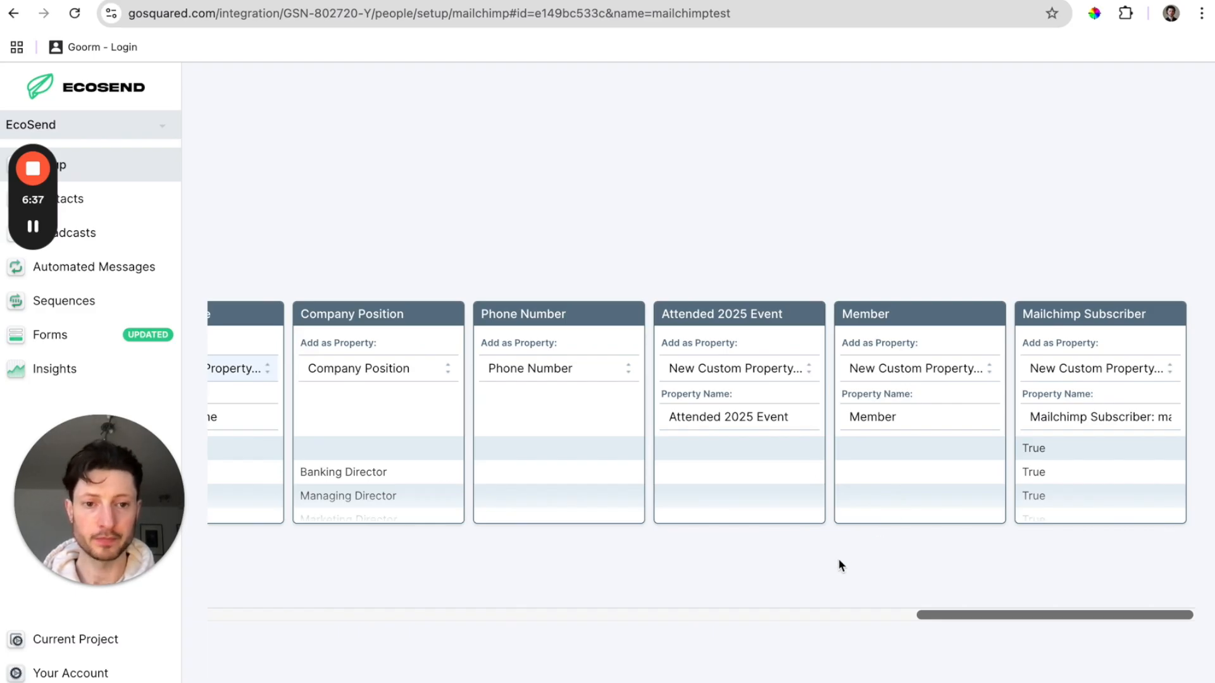
pyautogui.hscroll(-15, 745, 569)
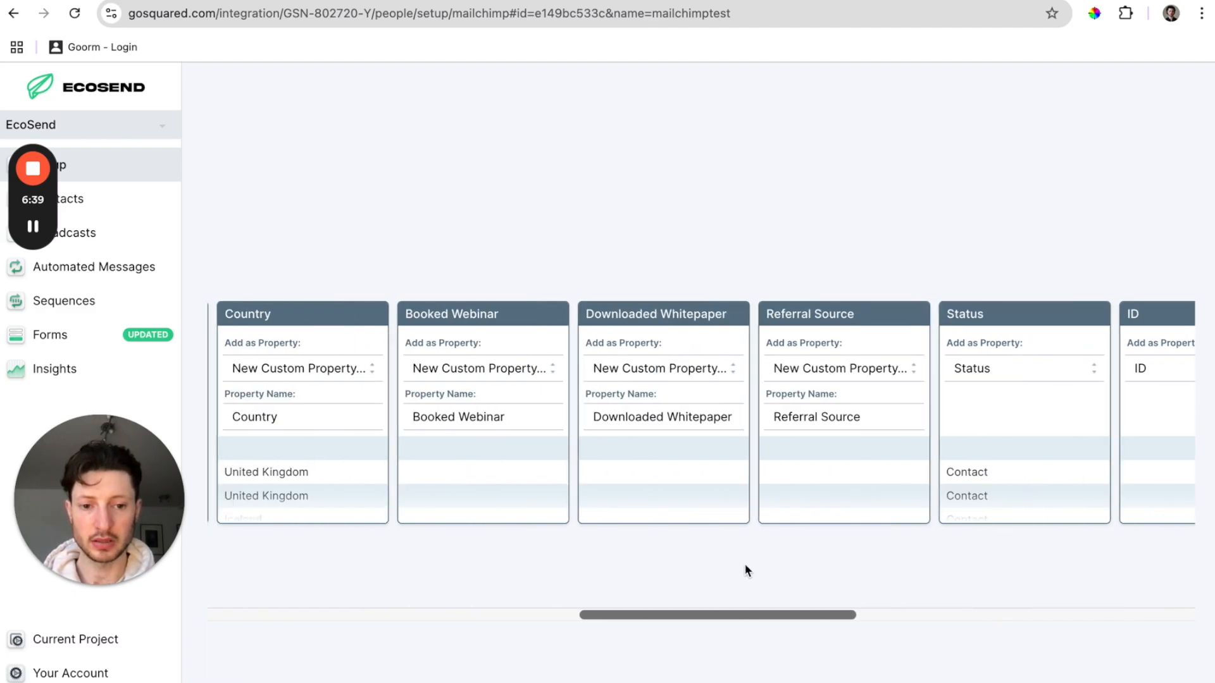
pyautogui.hscroll(-15, 745, 570)
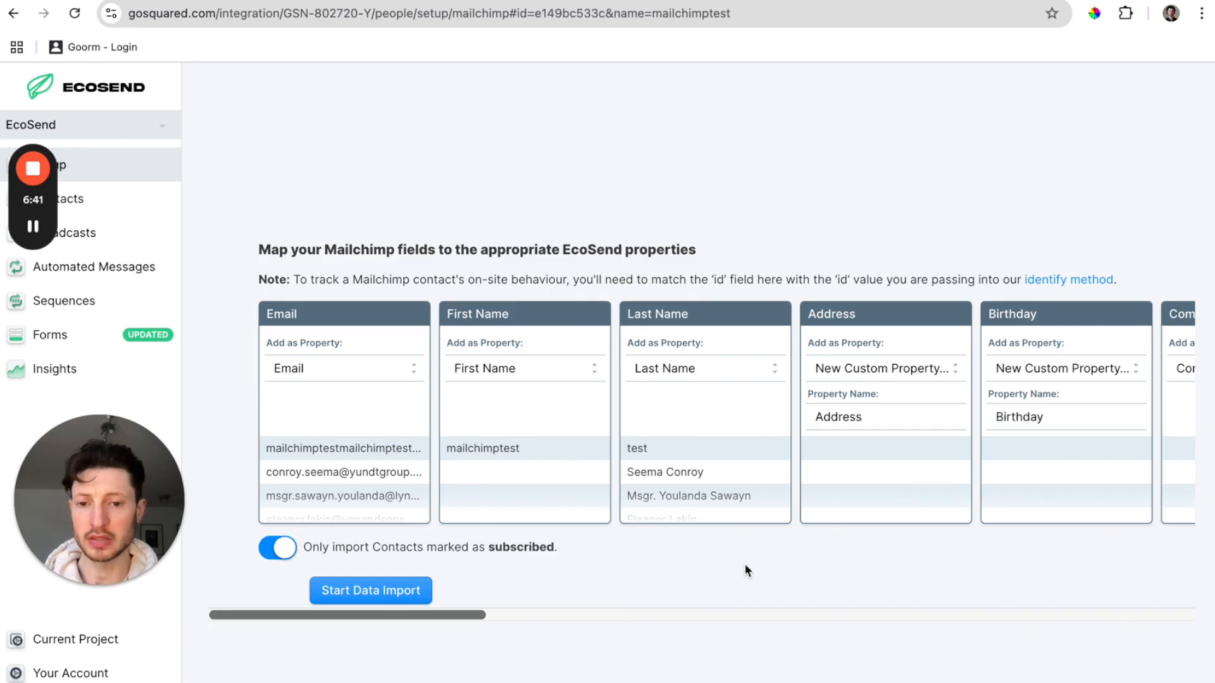
# Start the data import with consent confirmed, then view the 176 imported contacts.
pyautogui.click(392, 593)
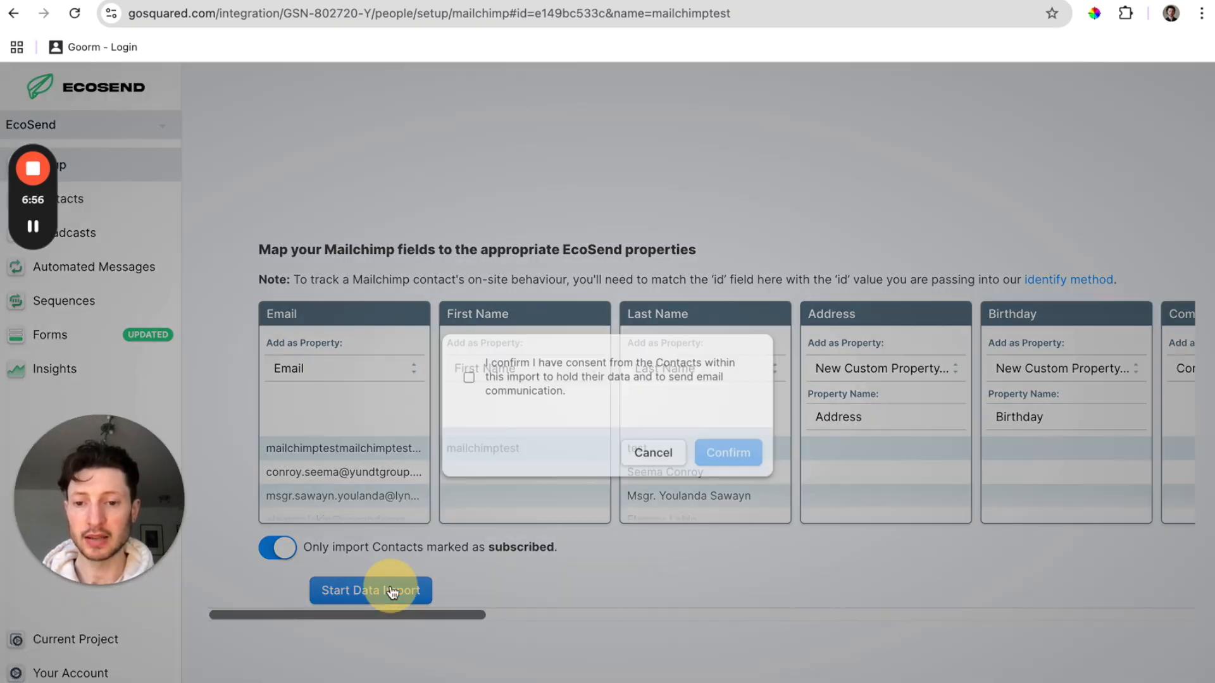
pyautogui.click(465, 365)
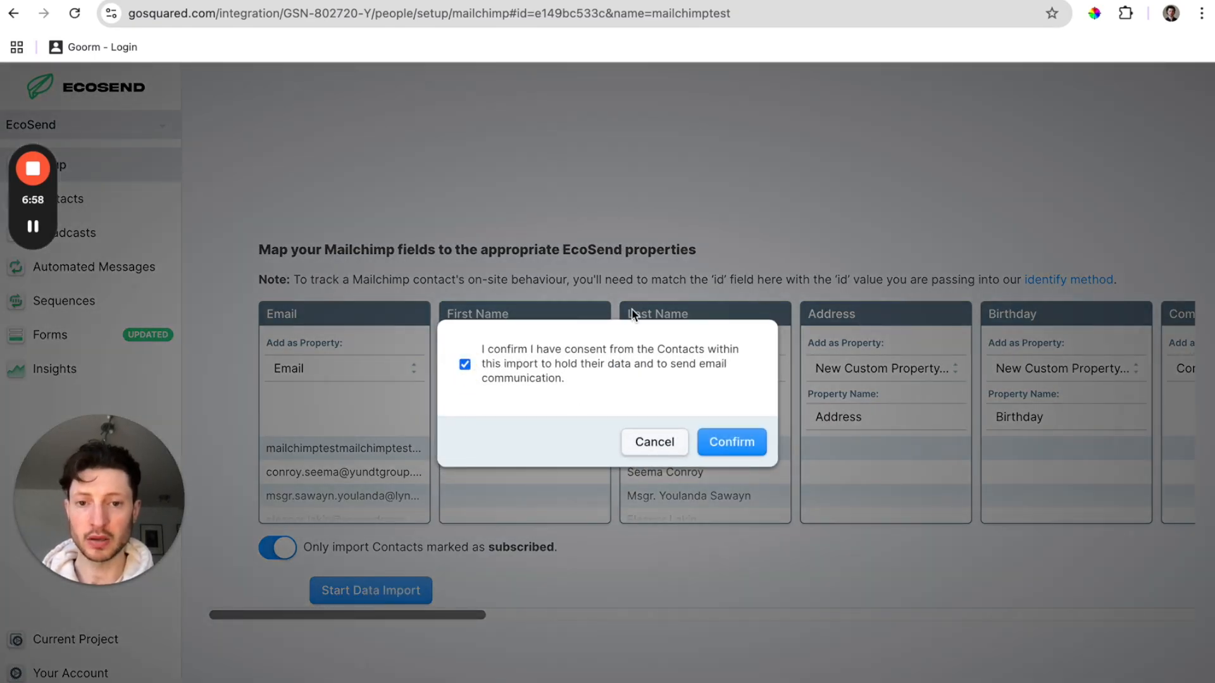
pyautogui.click(732, 445)
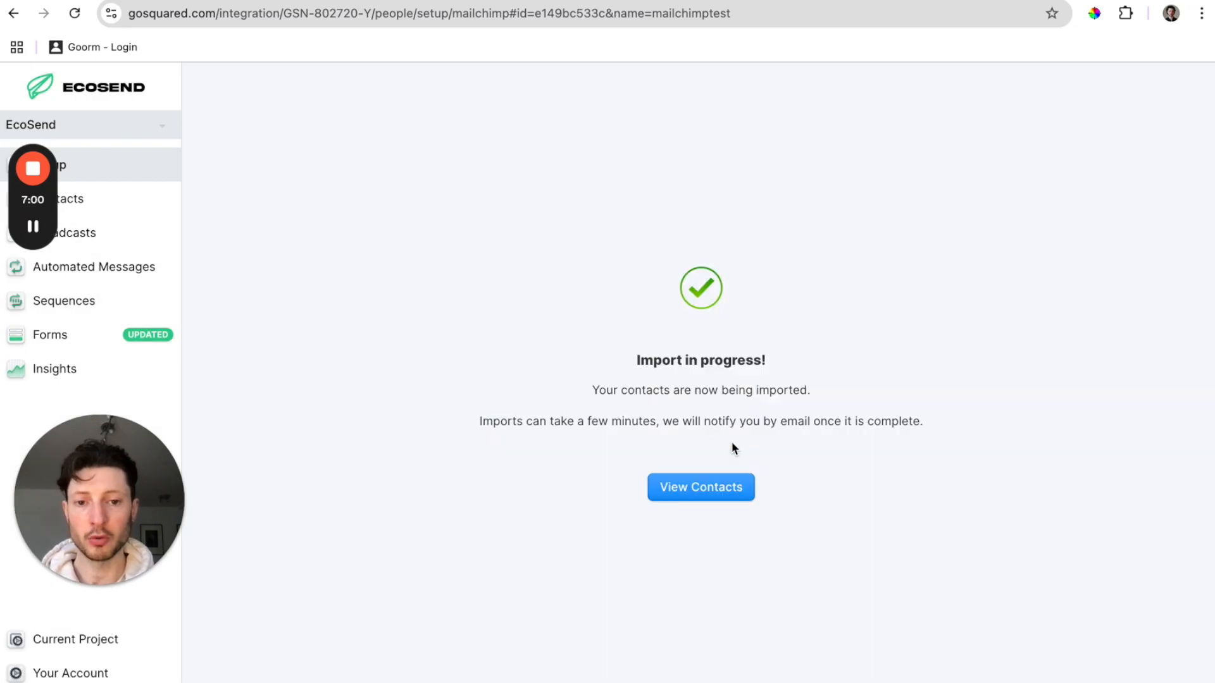
pyautogui.click(719, 486)
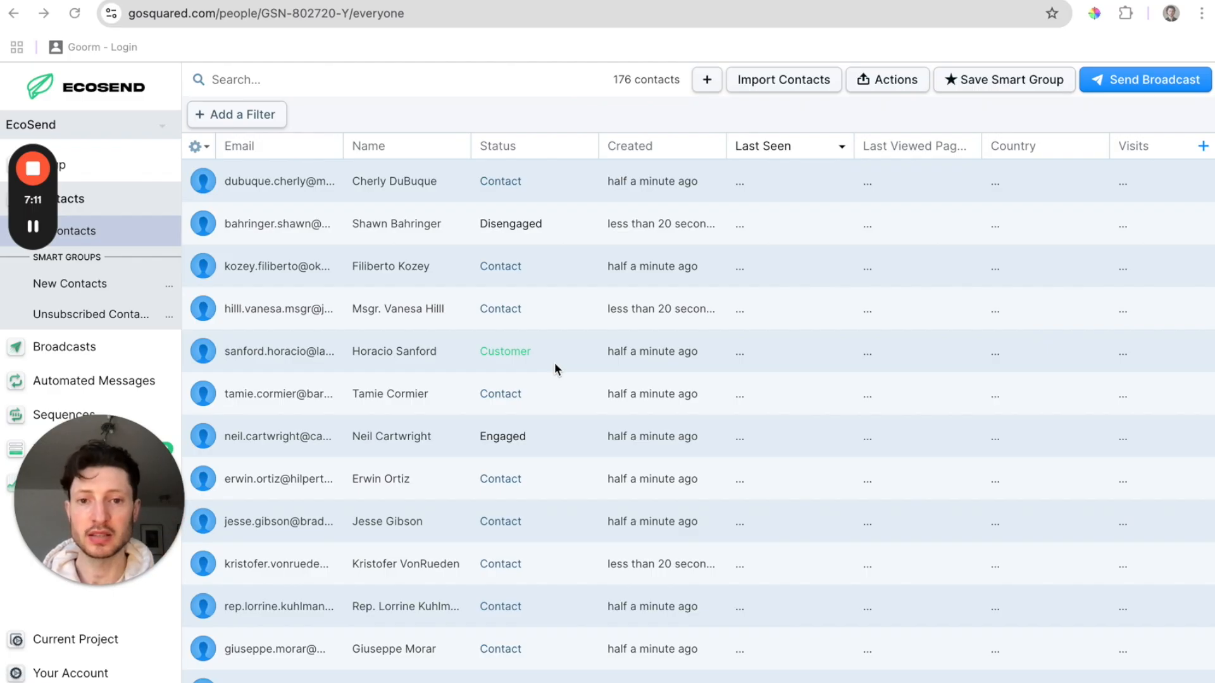
# Filter contacts by the property Attended 2025 Event is Yes.
pyautogui.click(250, 119)
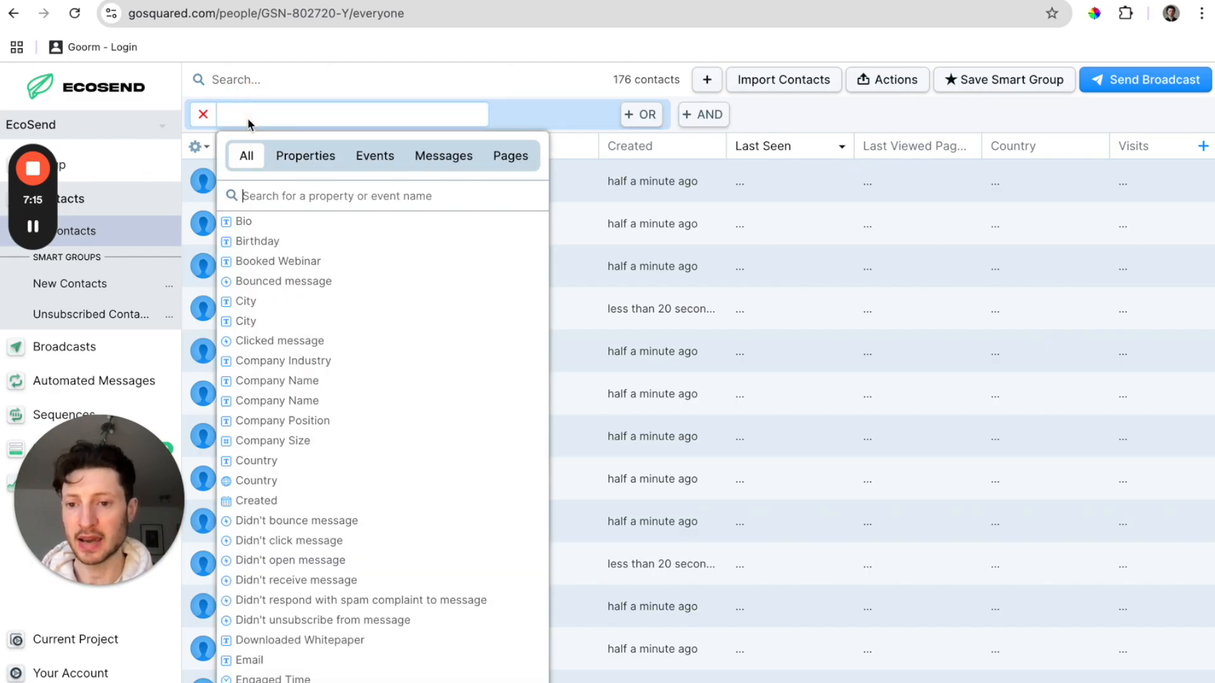
pyautogui.click(307, 158)
pyautogui.scroll(-1, 401, 303)
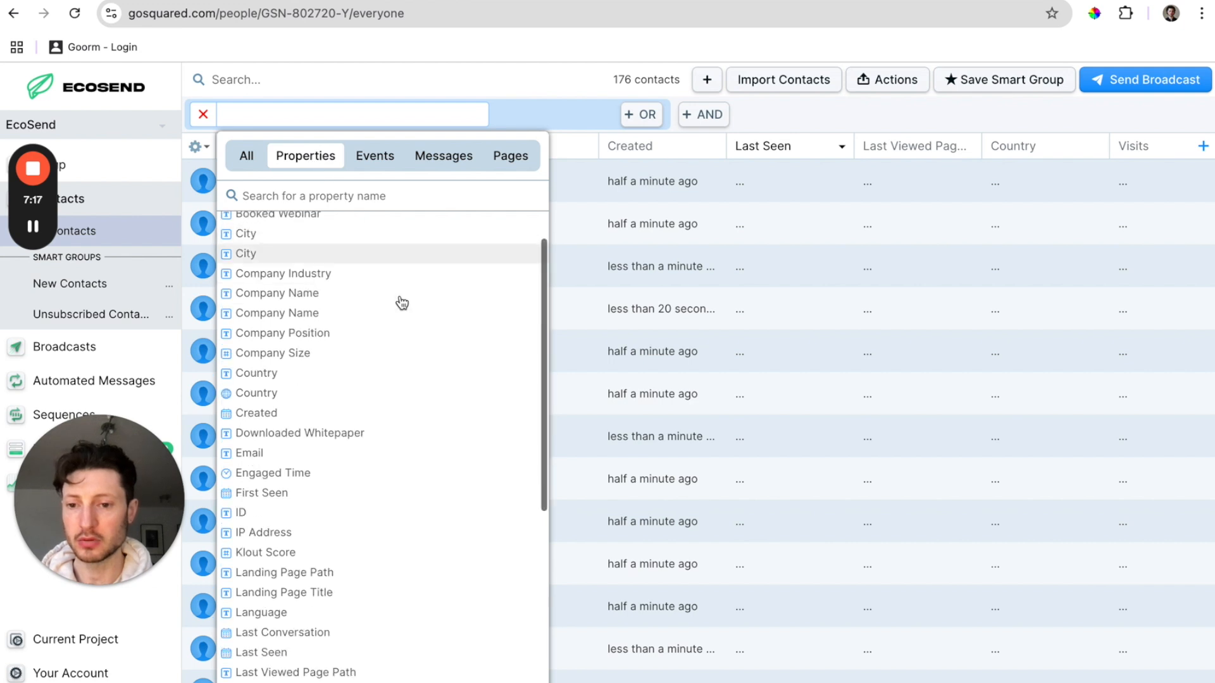
pyautogui.scroll(-6, 402, 302)
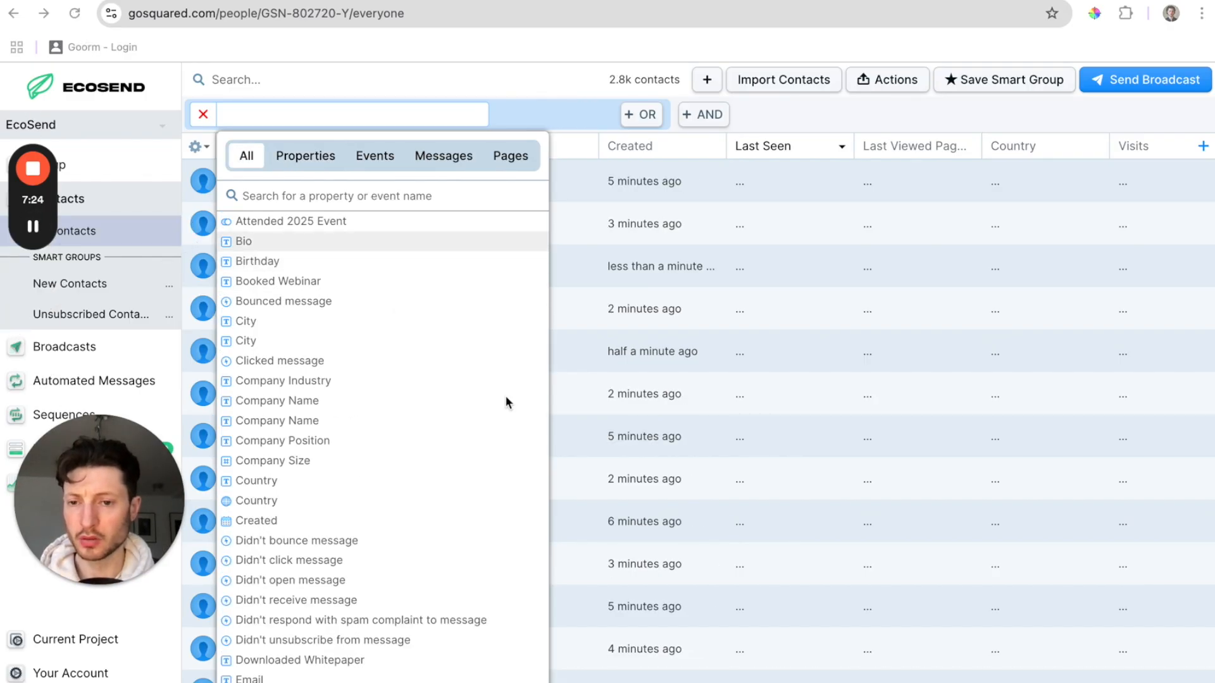
pyautogui.click(315, 163)
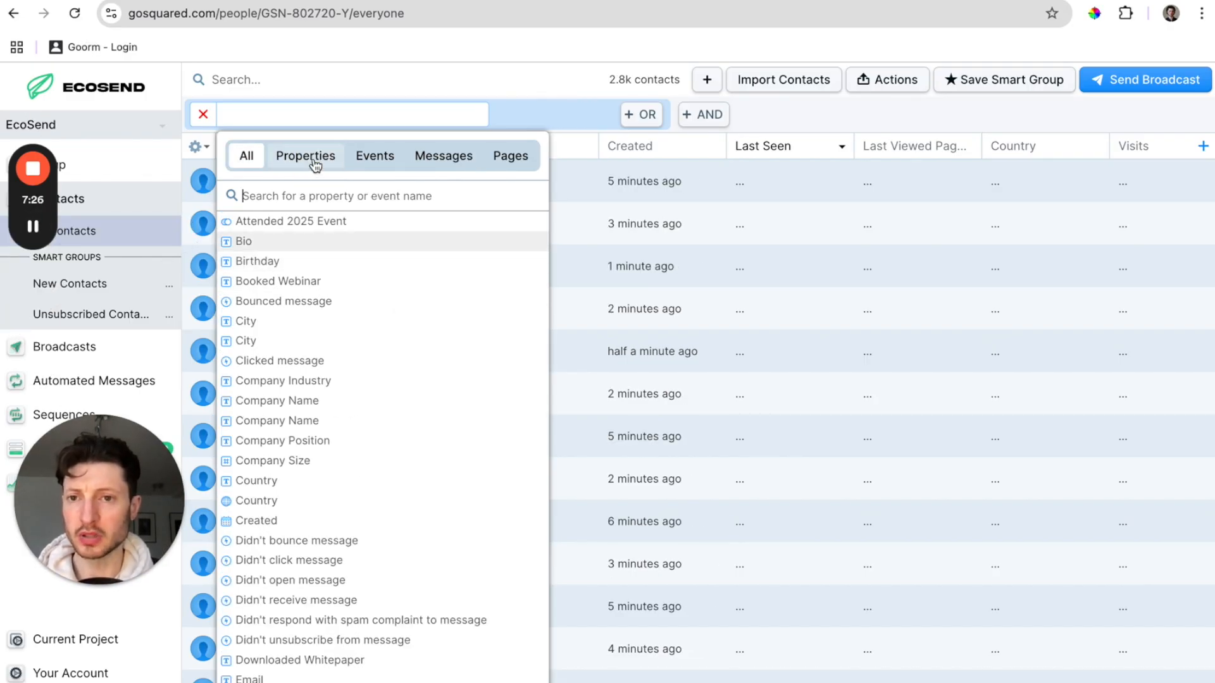
pyautogui.click(420, 223)
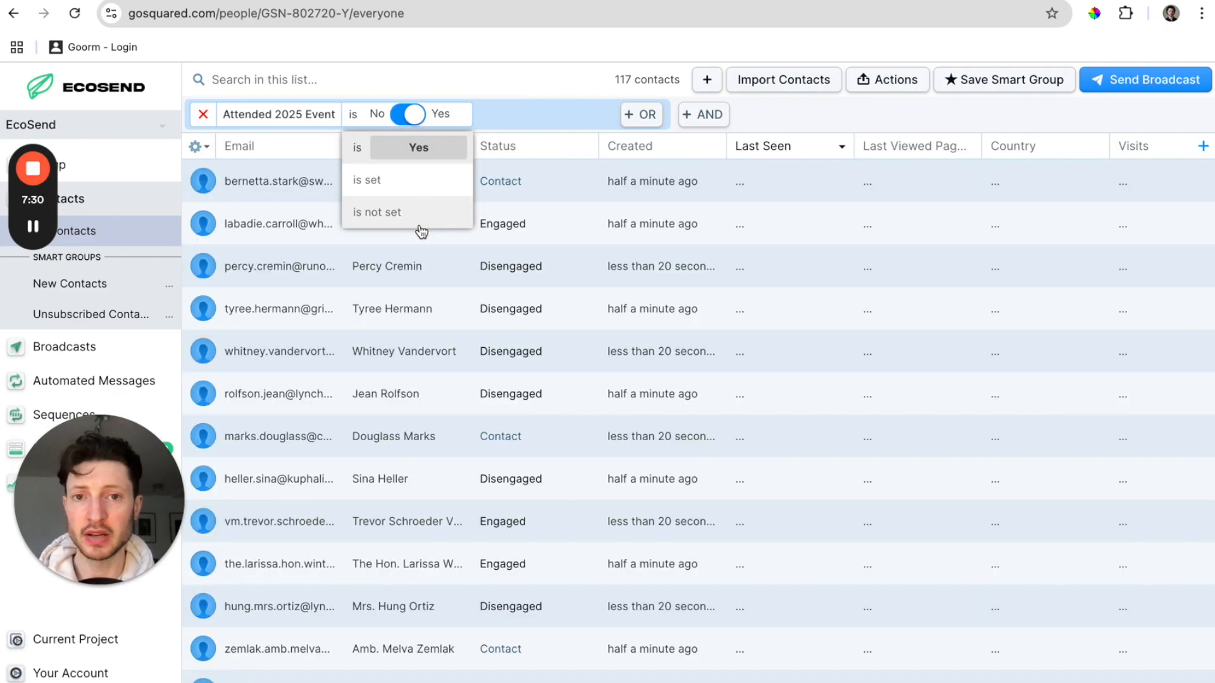
pyautogui.click(843, 127)
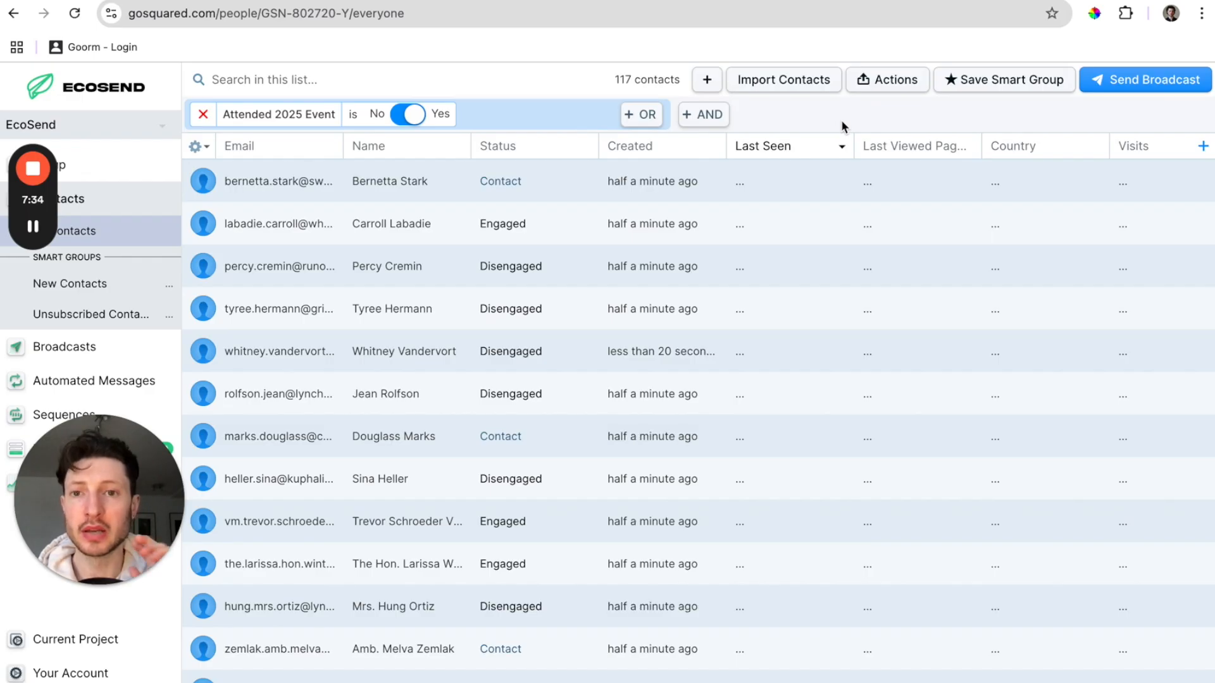
pyautogui.click(408, 114)
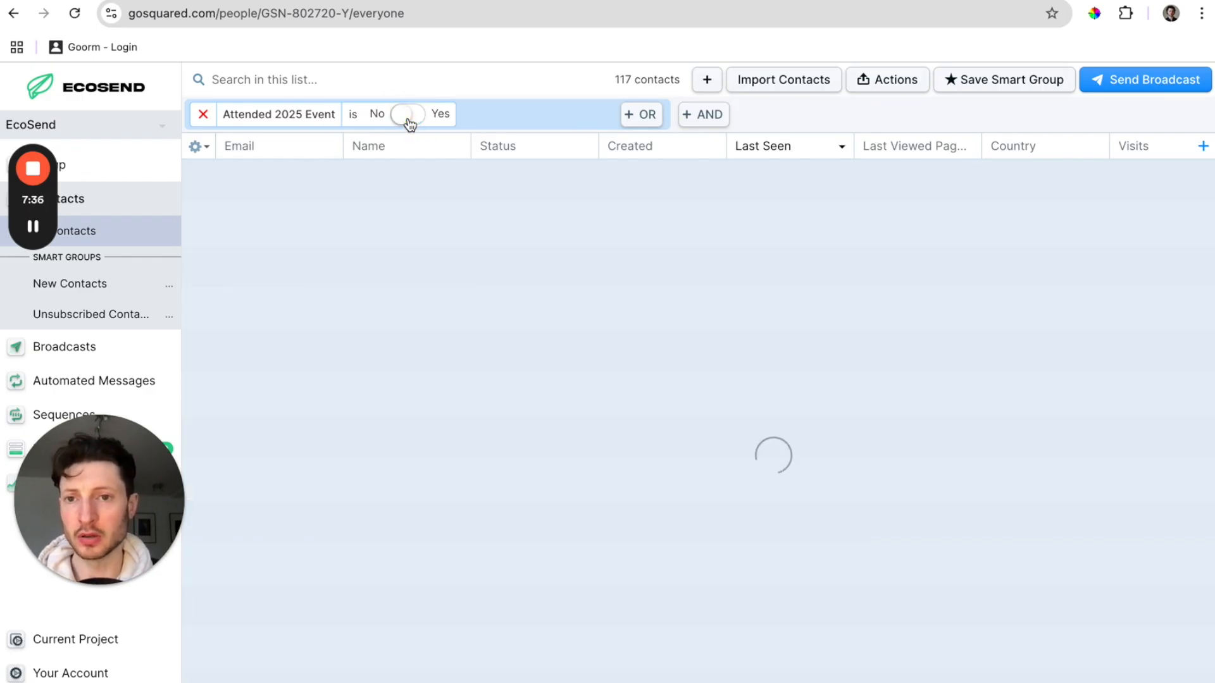
pyautogui.click(409, 117)
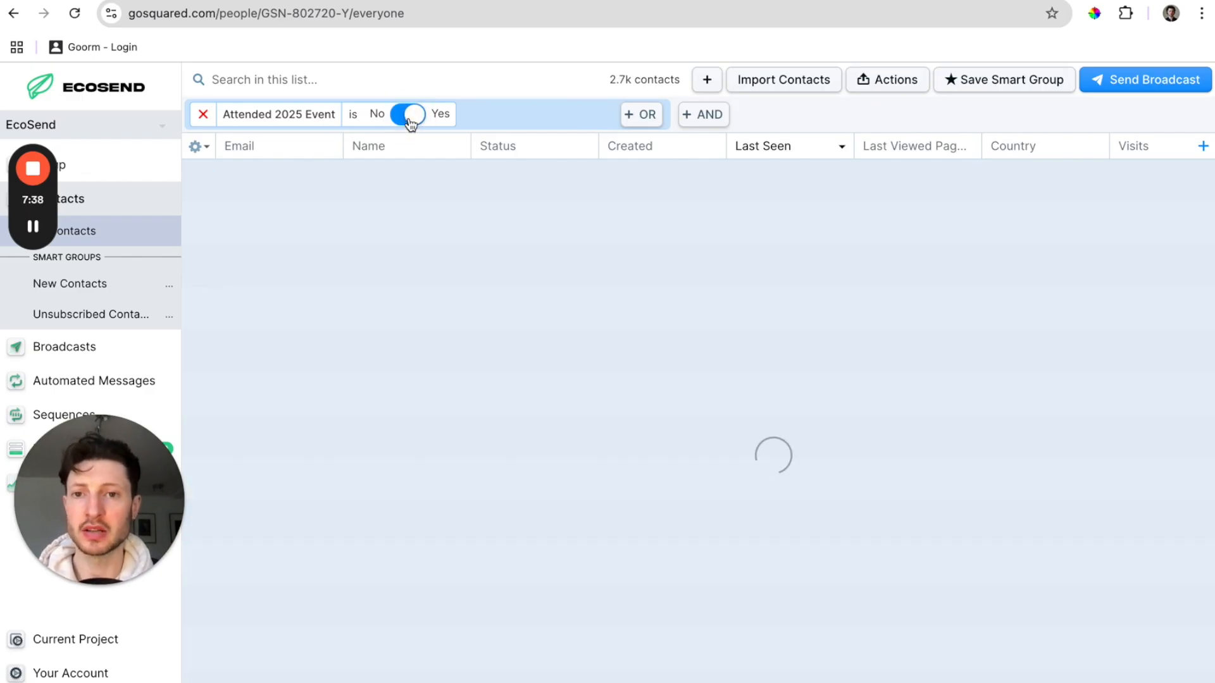
# Save the filtered contacts as smart group 'Attended Event', then remove the filter.
pyautogui.click(1015, 89)
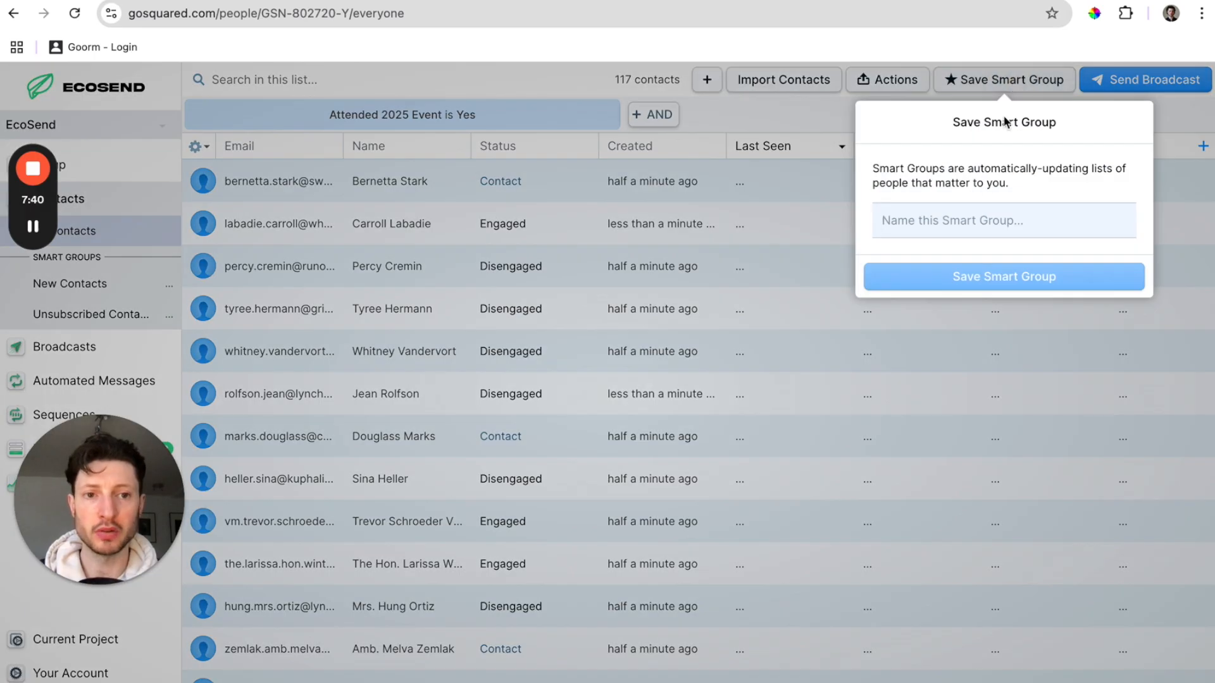
pyautogui.write('Atten')
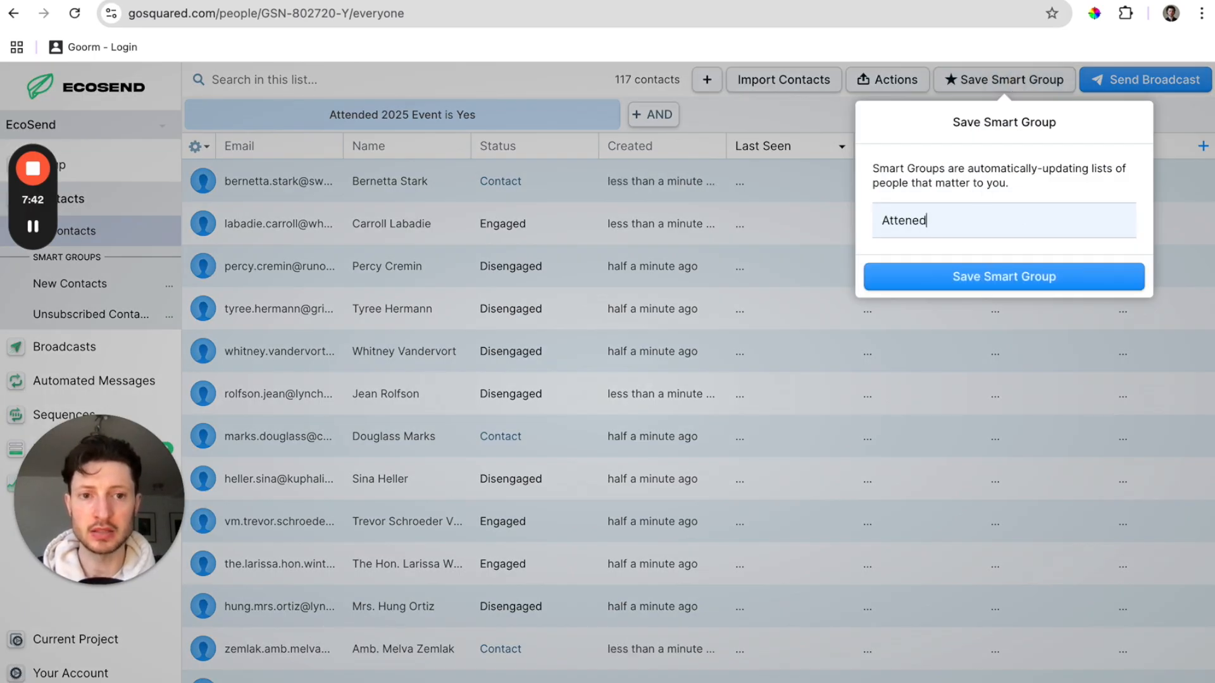
pyautogui.write('ded Event')
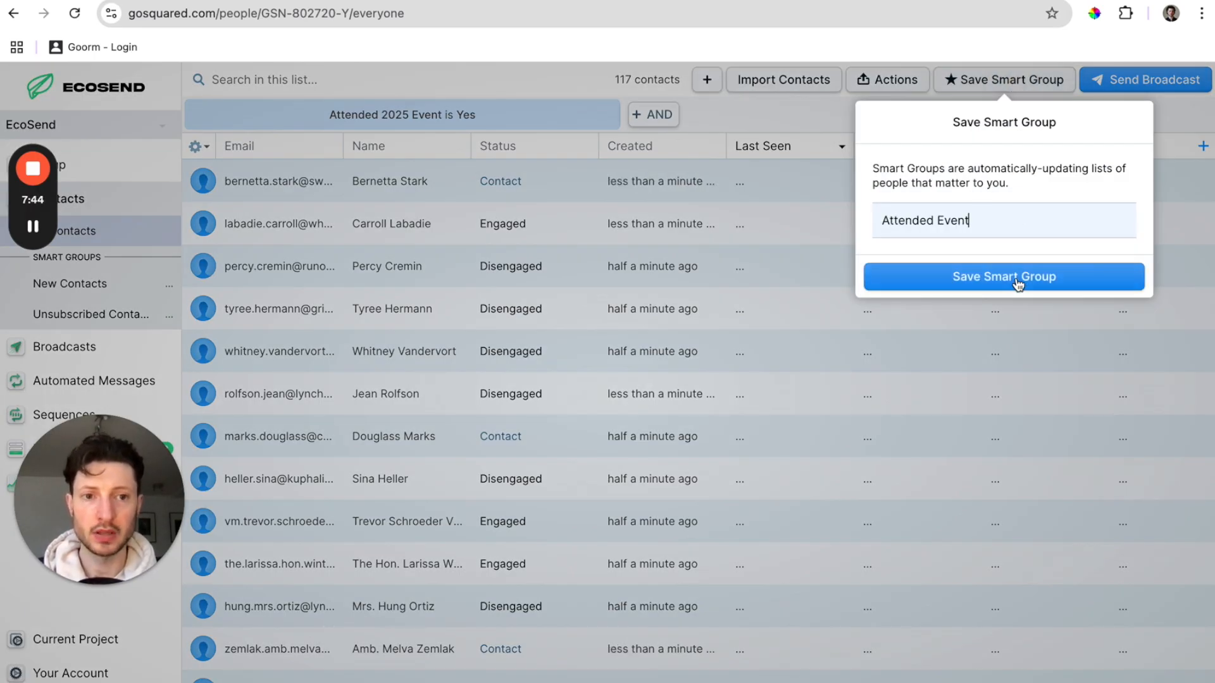
pyautogui.click(1015, 276)
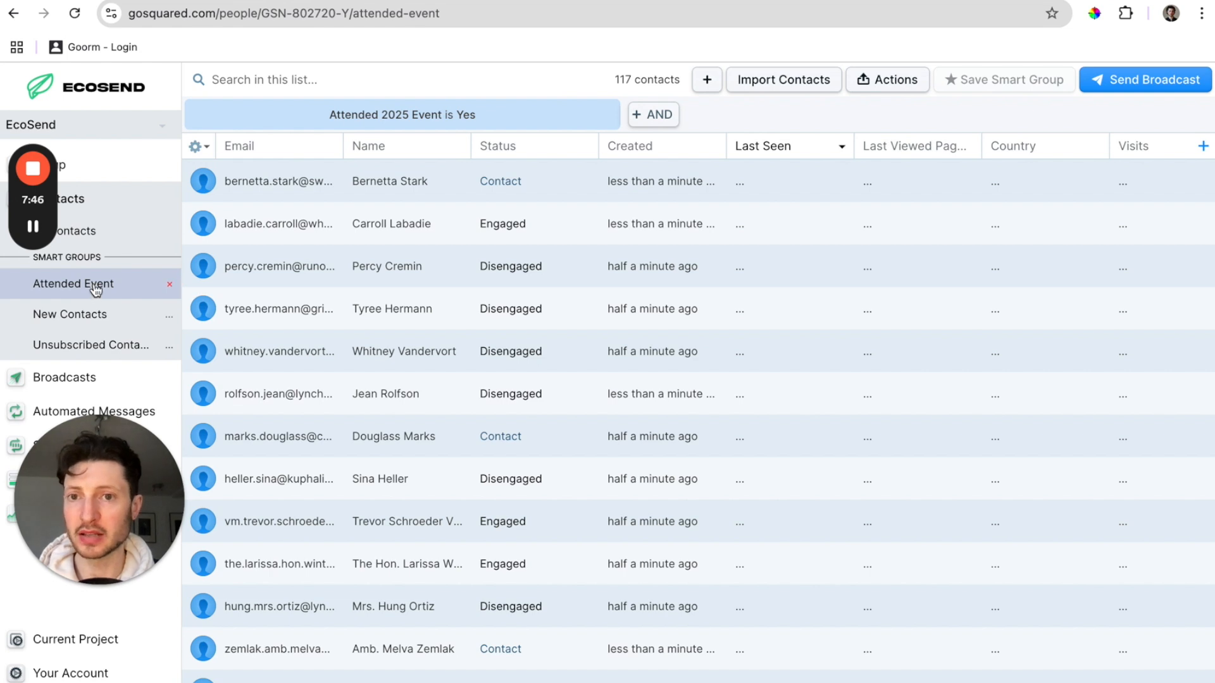
pyautogui.click(200, 117)
pyautogui.click(203, 114)
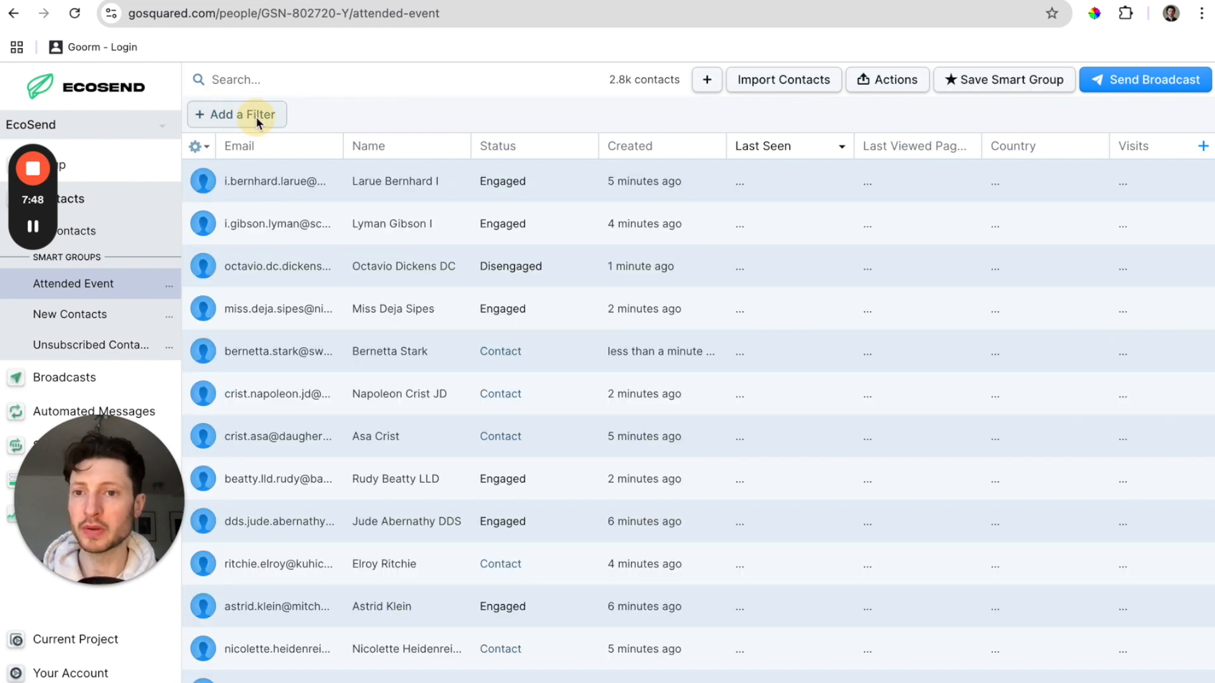
# Filter the contacts by the Member property.
pyautogui.click(256, 116)
pyautogui.write('member')
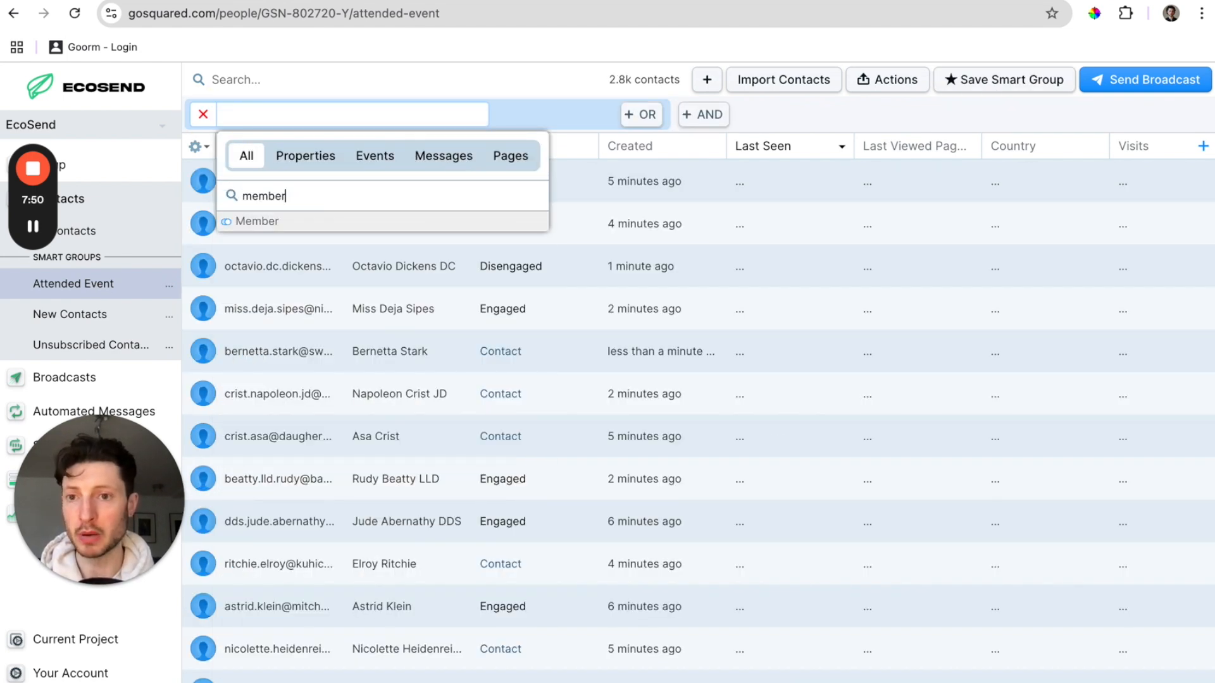
pyautogui.click(377, 229)
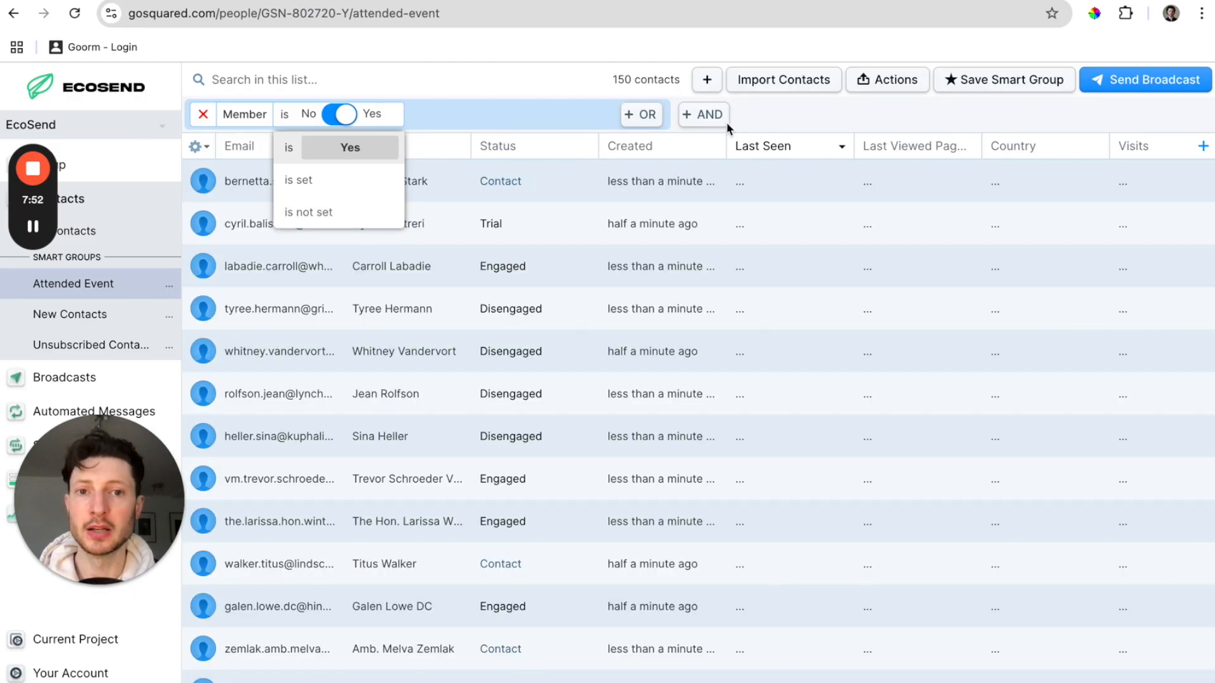
pyautogui.click(758, 107)
# Save the Member filter as a new smart group named 'Members'.
pyautogui.click(983, 81)
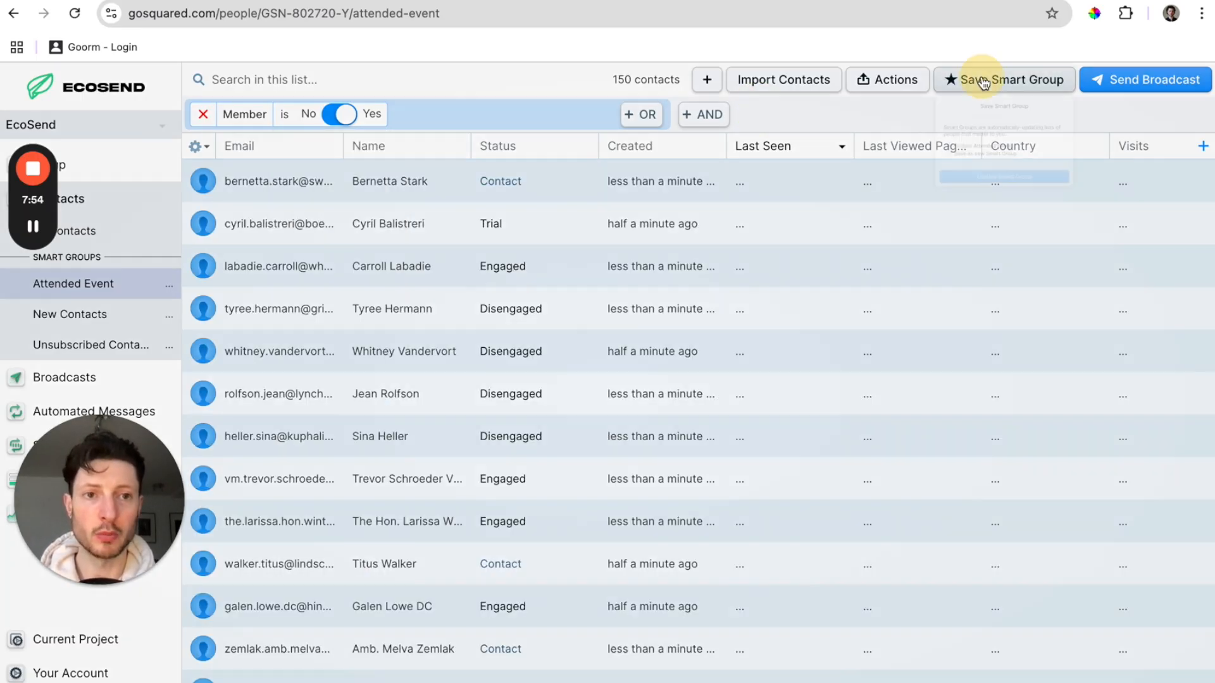
pyautogui.click(940, 223)
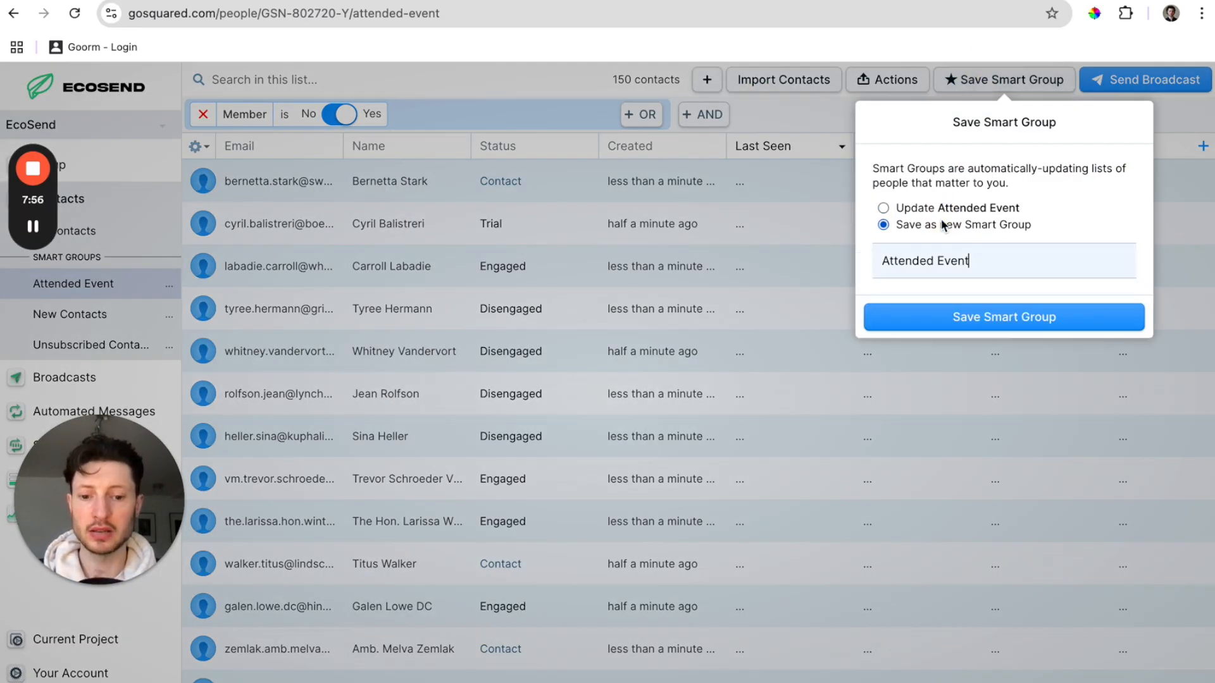
pyautogui.tripleClick(974, 261)
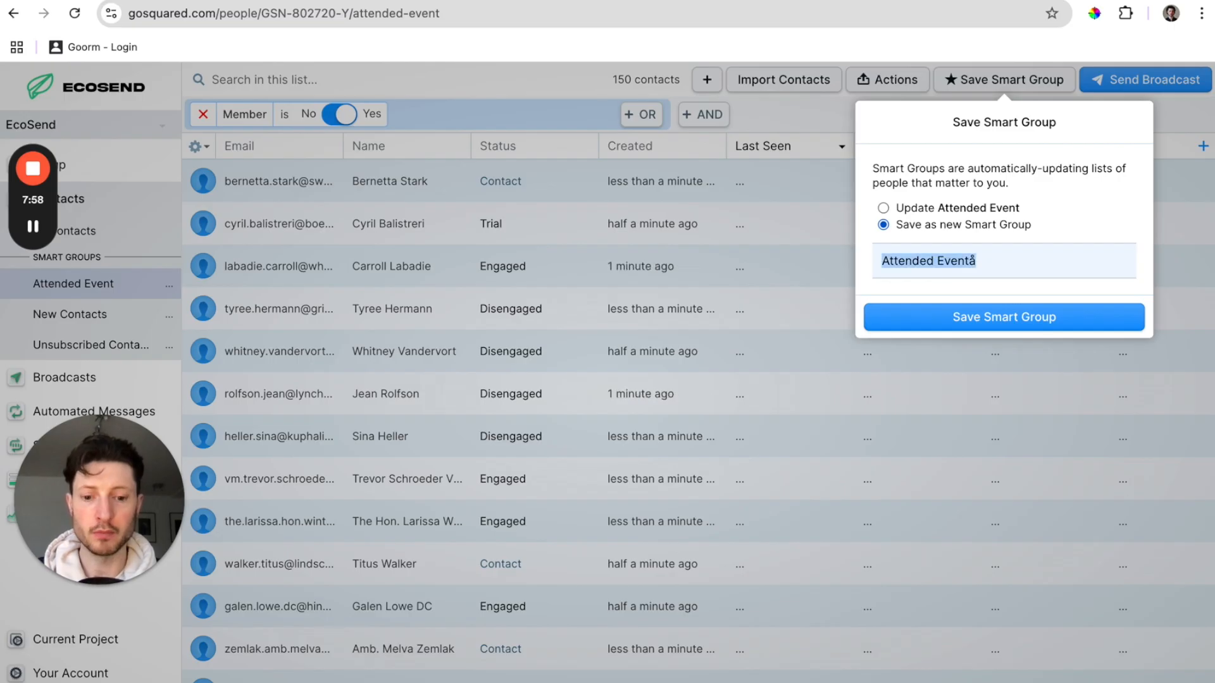
pyautogui.write('Members')
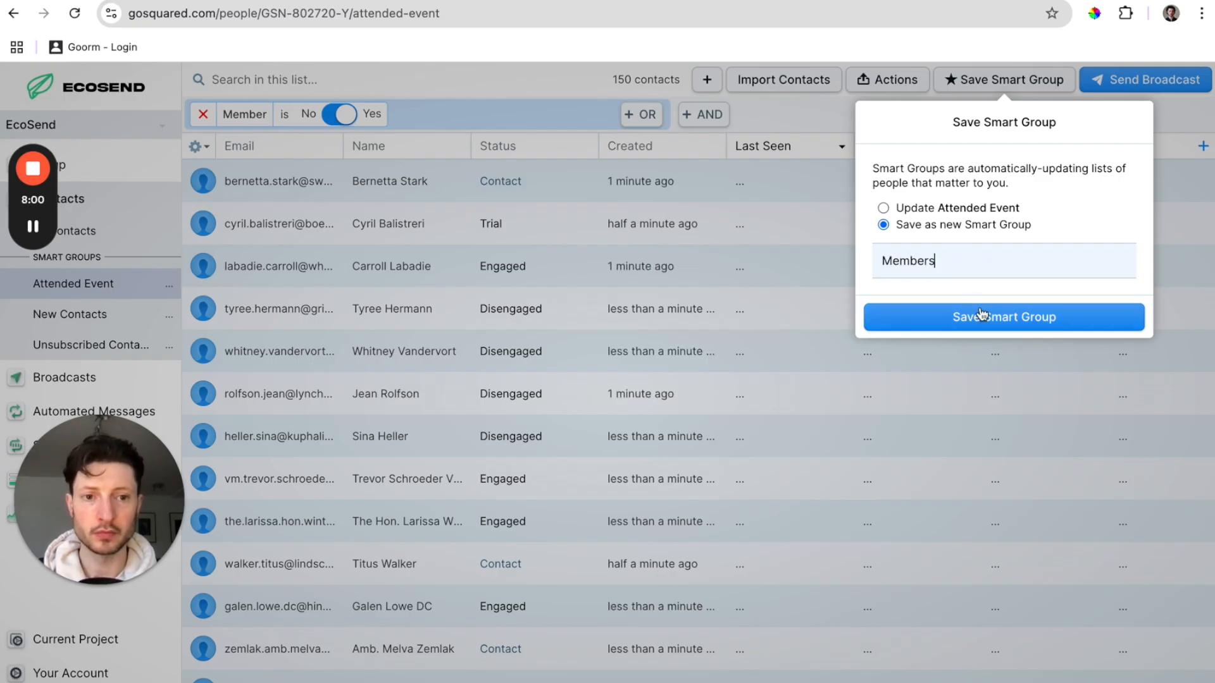
pyautogui.click(979, 317)
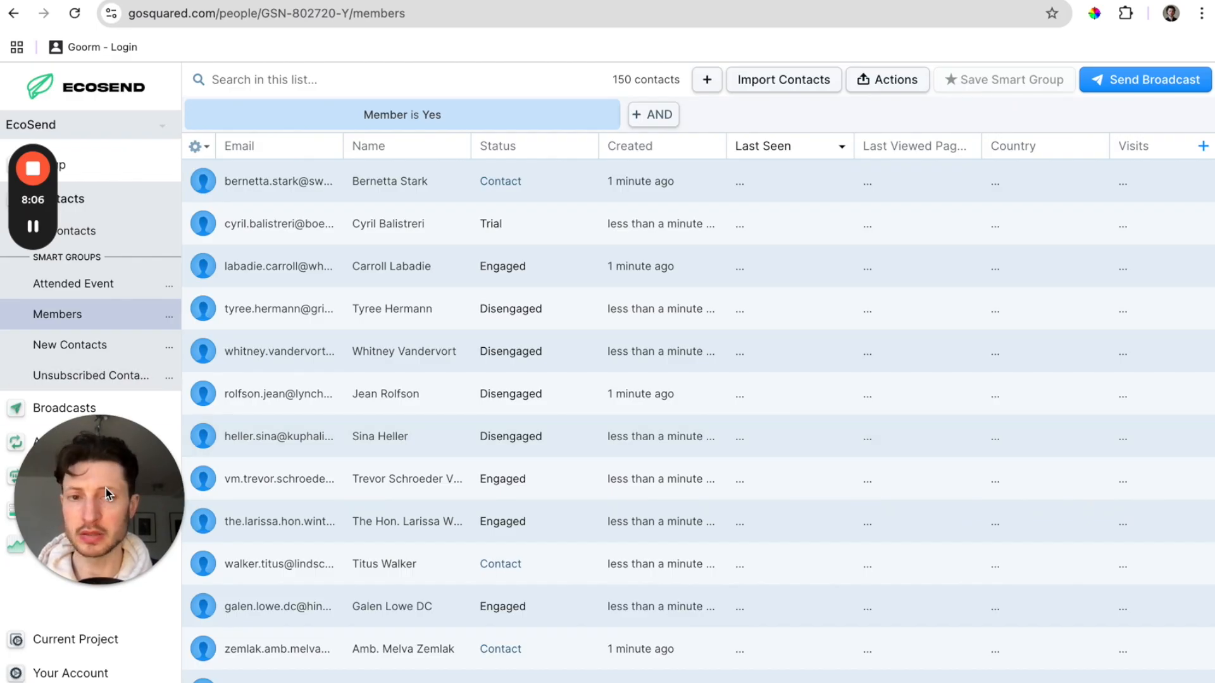
pyautogui.moveTo(118, 489); pyautogui.dragTo(1109, 453)
# Create a new inline form and add a CAPTCHA field to it.
pyautogui.click(58, 508)
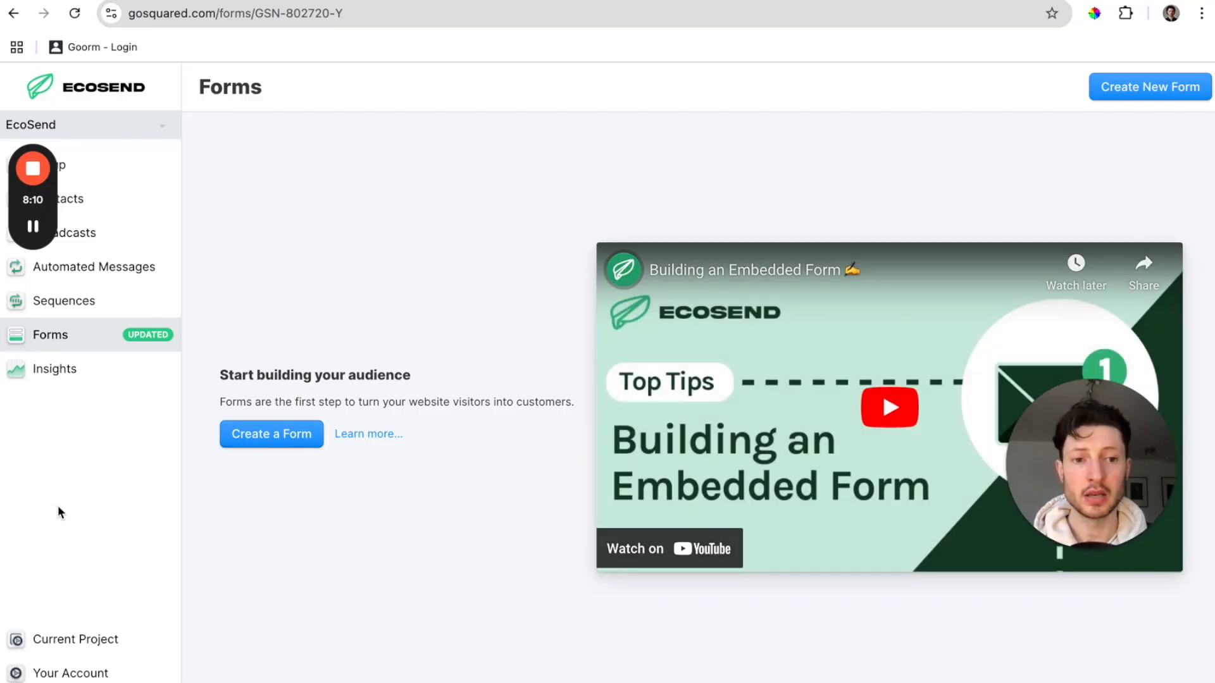
pyautogui.click(273, 434)
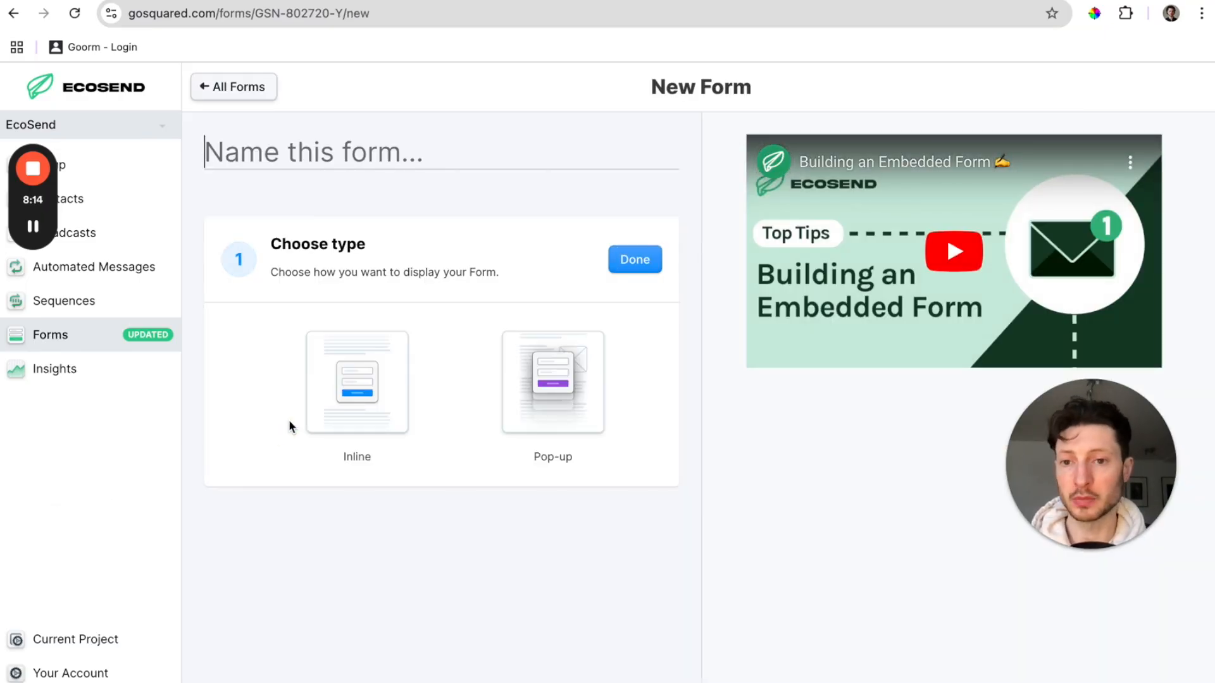
pyautogui.click(358, 388)
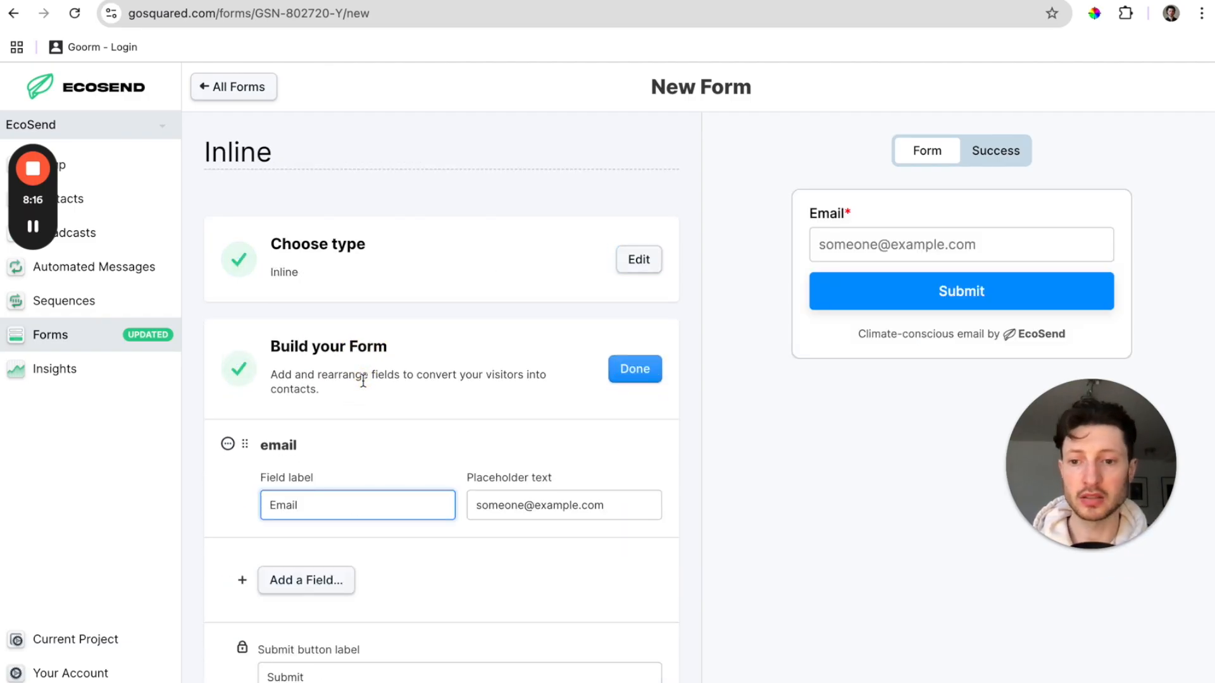
pyautogui.scroll(-3, 362, 380)
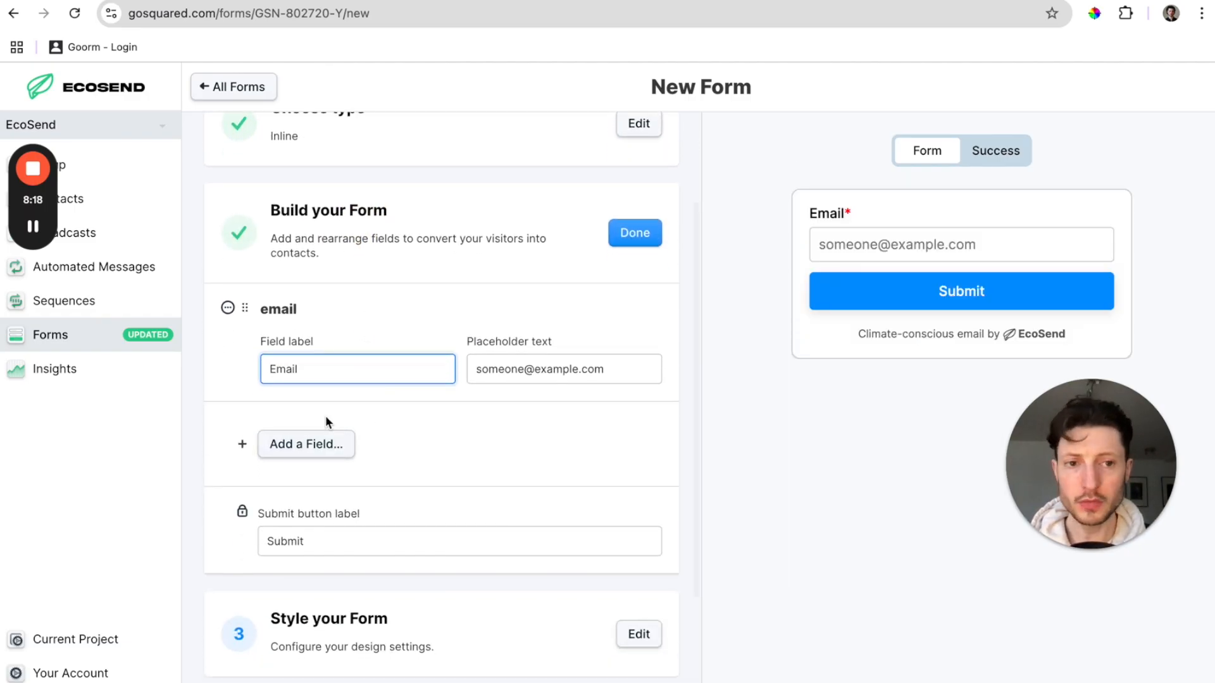
pyautogui.click(301, 456)
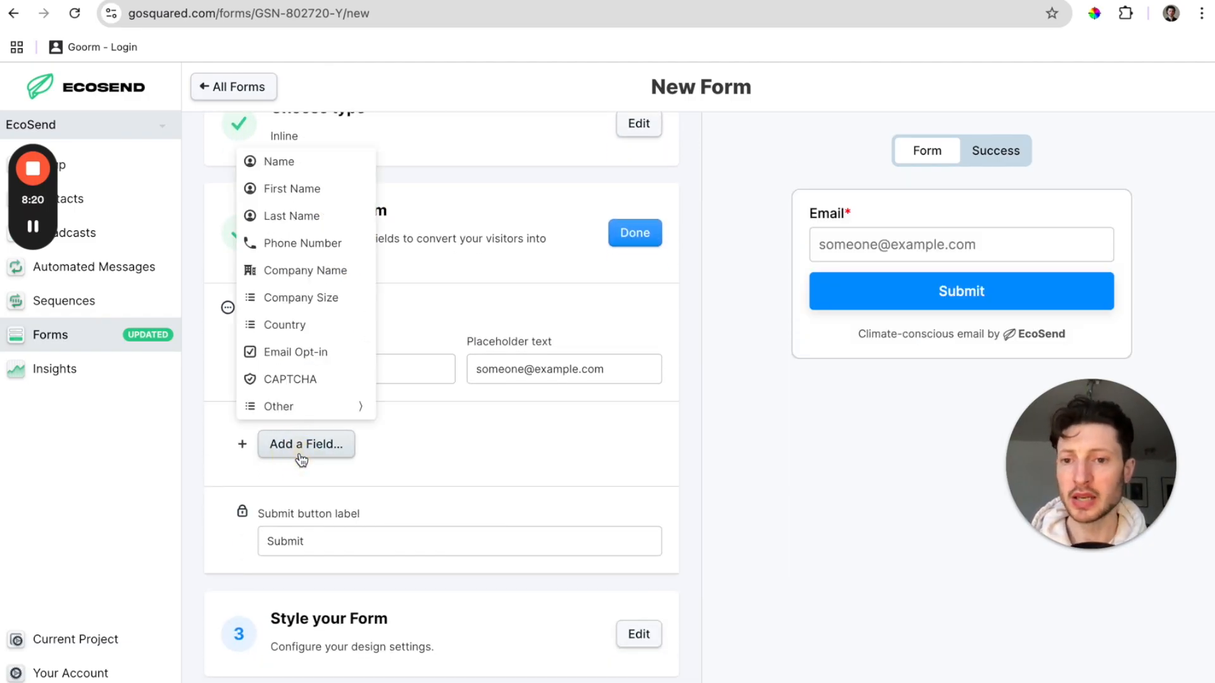
pyautogui.click(323, 380)
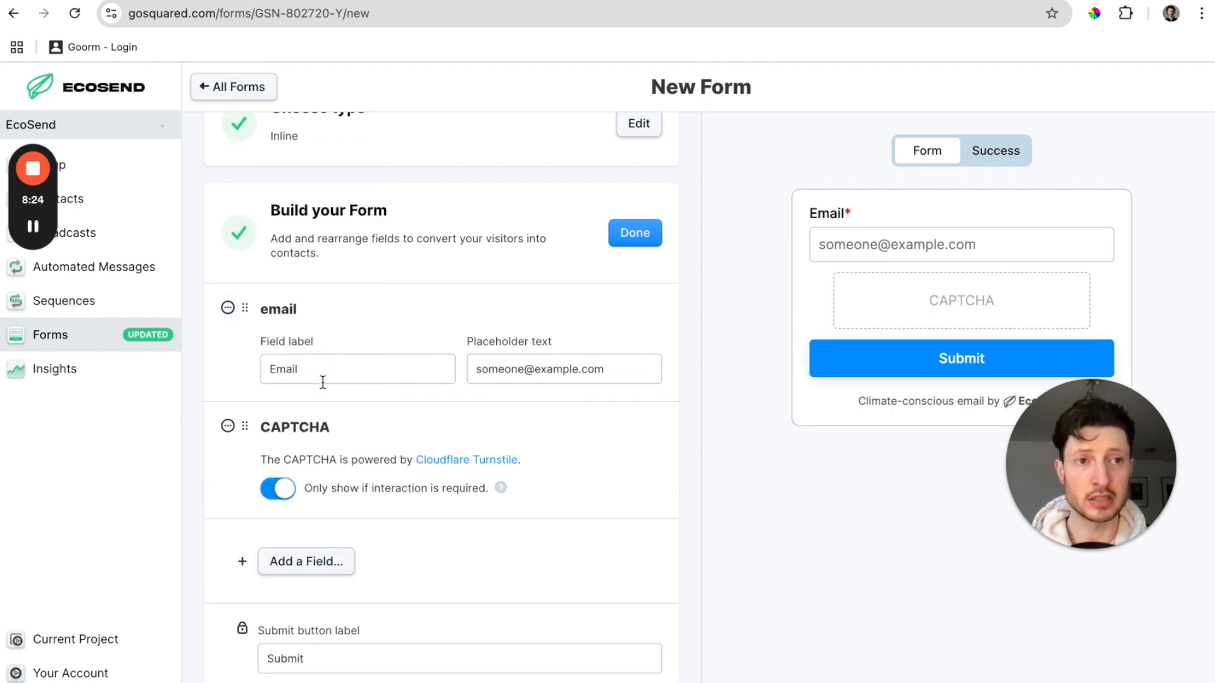
# Add an Email Opt-in checkbox field and make it required.
pyautogui.scroll(-1, 301, 559)
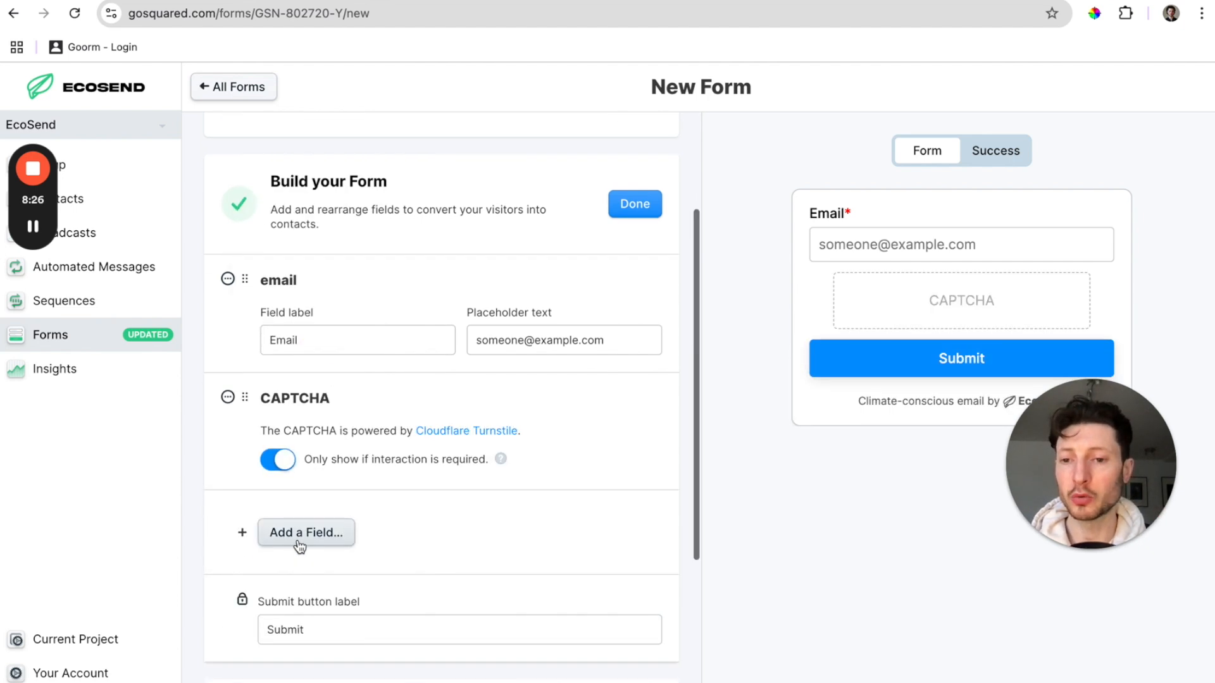
pyautogui.click(336, 540)
pyautogui.moveTo(313, 499)
pyautogui.click(314, 468)
pyautogui.scroll(-2, 320, 474)
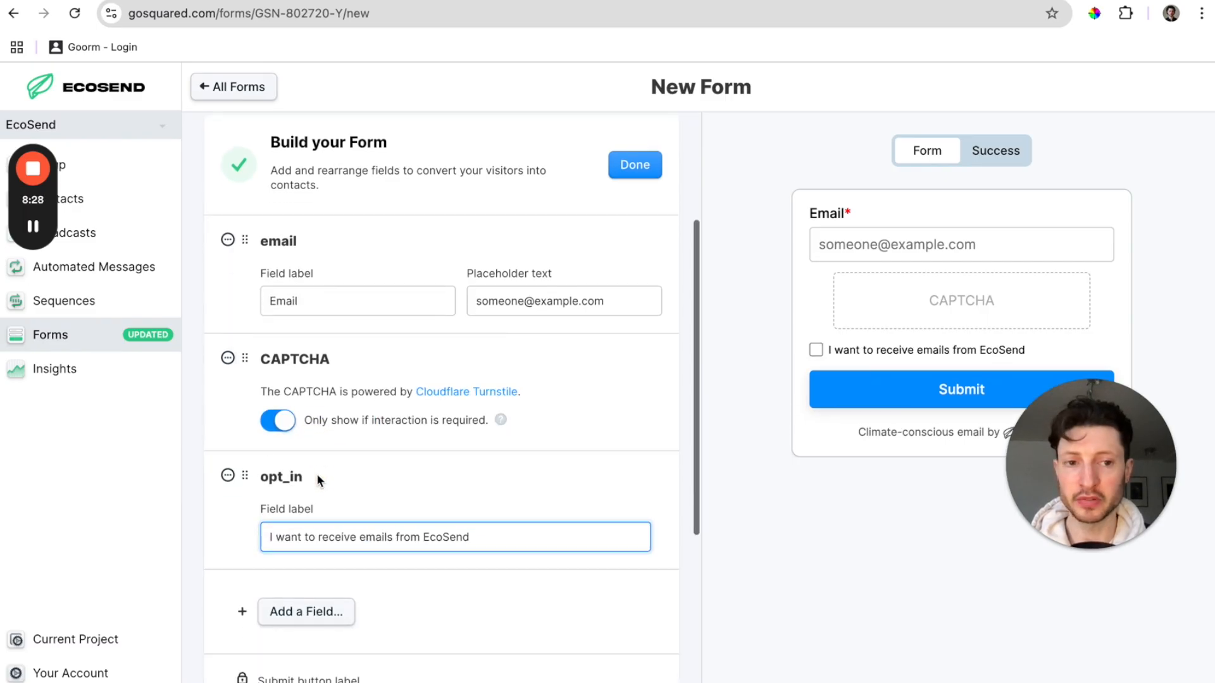
pyautogui.click(229, 415)
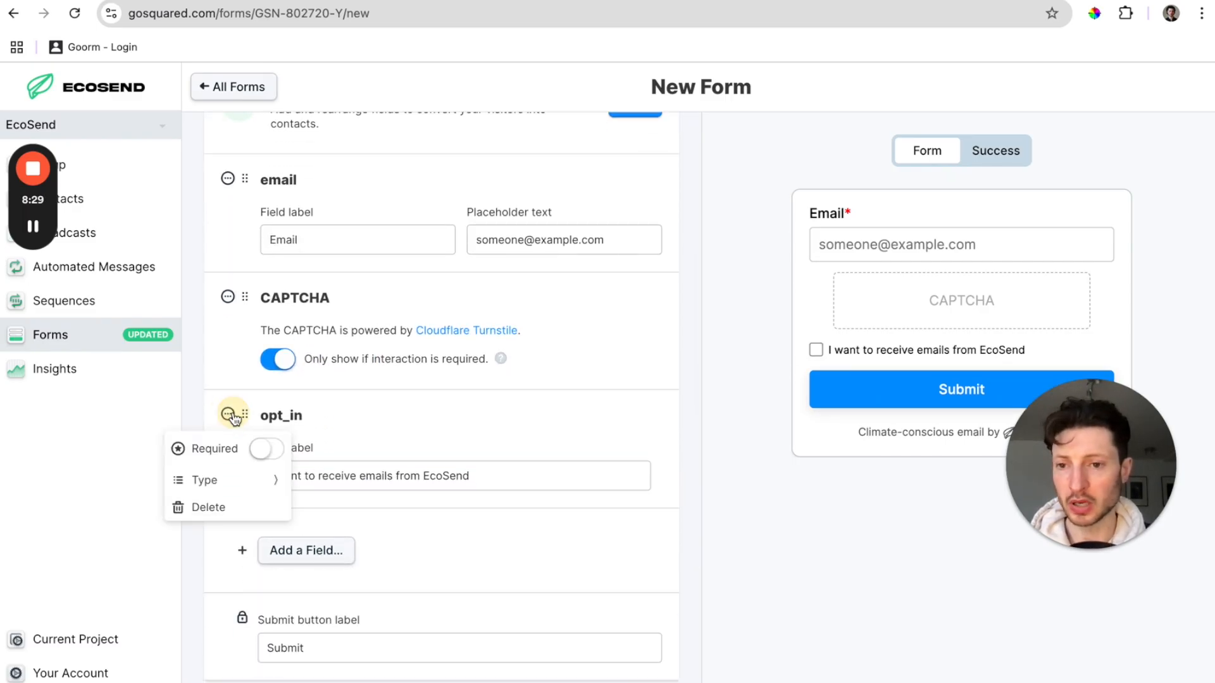
pyautogui.click(266, 448)
pyautogui.click(473, 528)
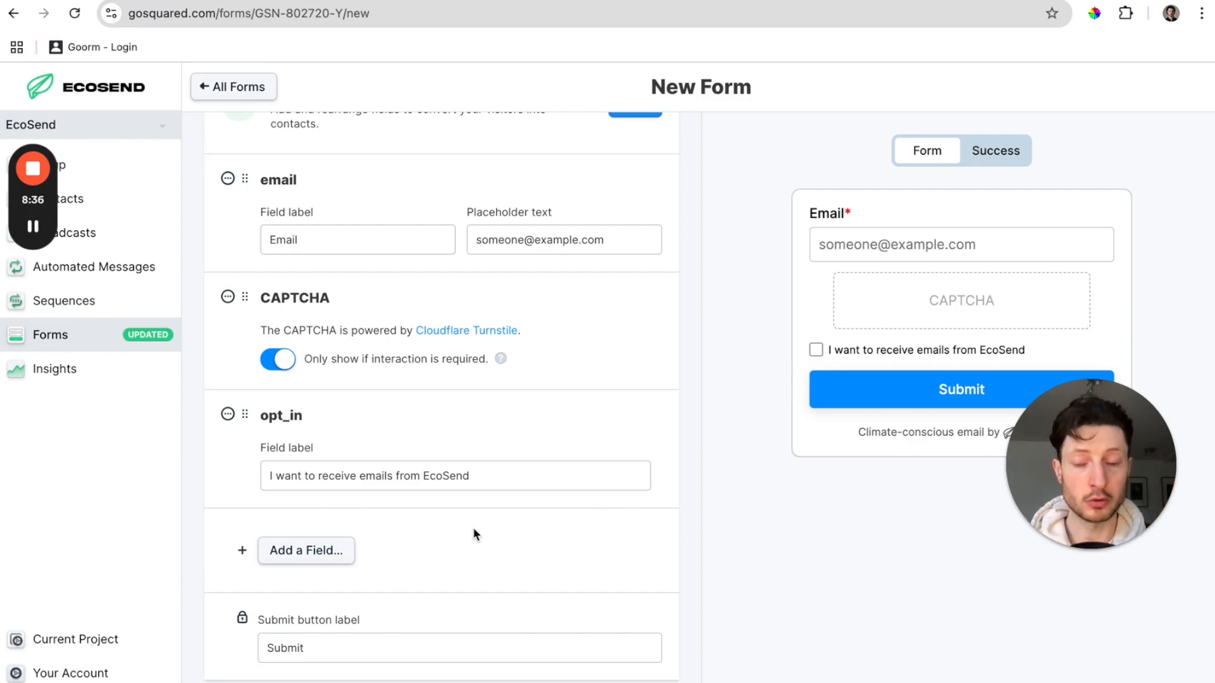
pyautogui.scroll(-5, 472, 527)
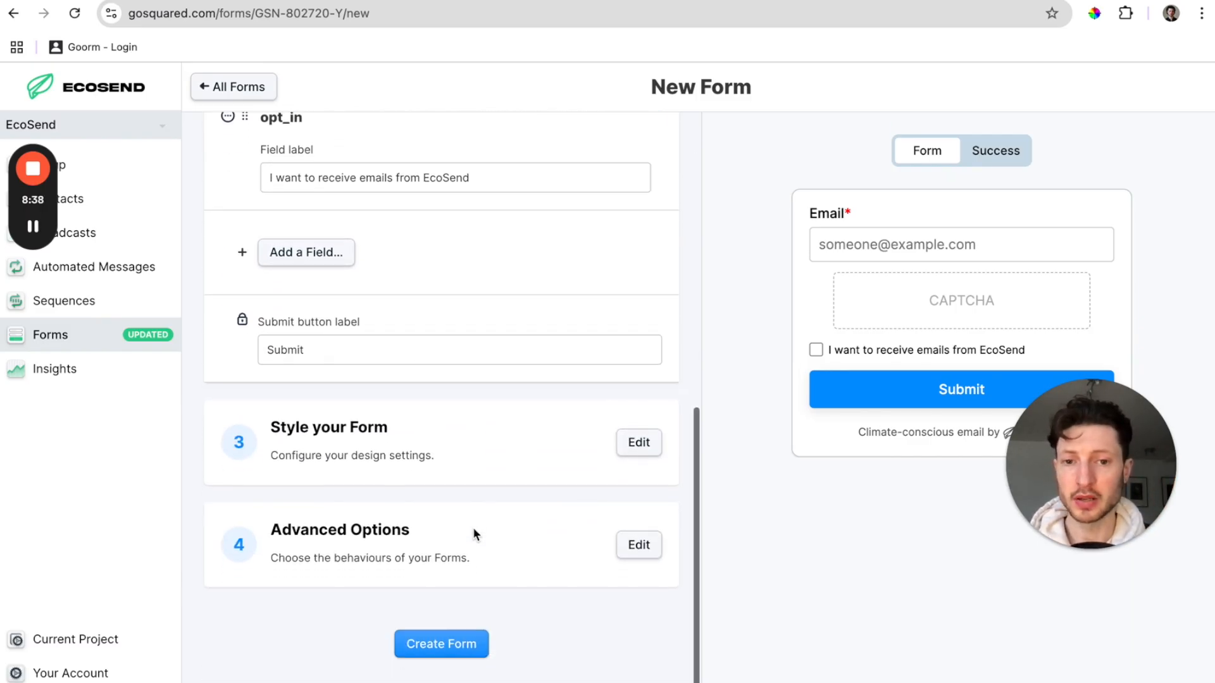
# Set the form's submit button colour to #D4967D.
pyautogui.click(623, 447)
pyautogui.scroll(-3, 380, 443)
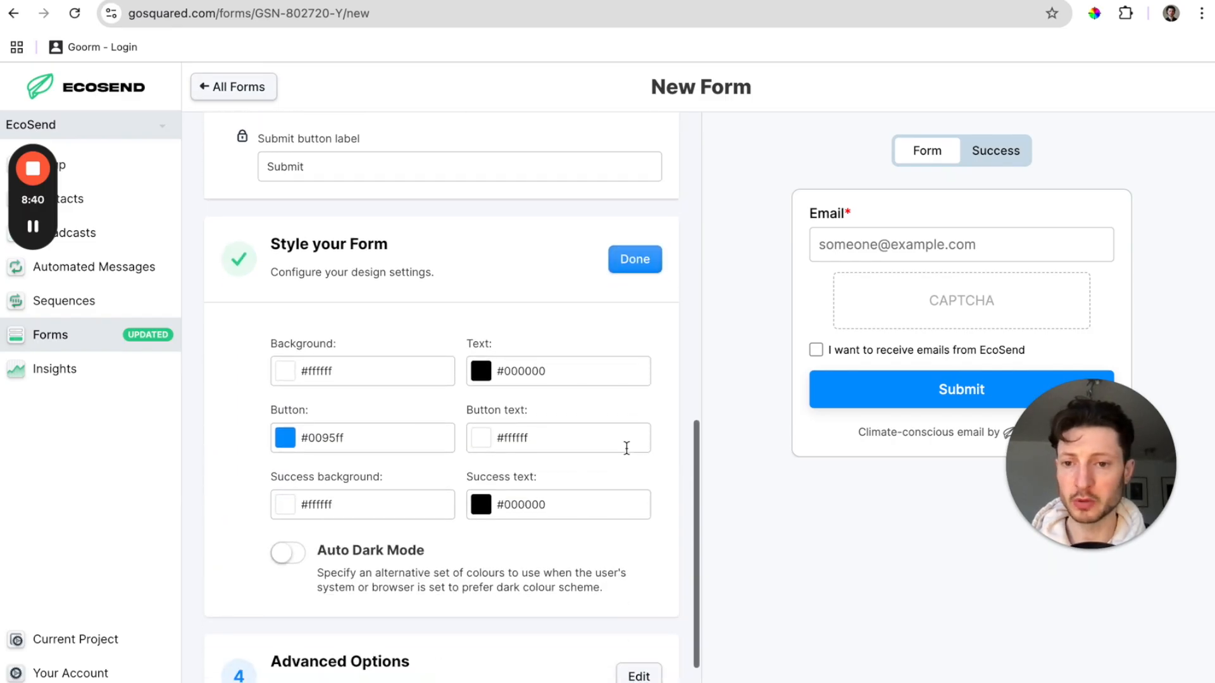
pyautogui.tripleClick(322, 441)
pyautogui.write('#D4967D')
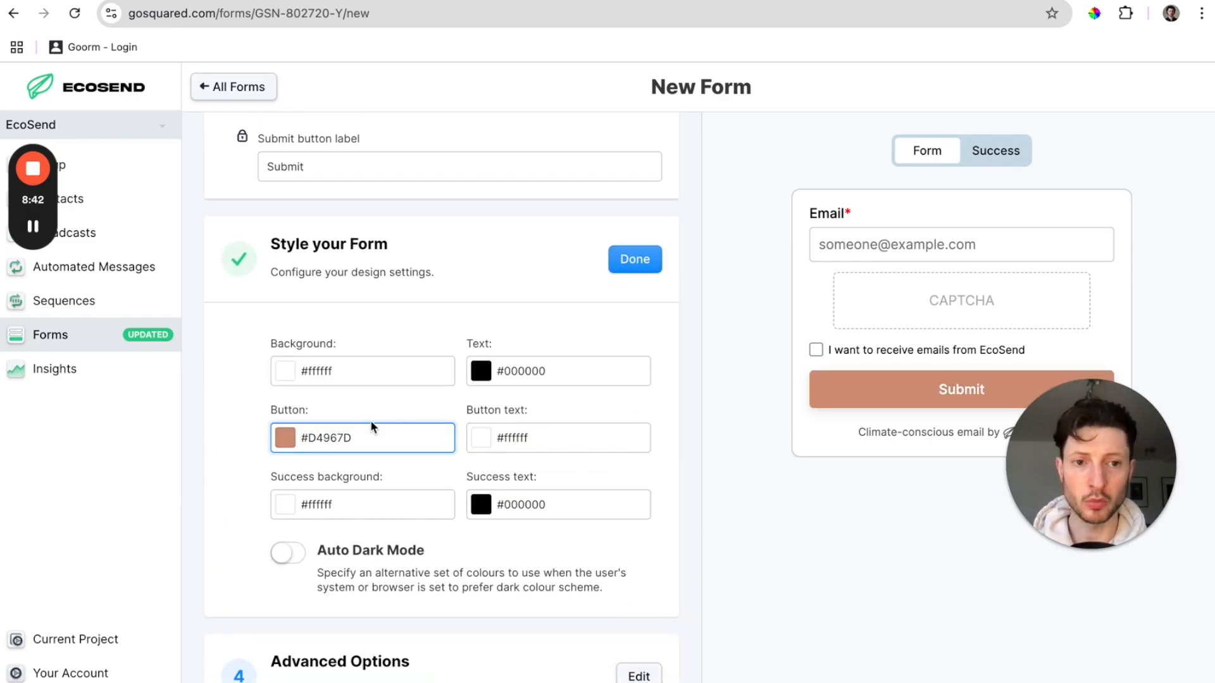
pyautogui.click(396, 409)
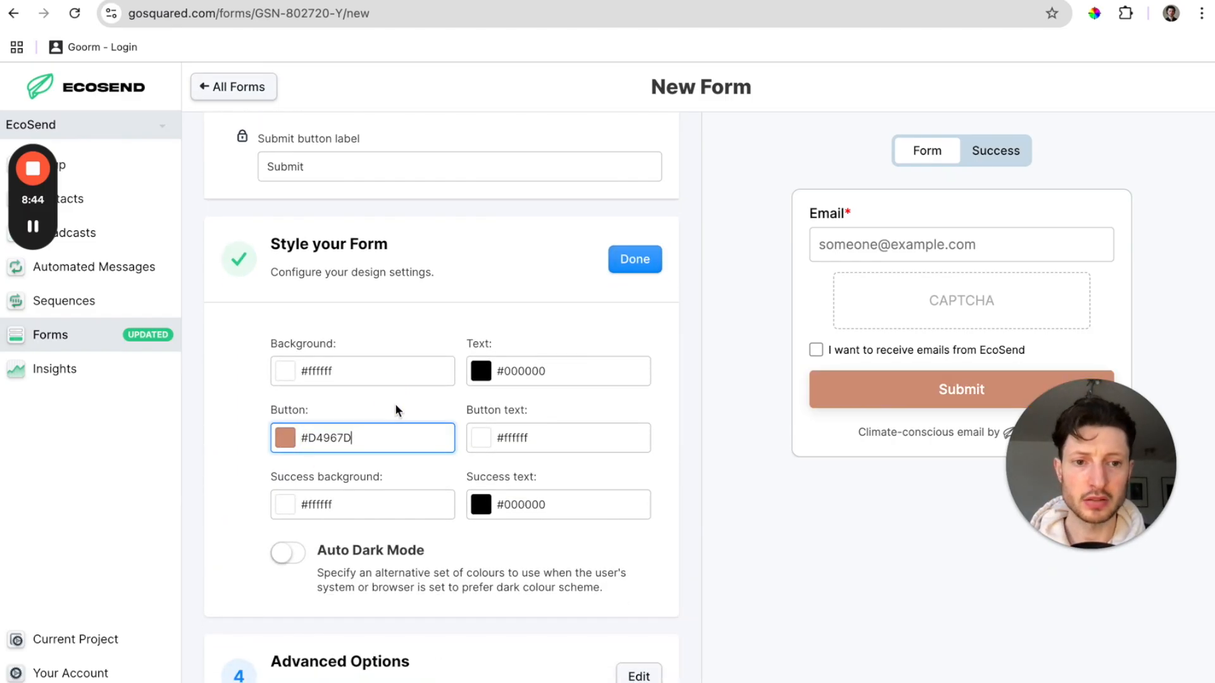
pyautogui.scroll(-1, 398, 409)
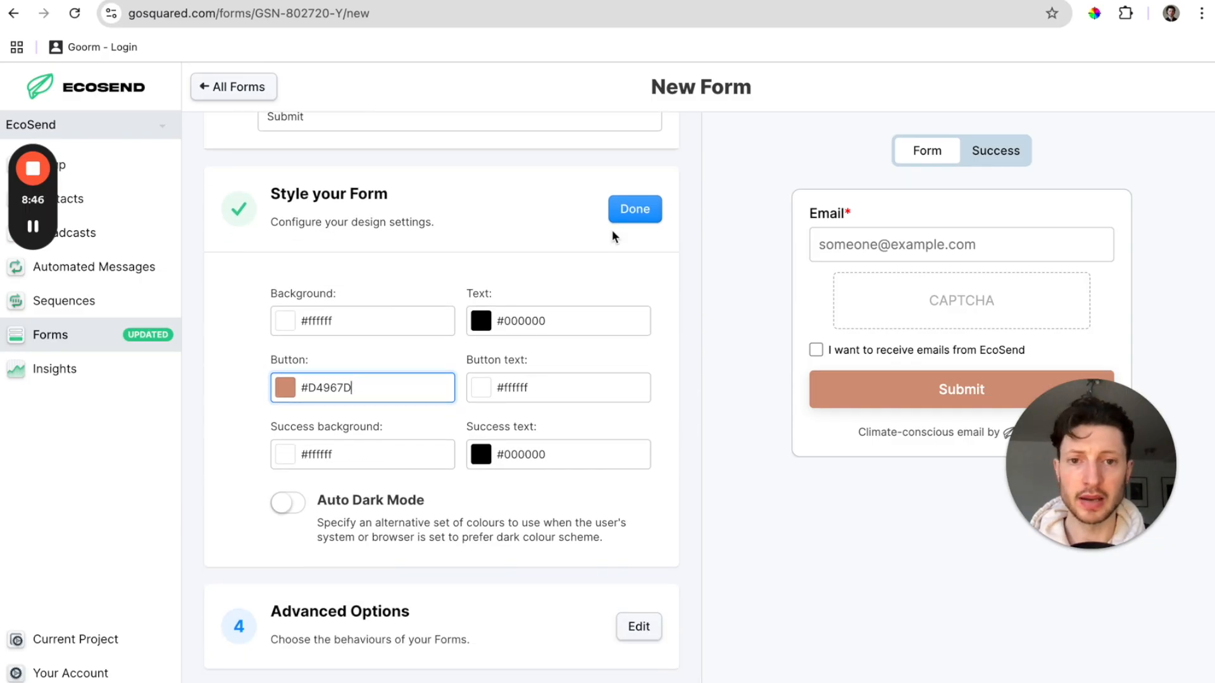
# Turn off double opt-in, create the form and copy its embed code.
pyautogui.click(625, 213)
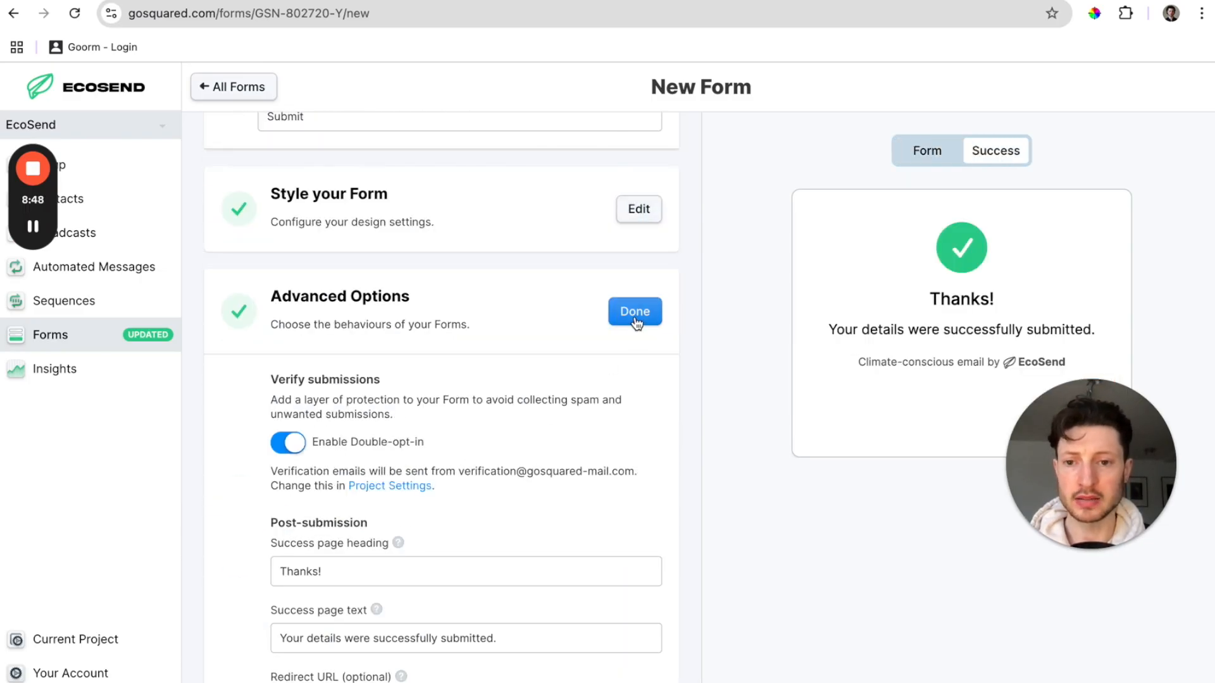
pyautogui.click(342, 434)
pyautogui.click(635, 311)
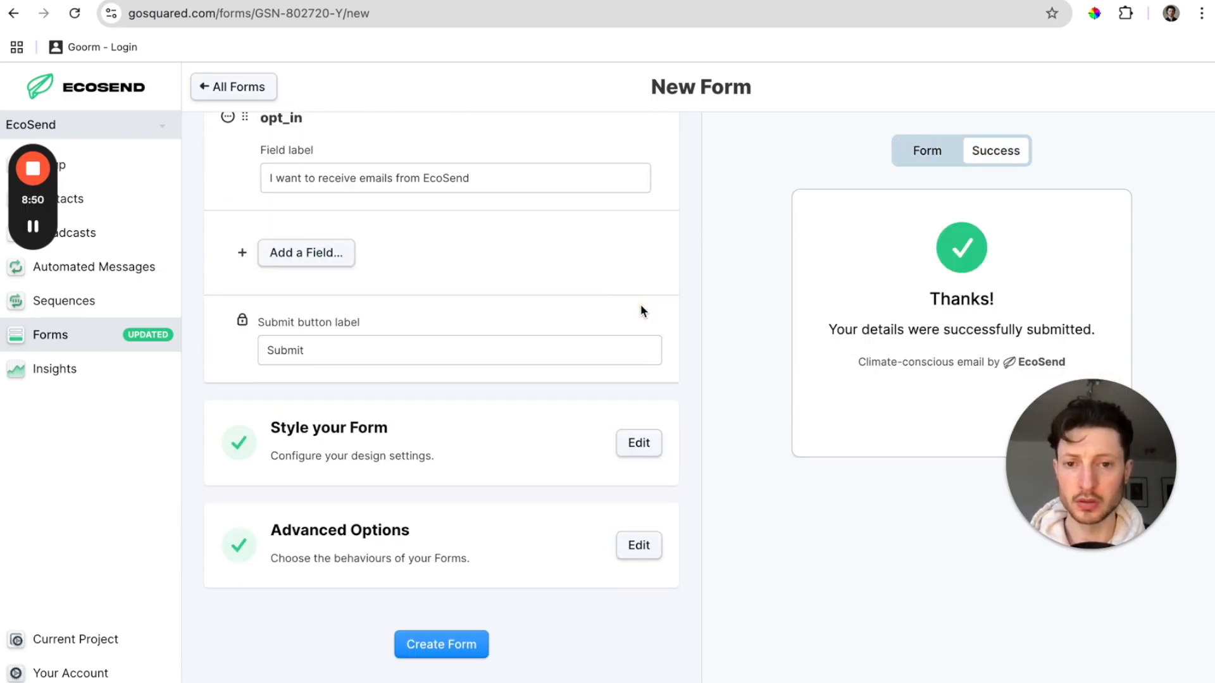
pyautogui.click(446, 644)
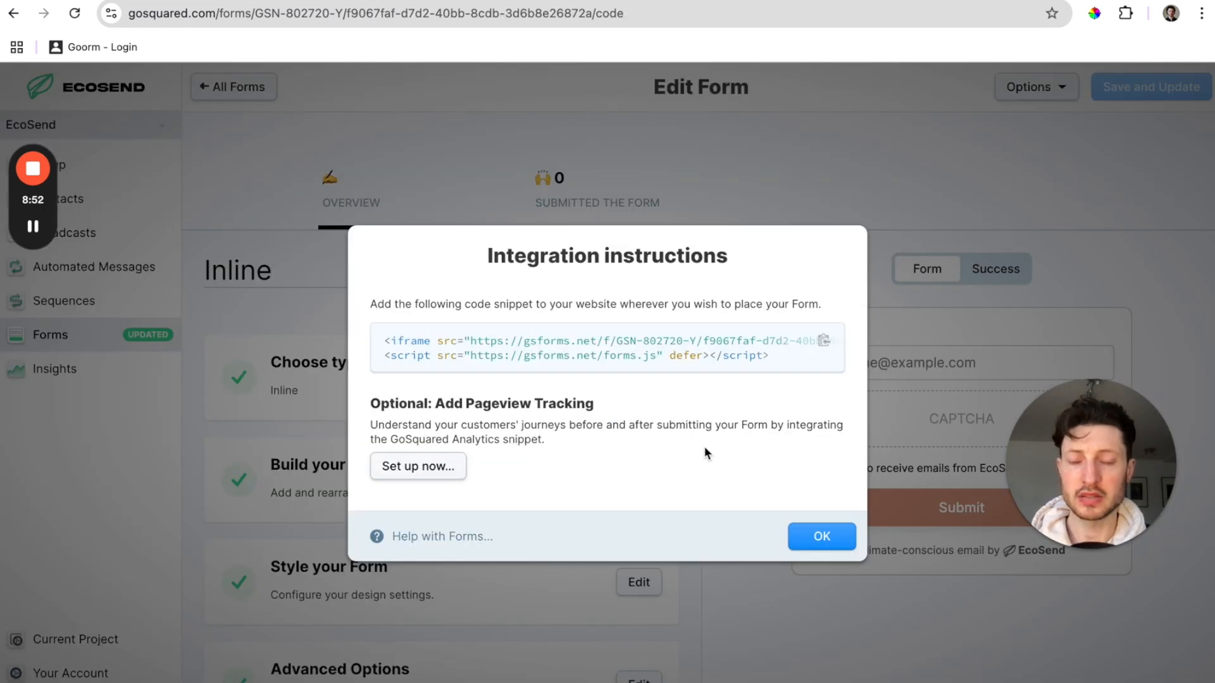
pyautogui.click(823, 341)
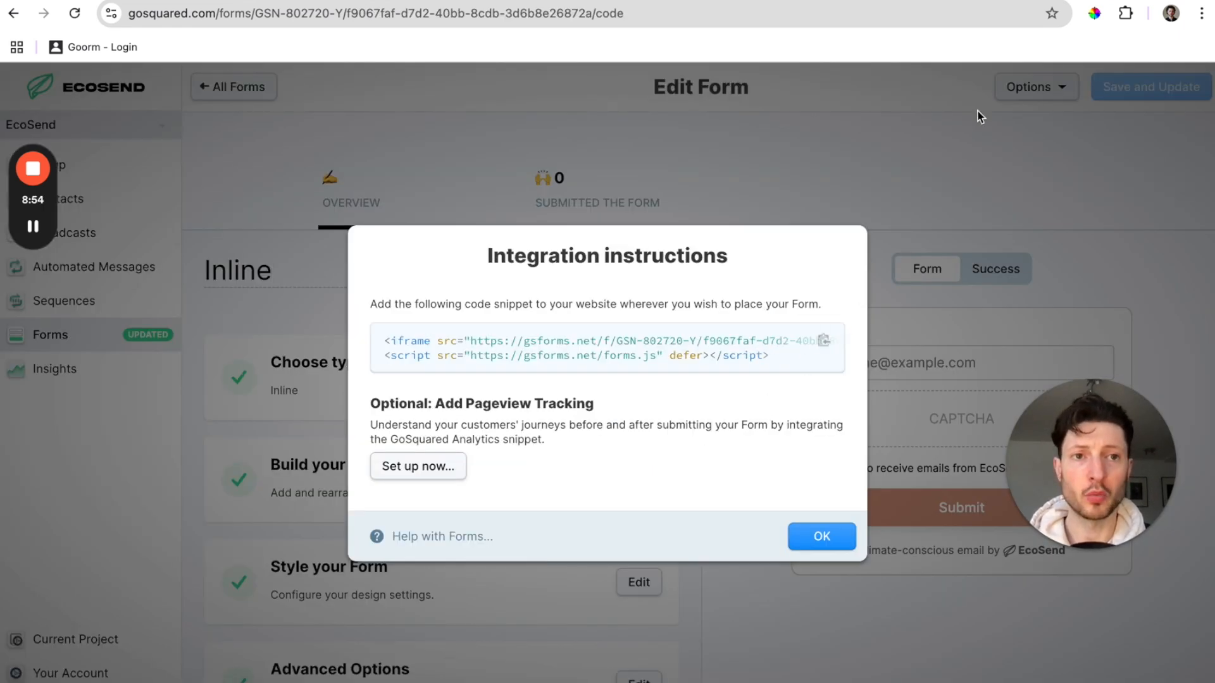
pyautogui.hotkey('ctrl', 'Tab')
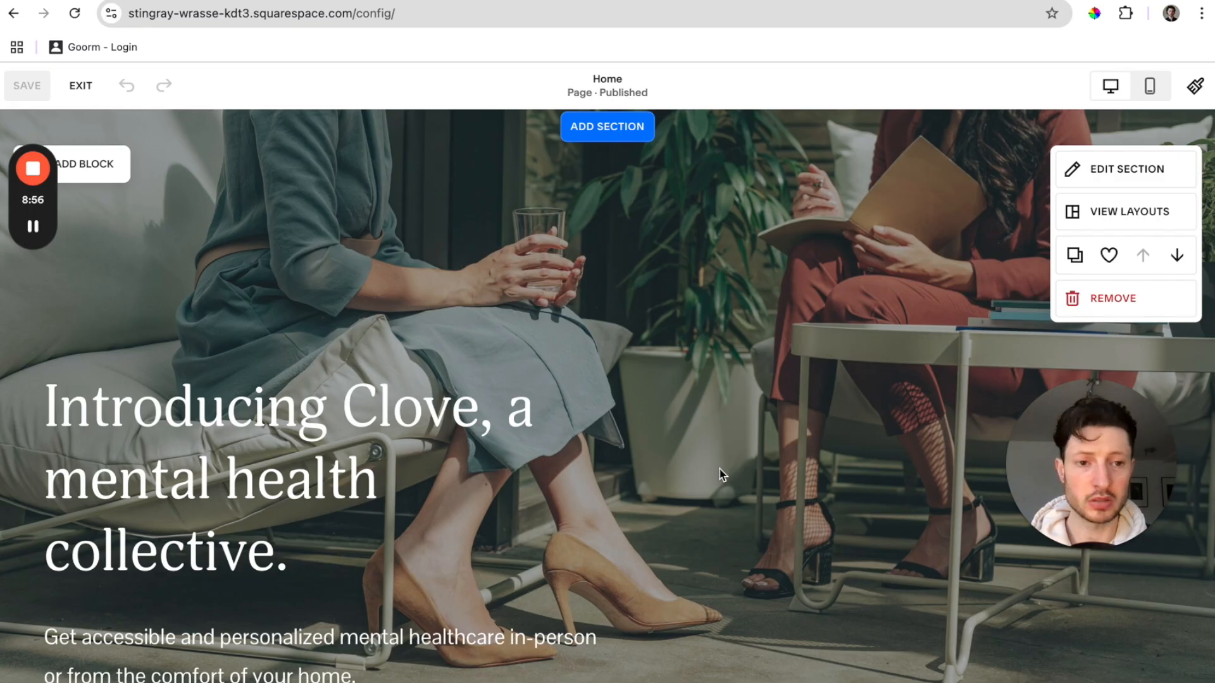
# Remove the 'Book a consultation' button from the homepage section.
pyautogui.scroll(-10, 718, 475)
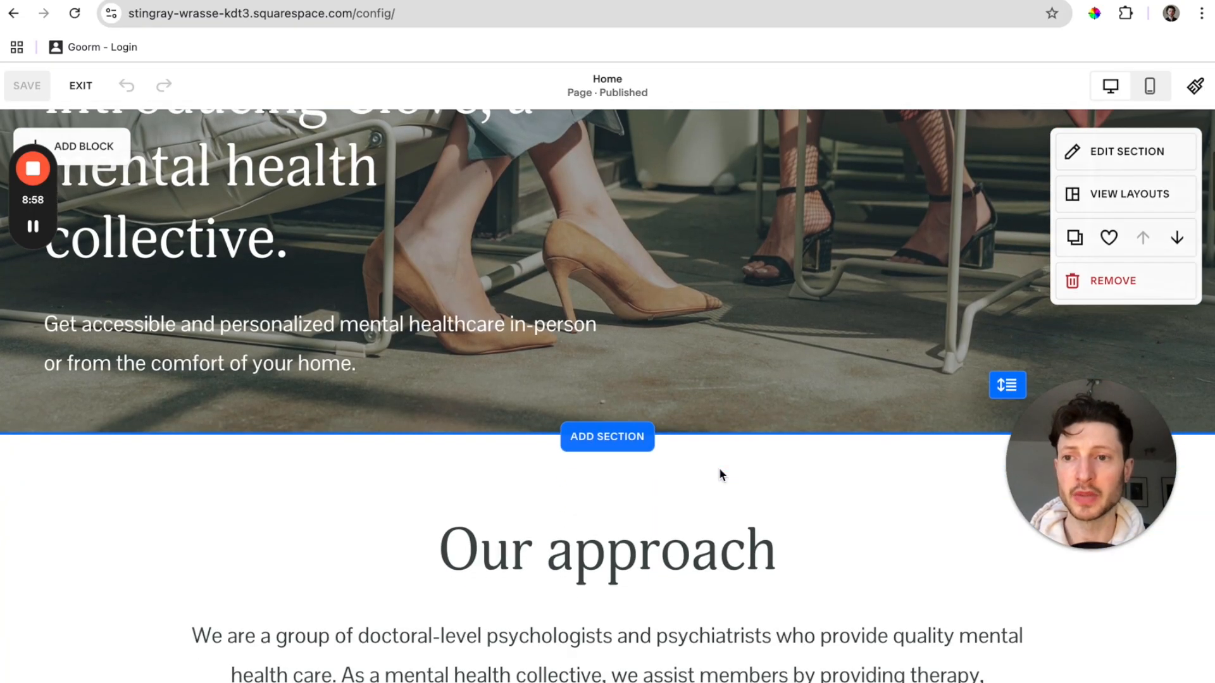
pyautogui.scroll(-15, 720, 474)
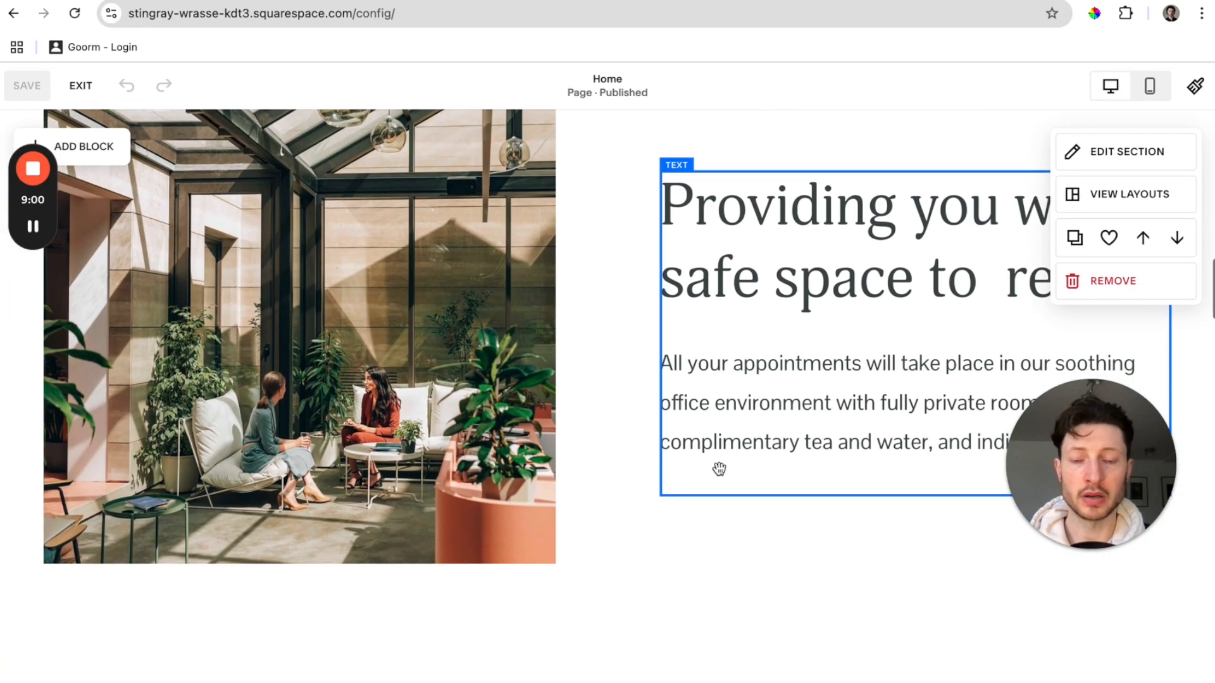
pyautogui.scroll(-15, 721, 473)
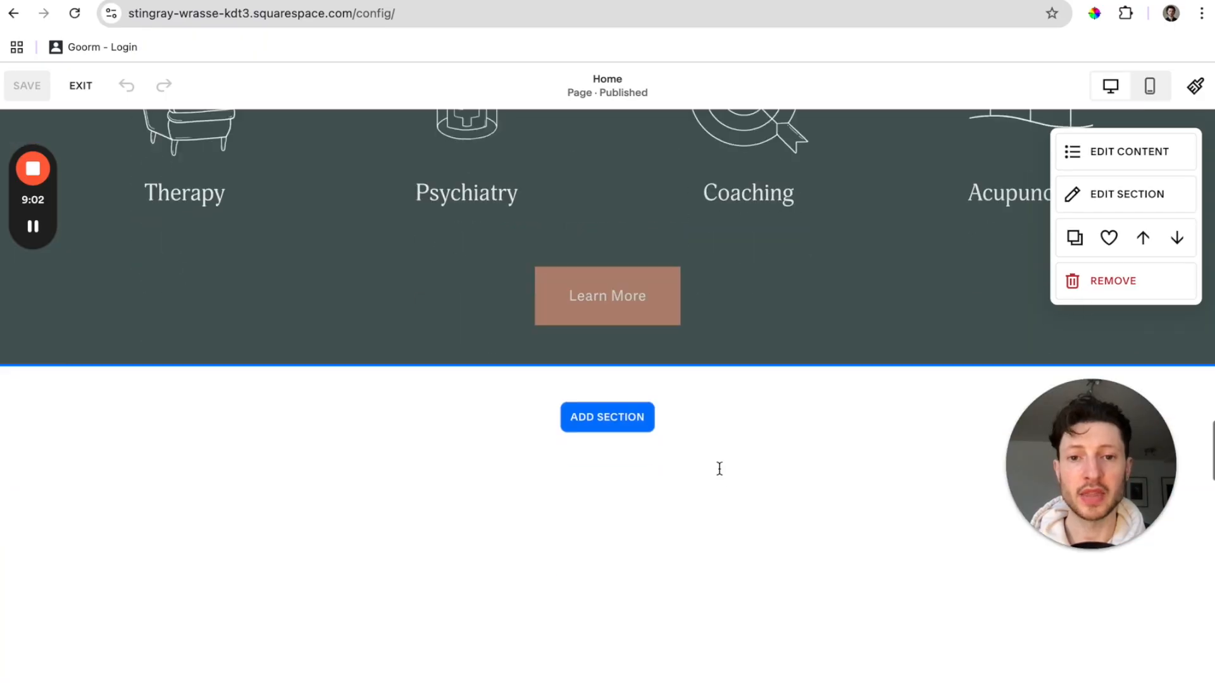
pyautogui.scroll(-20, 719, 468)
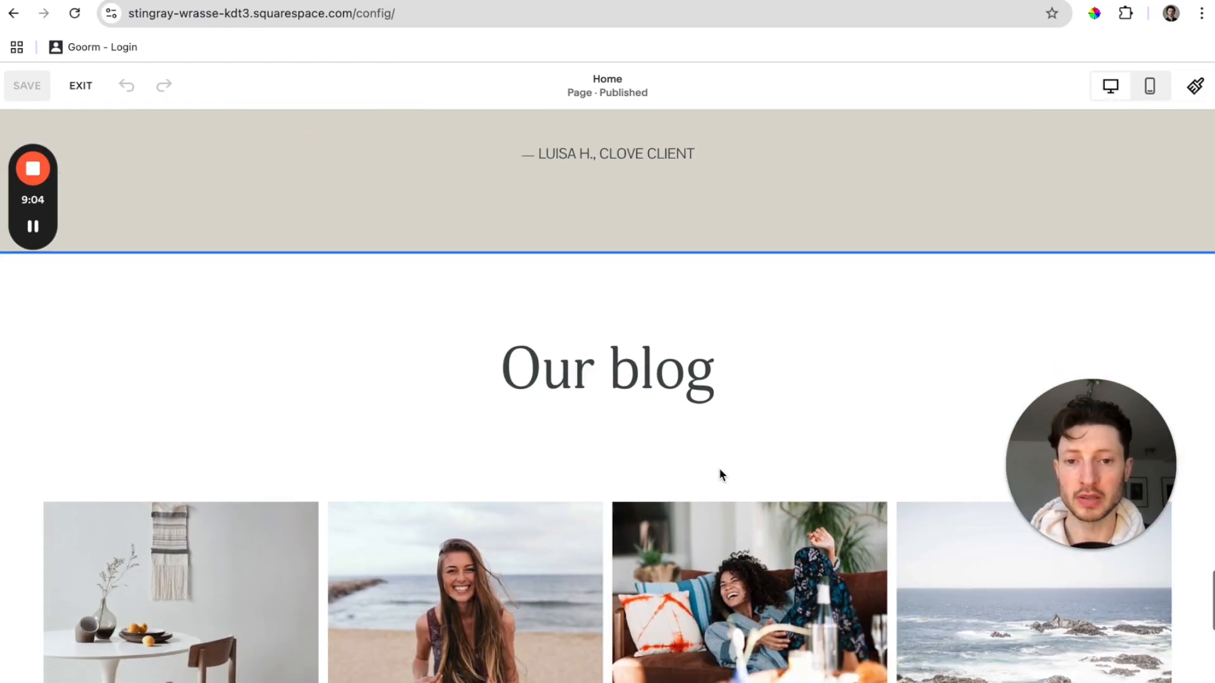
pyautogui.scroll(-1, 720, 468)
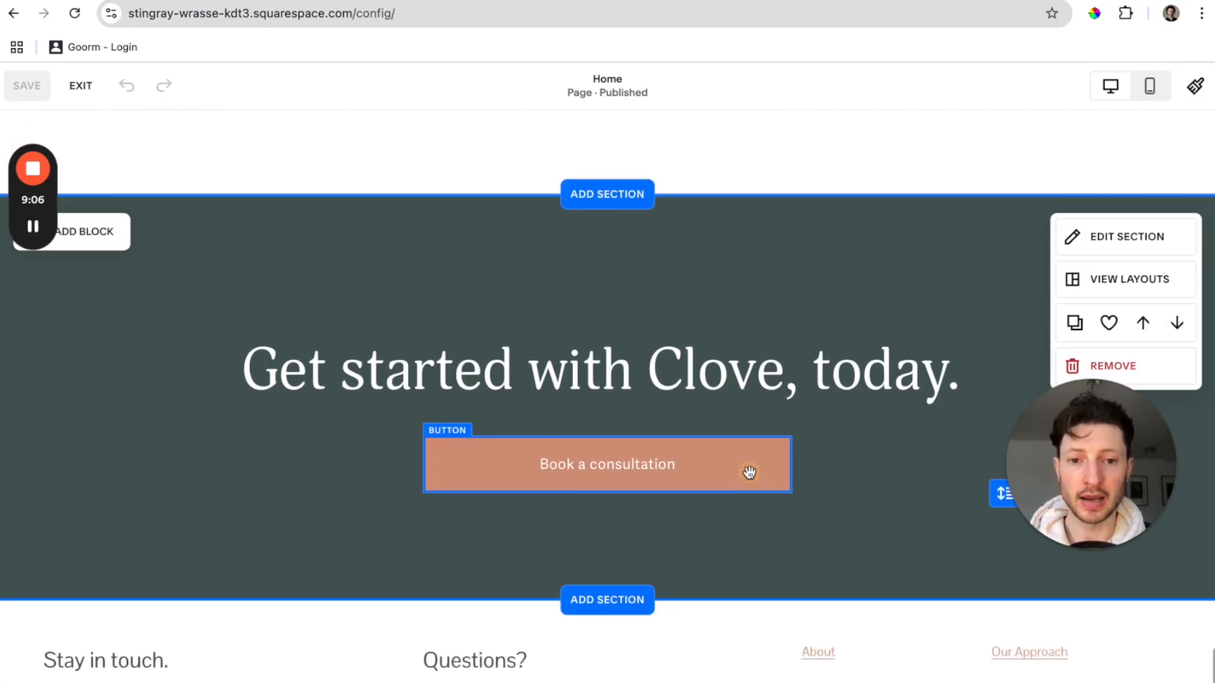
pyautogui.click(749, 472)
pyautogui.click(666, 401)
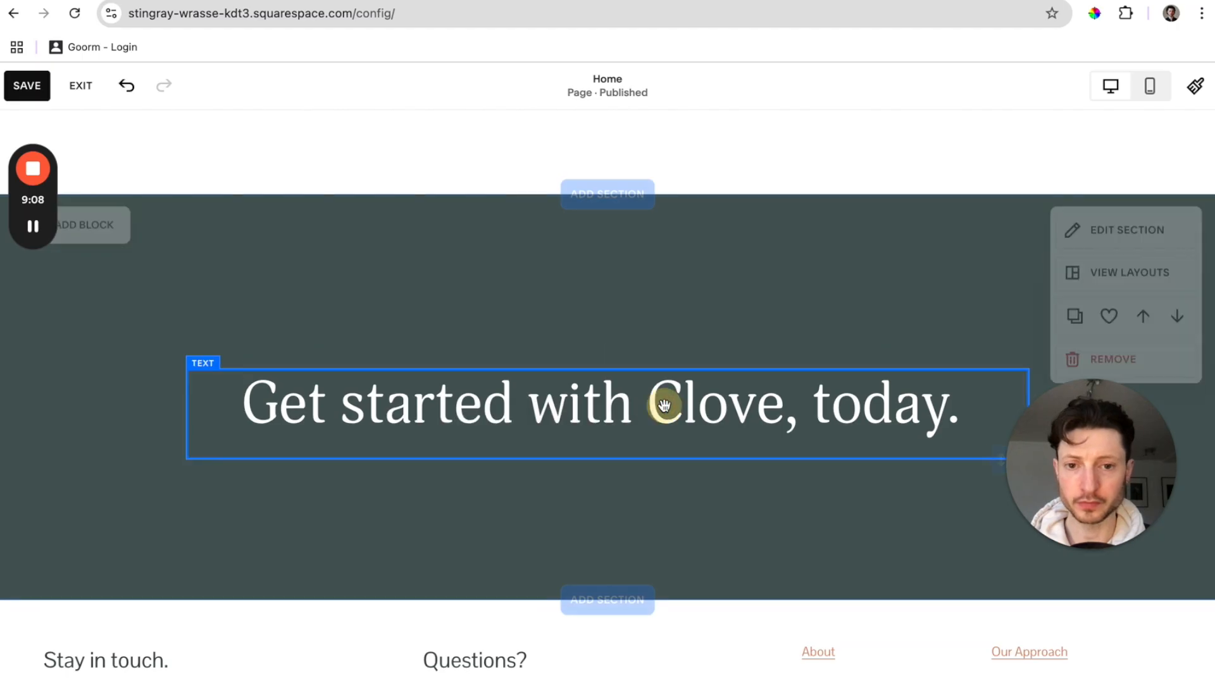
# Change the heading to 'Enjoy our Newsletter!' as a centred Heading 2.
pyautogui.click(941, 415)
pyautogui.doubleClick(942, 415)
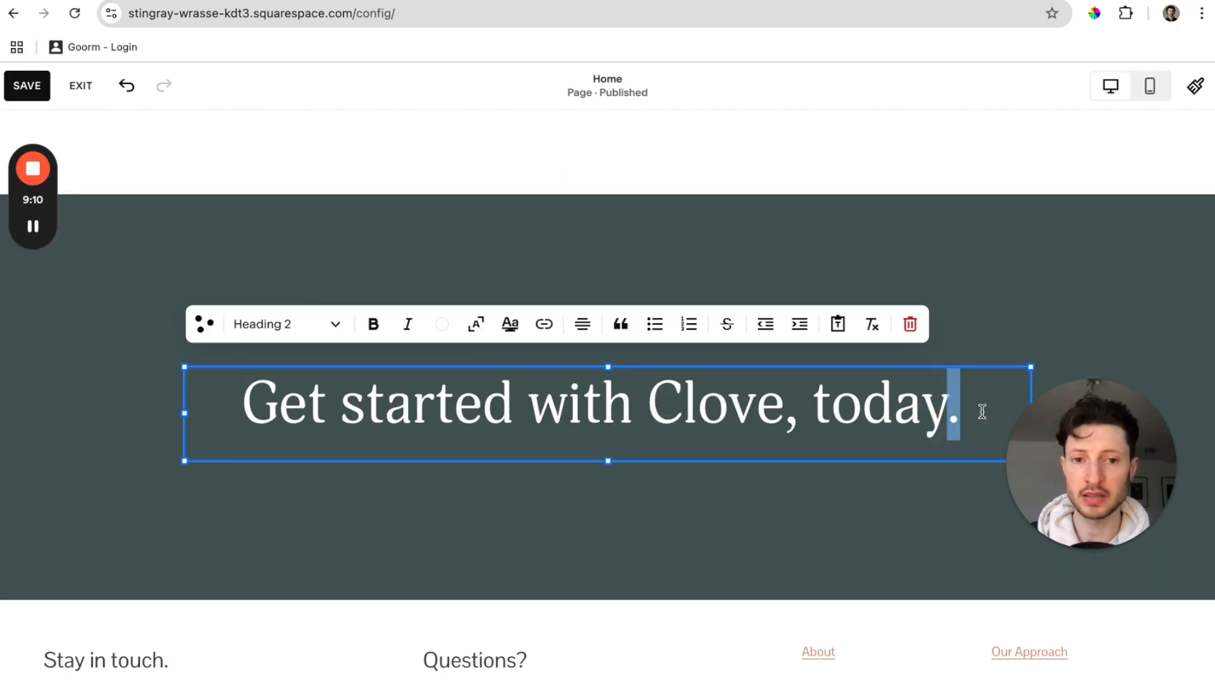
pyautogui.press('super+a')
pyautogui.write('En')
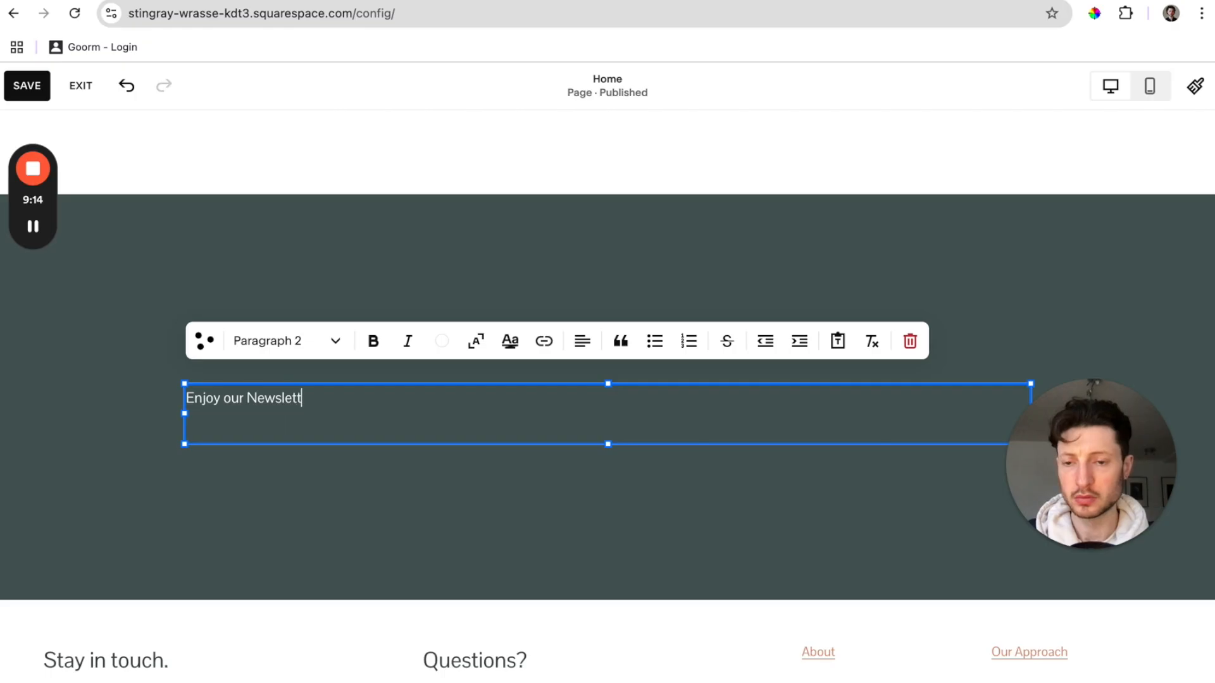
pyautogui.press('super+a')
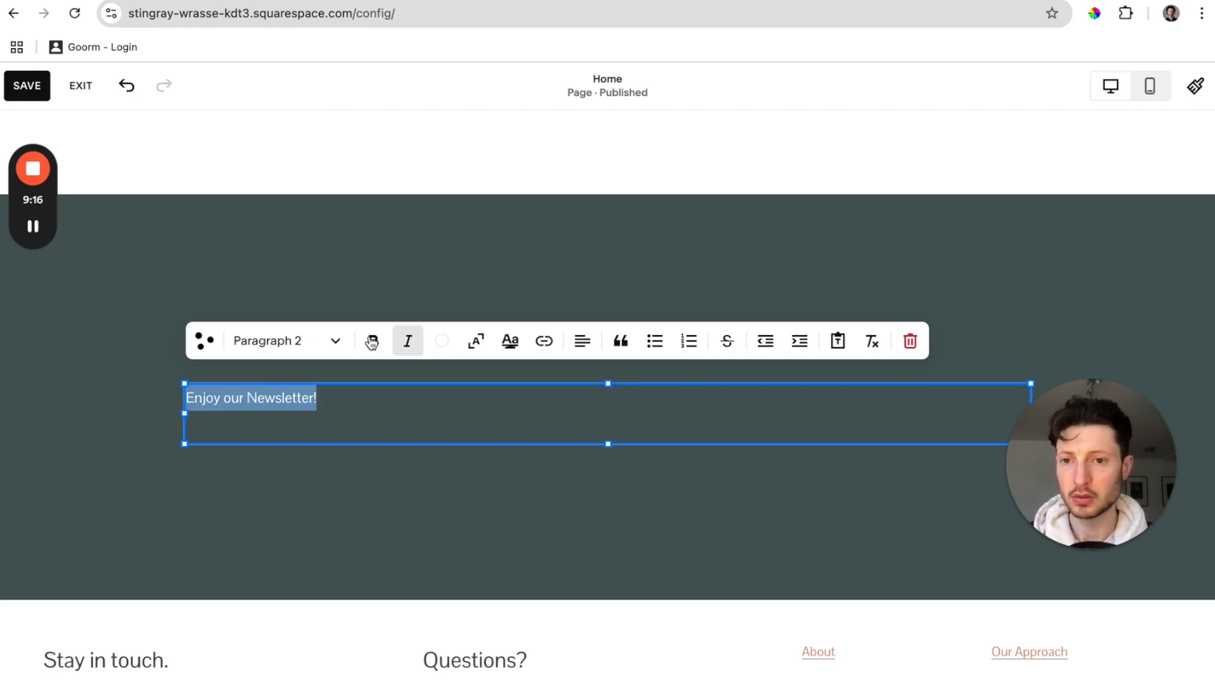
pyautogui.click(327, 340)
pyautogui.click(326, 414)
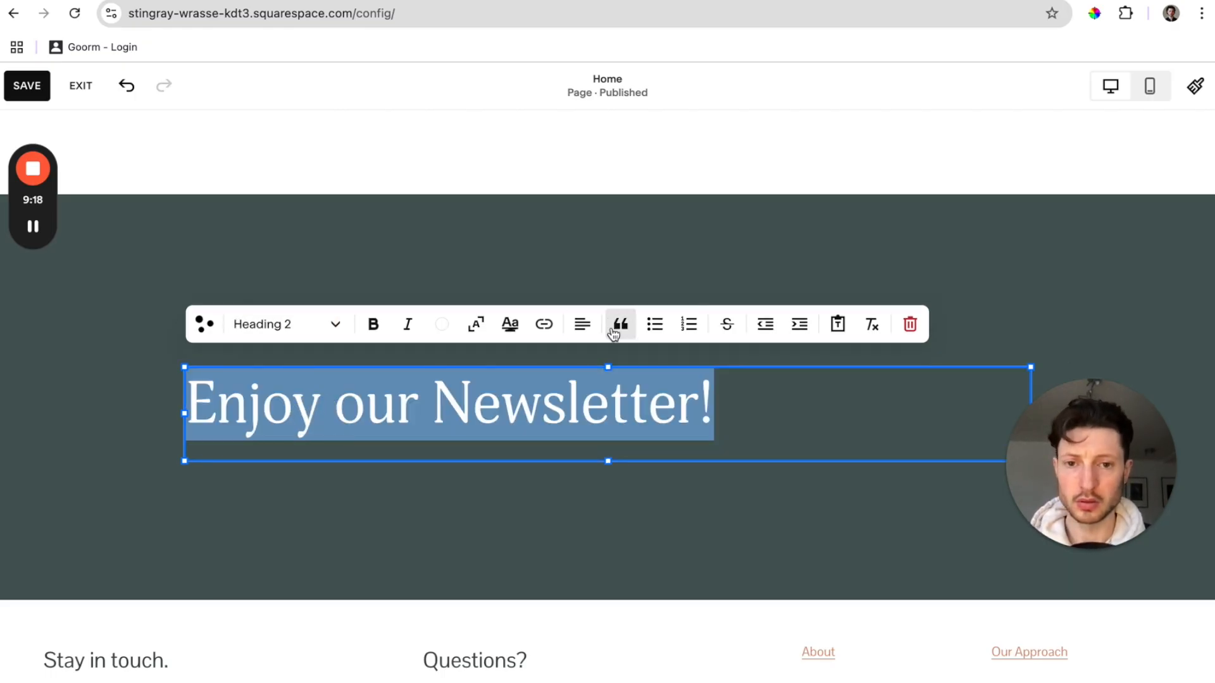
pyautogui.click(579, 324)
pyautogui.click(565, 367)
pyautogui.click(266, 237)
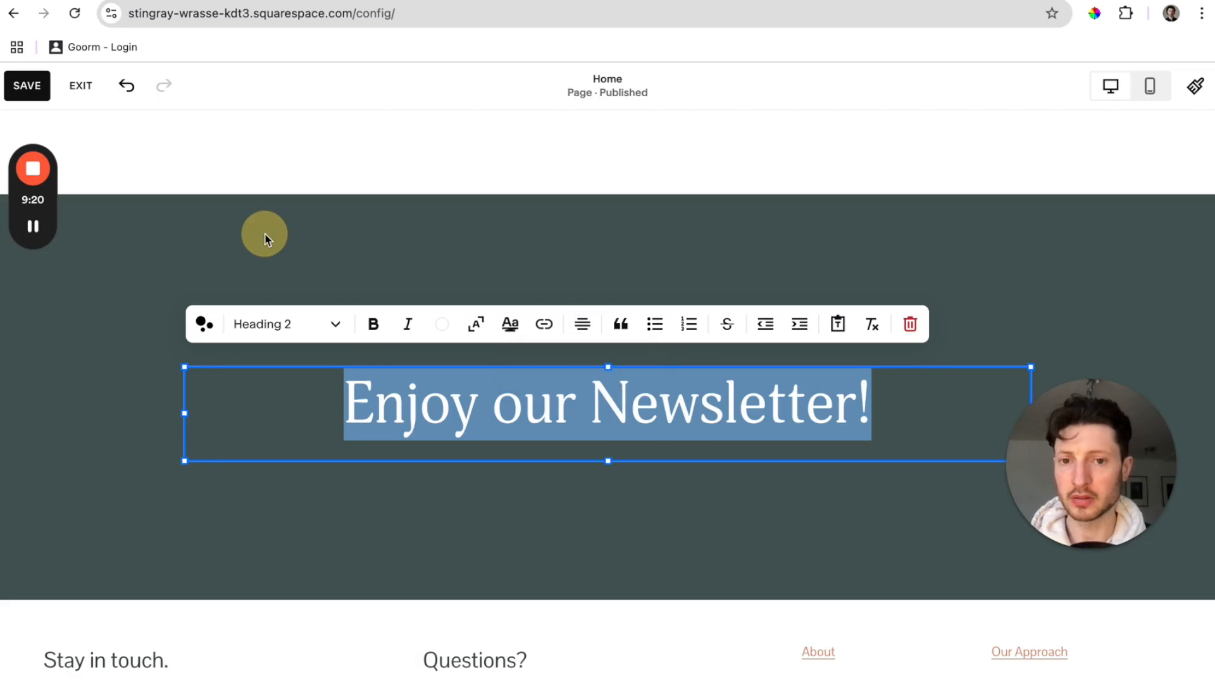
pyautogui.click(109, 238)
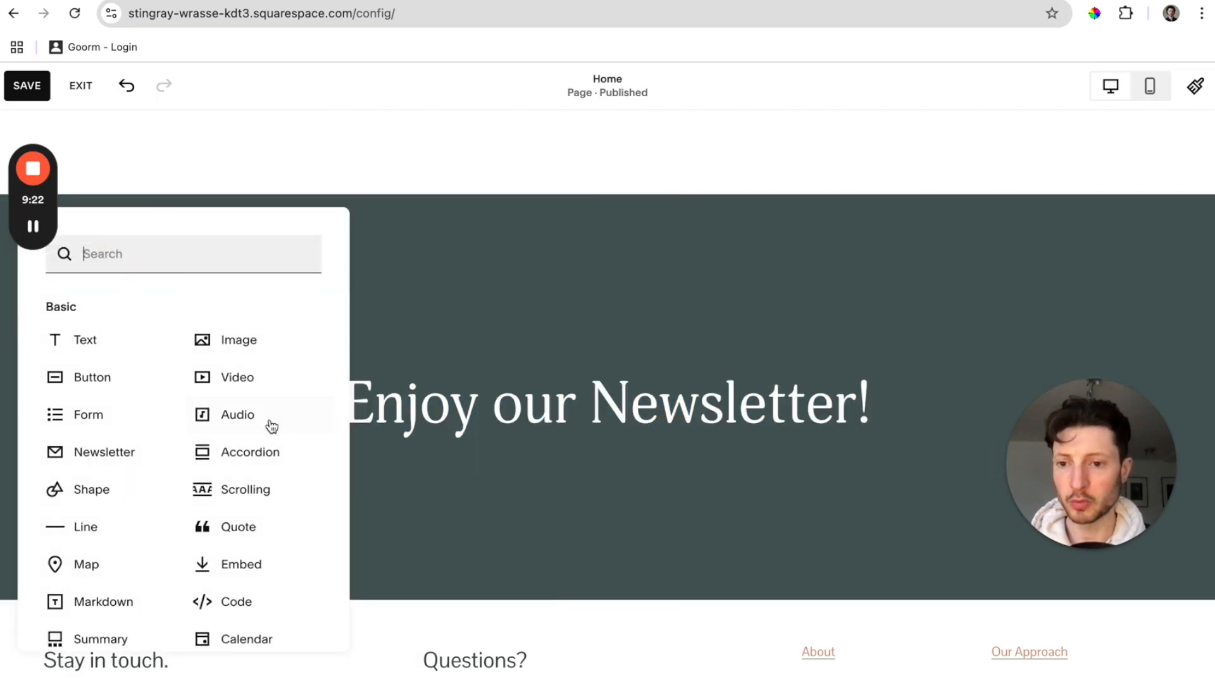
# Add a code block below the heading containing the pasted EcoSend form embed code.
pyautogui.click(249, 601)
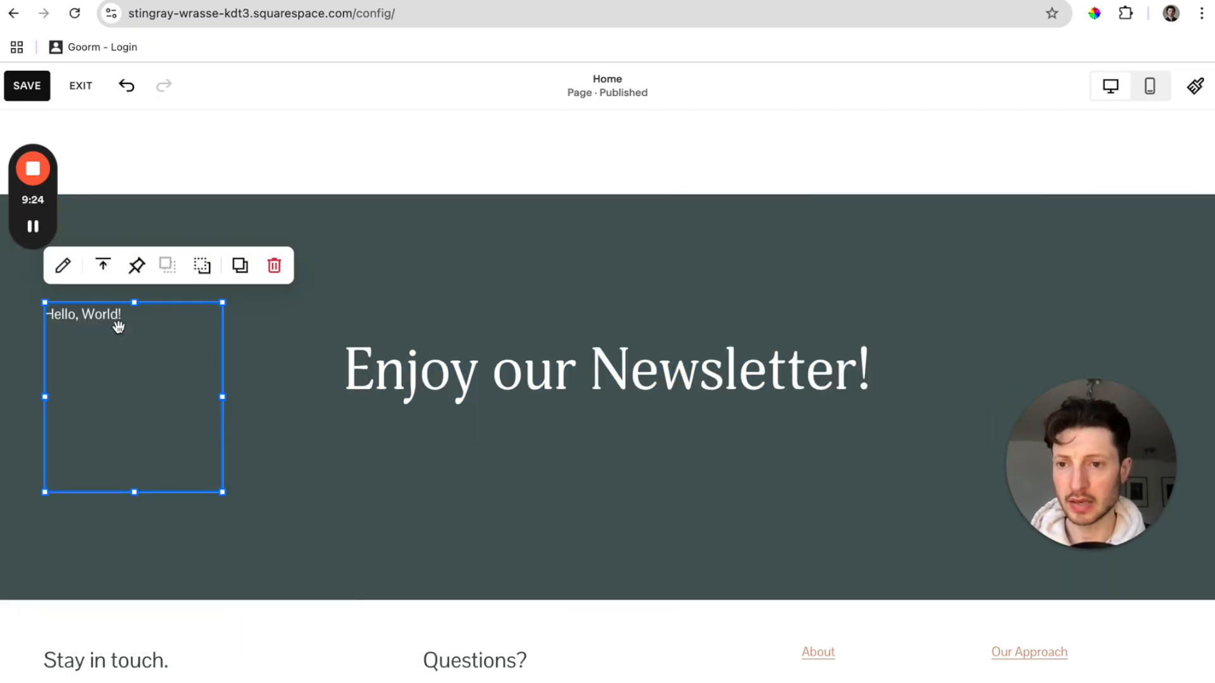
pyautogui.moveTo(118, 327); pyautogui.dragTo(600, 477)
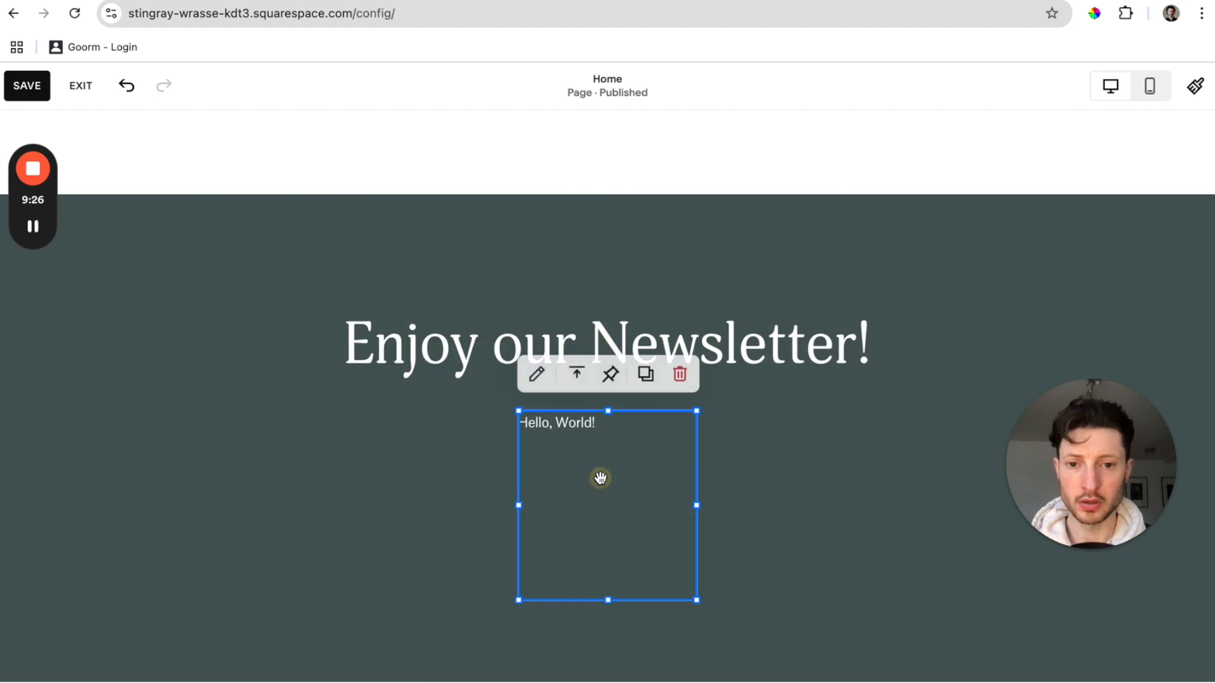
pyautogui.click(537, 373)
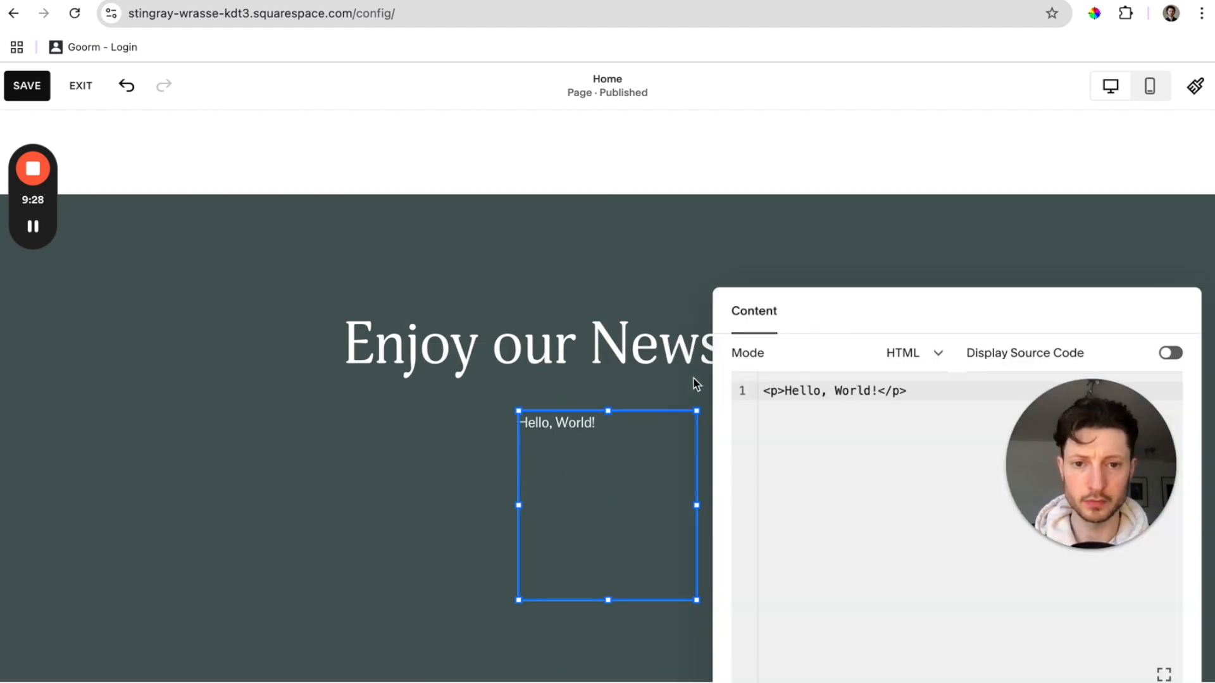
pyautogui.click(827, 386)
pyautogui.hotkey('ctrl', 'a')
pyautogui.hotkey('ctrl', 'v')
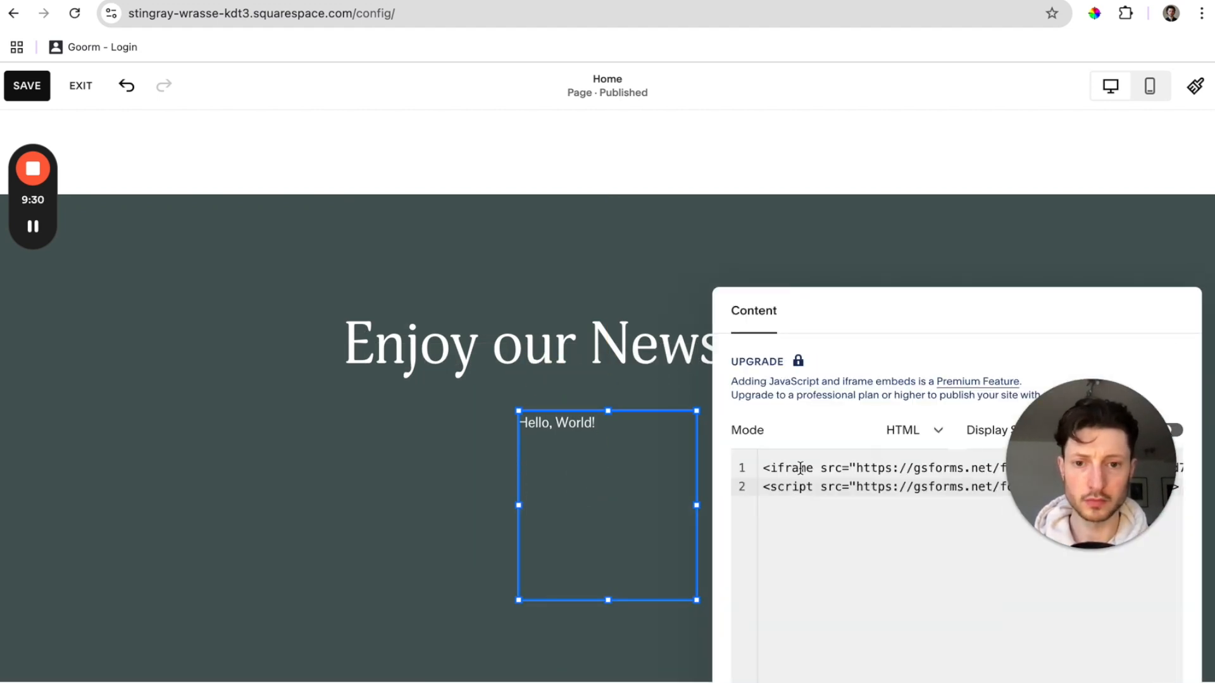
pyautogui.click(408, 510)
# Resize the embed block and shift it so the form sits centred.
pyautogui.scroll(-2, 436, 523)
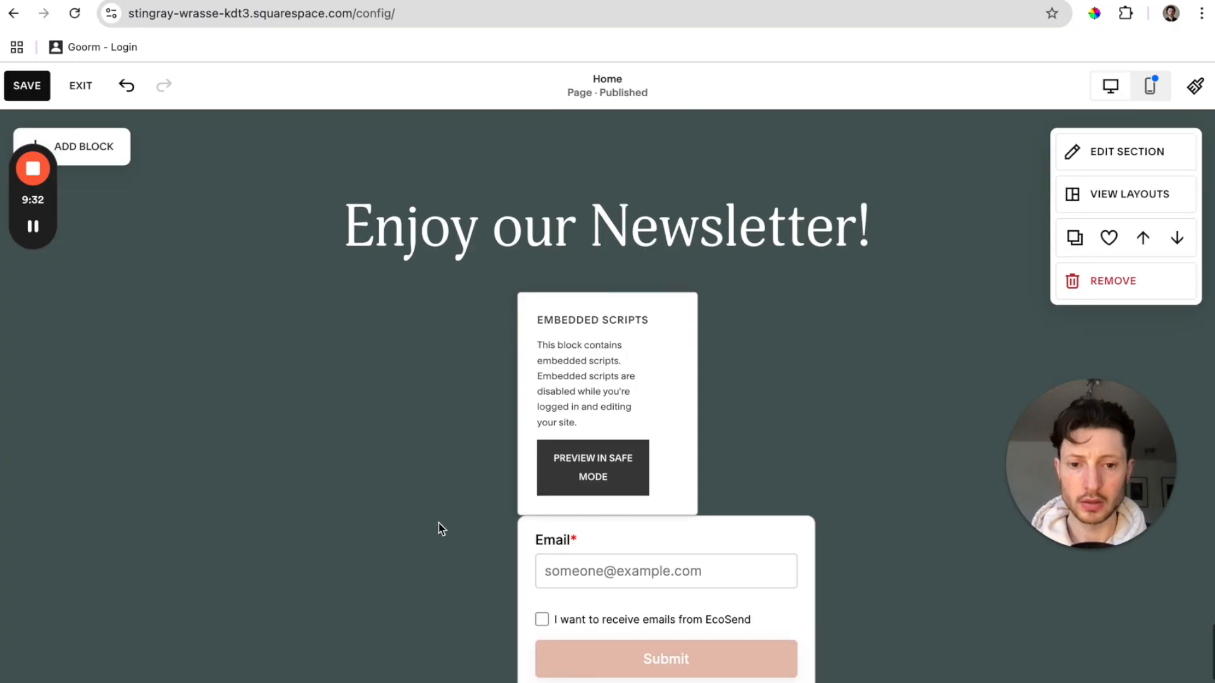
pyautogui.click(675, 550)
pyautogui.scroll(-1, 694, 498)
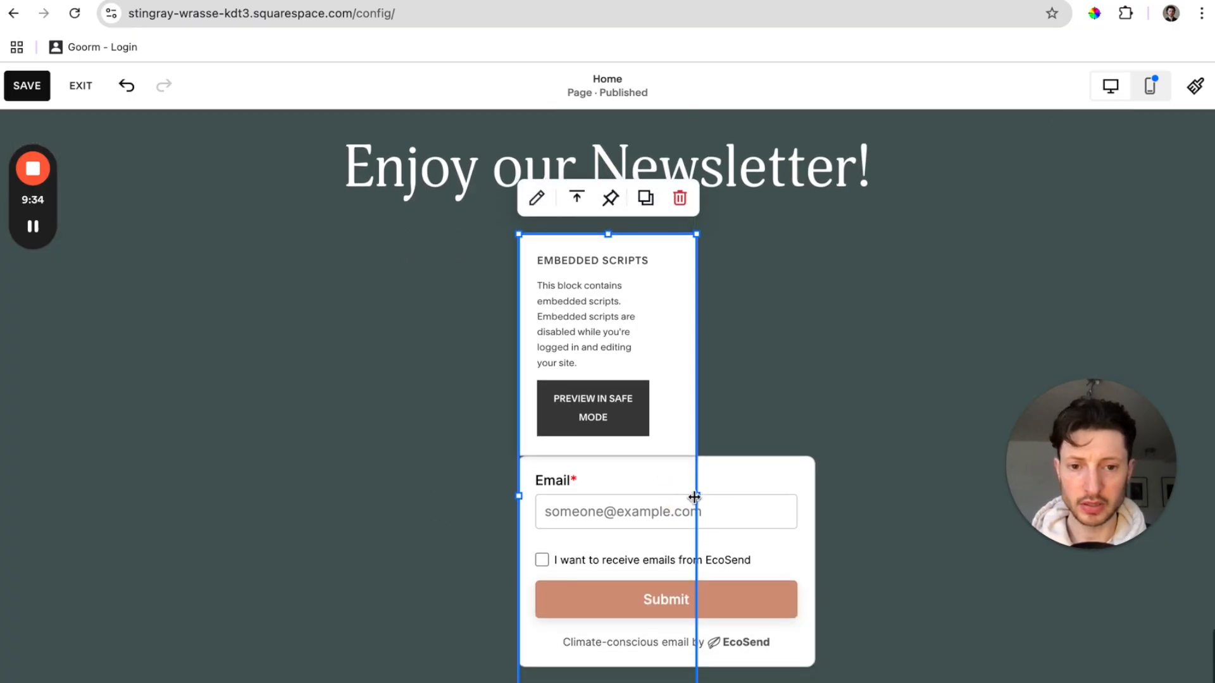
pyautogui.moveTo(694, 497); pyautogui.dragTo(886, 496)
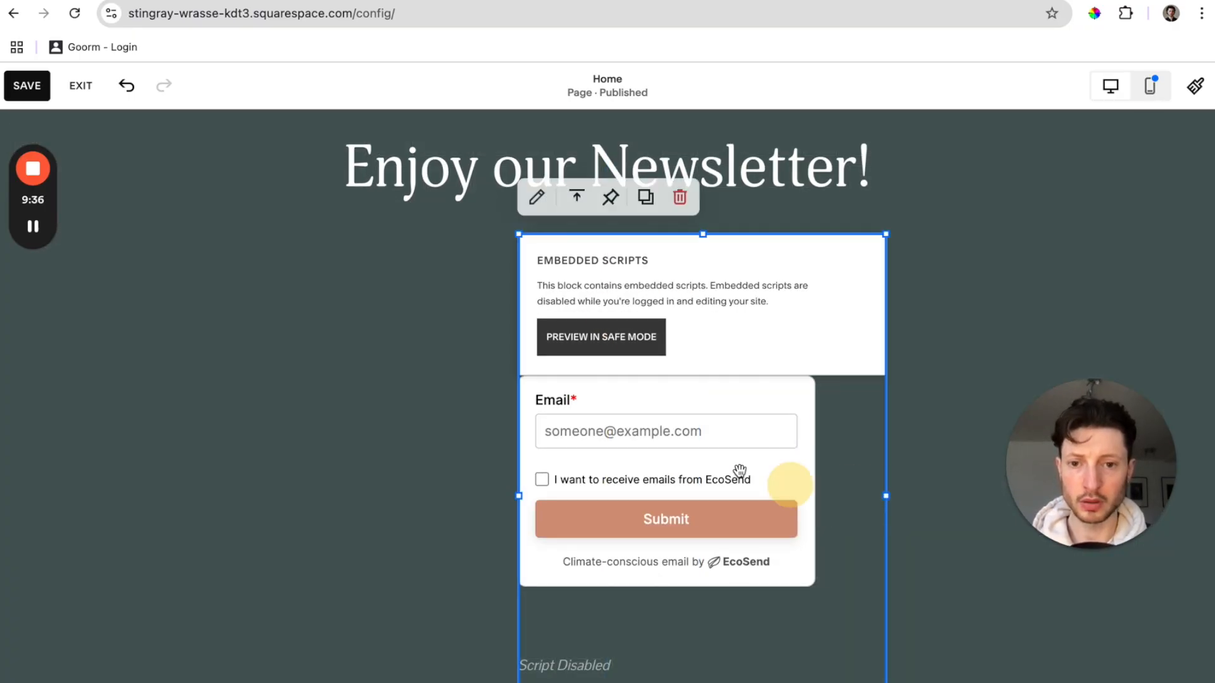
pyautogui.moveTo(520, 498); pyautogui.dragTo(378, 492)
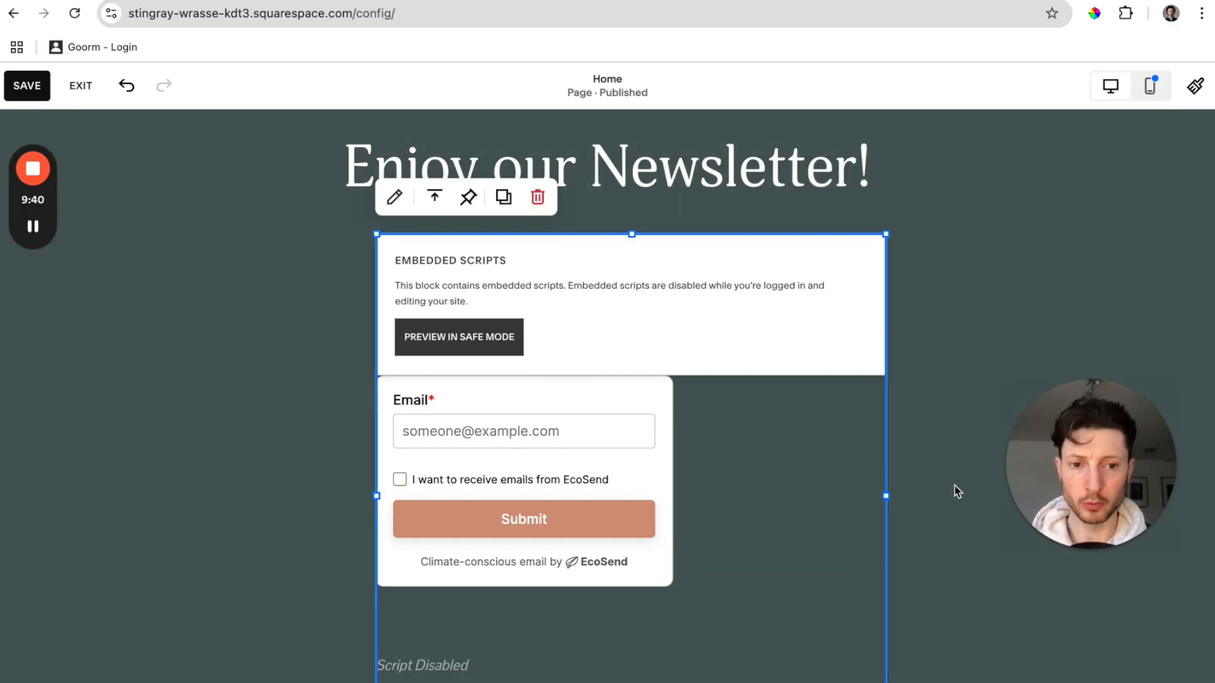
pyautogui.moveTo(883, 498); pyautogui.dragTo(695, 475)
pyautogui.moveTo(588, 418); pyautogui.dragTo(665, 425)
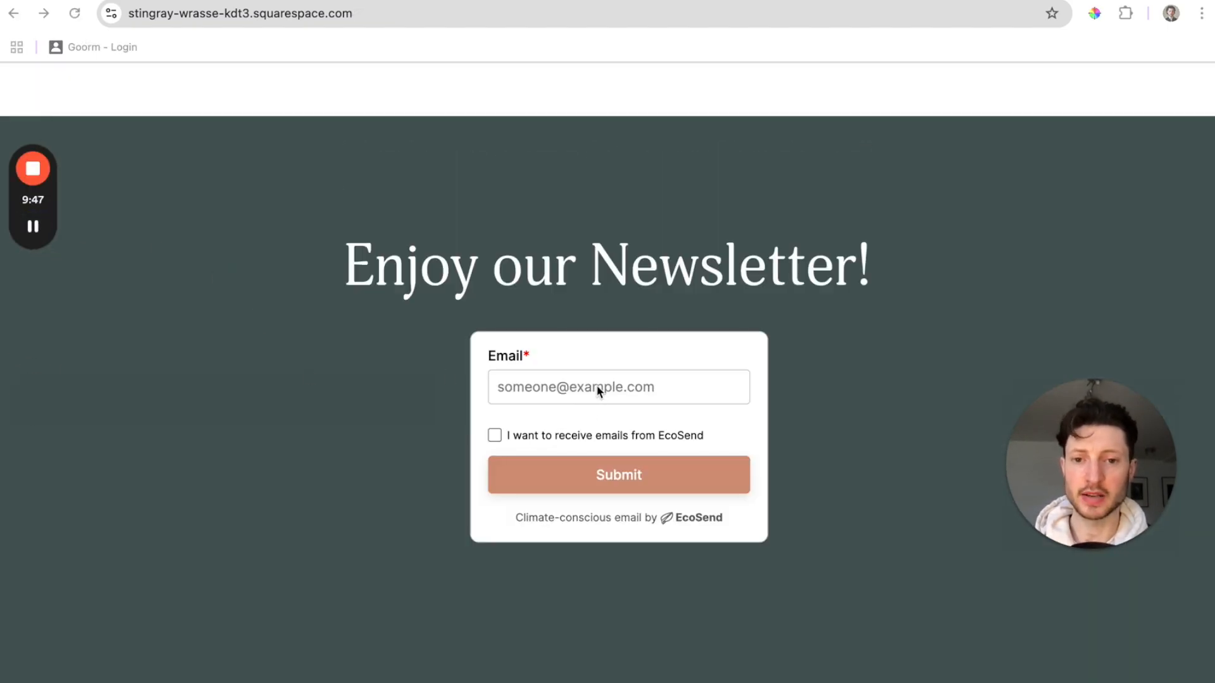
# Submit a test email address through the live form with the consent box ticked.
pyautogui.click(570, 384)
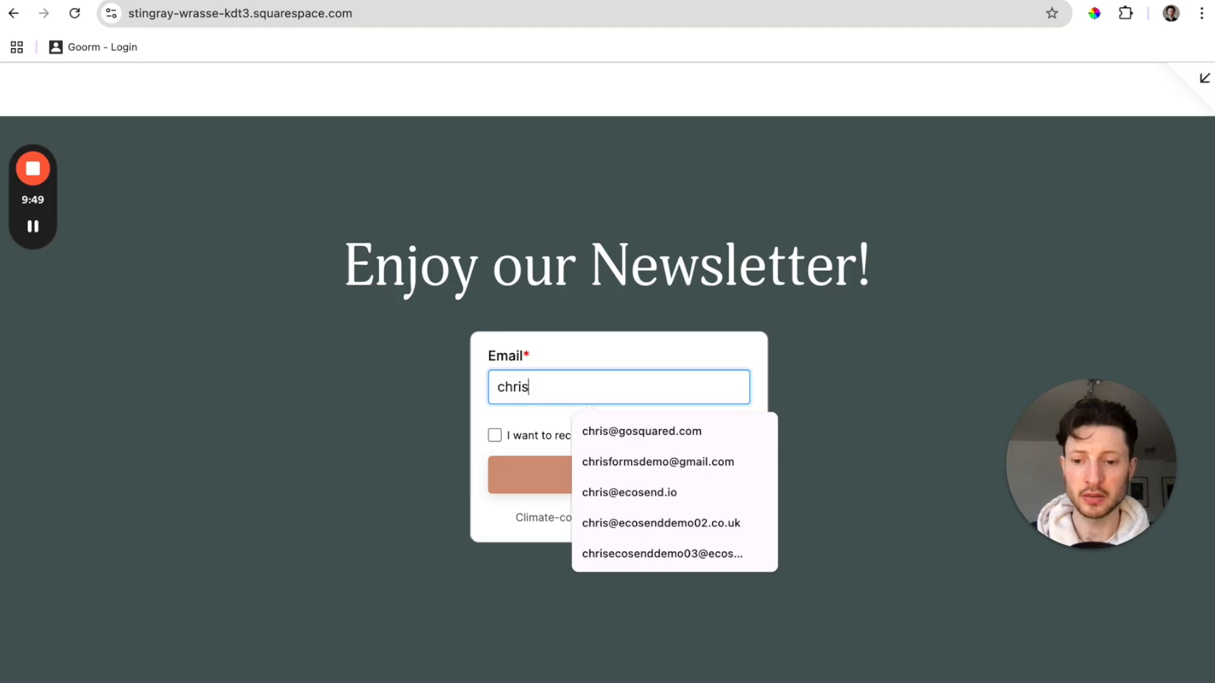
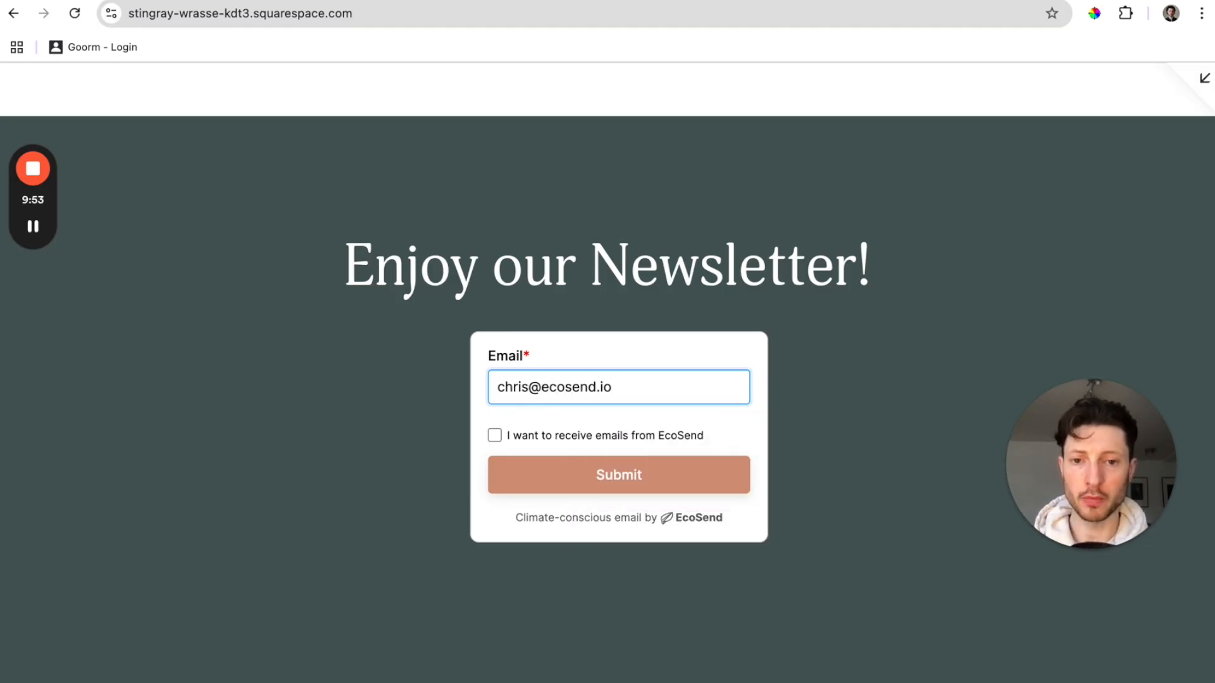
pyautogui.click(655, 481)
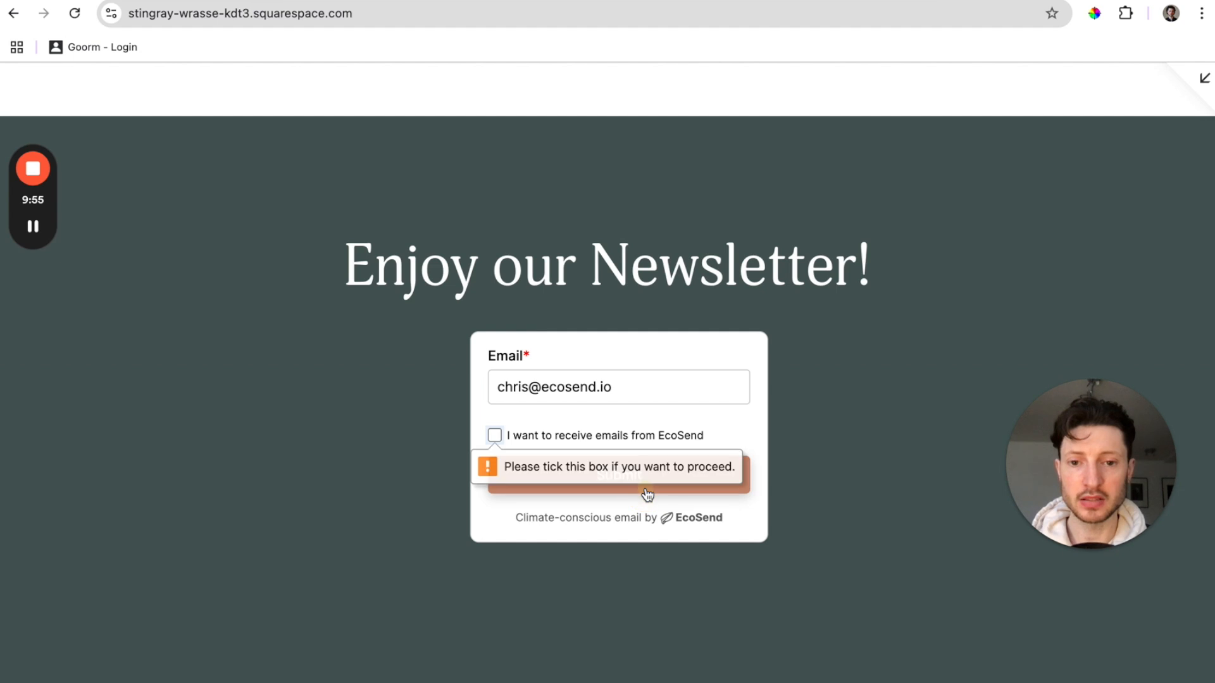
pyautogui.click(497, 434)
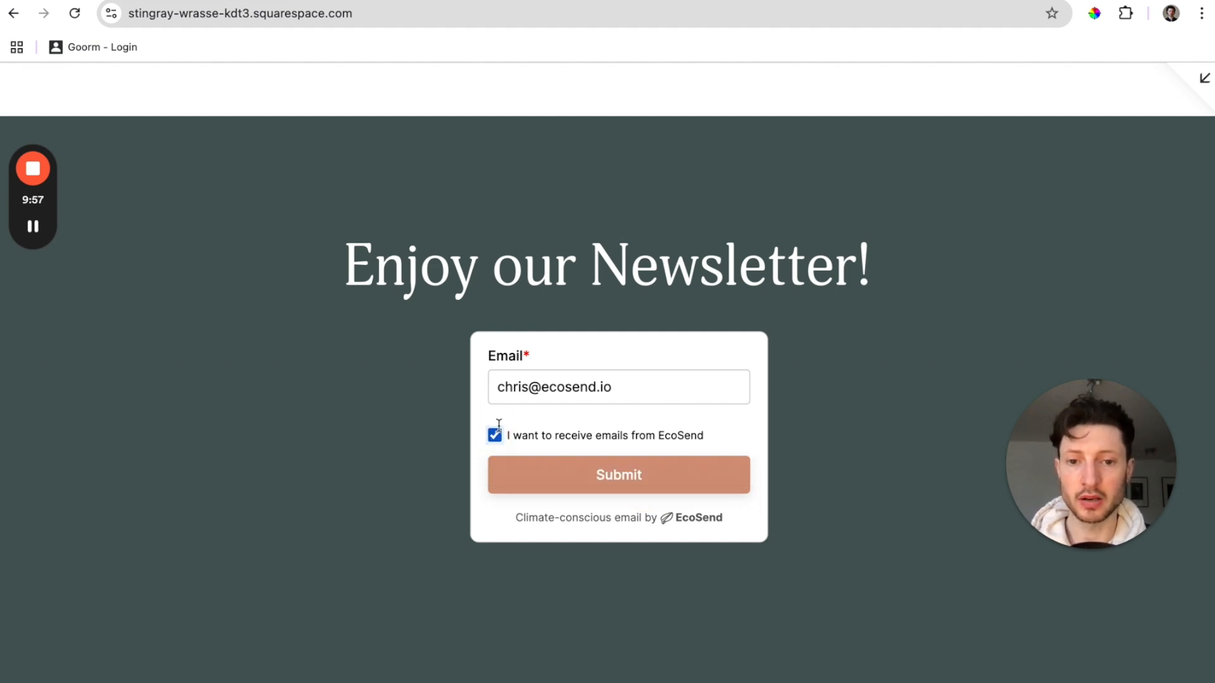
pyautogui.click(654, 471)
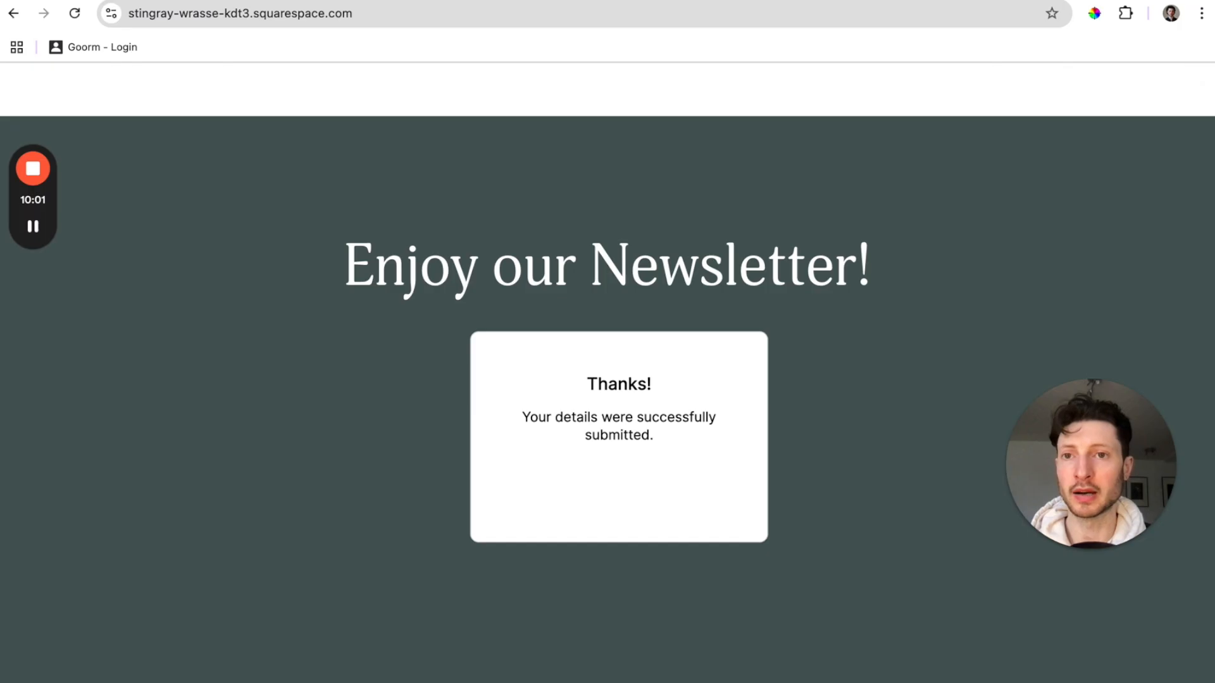
pyautogui.click(310, 1)
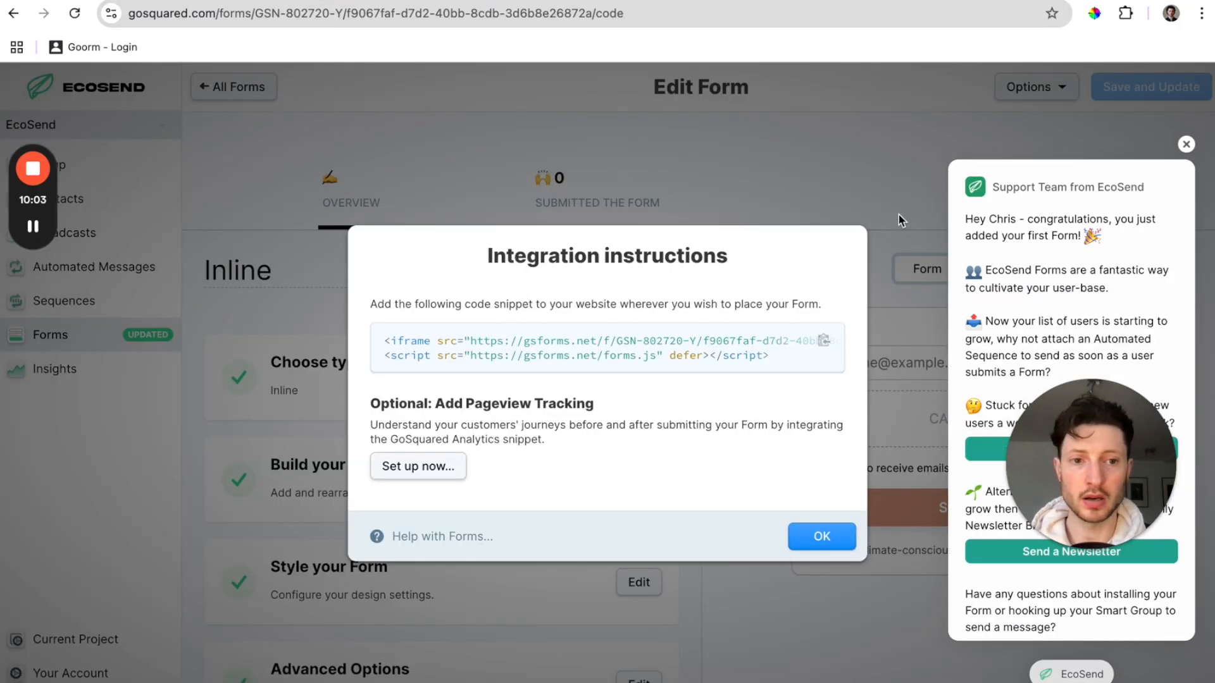
# Dismiss the popups and check the test signup in the Form: Inline contact group.
pyautogui.click(1185, 144)
pyautogui.click(820, 538)
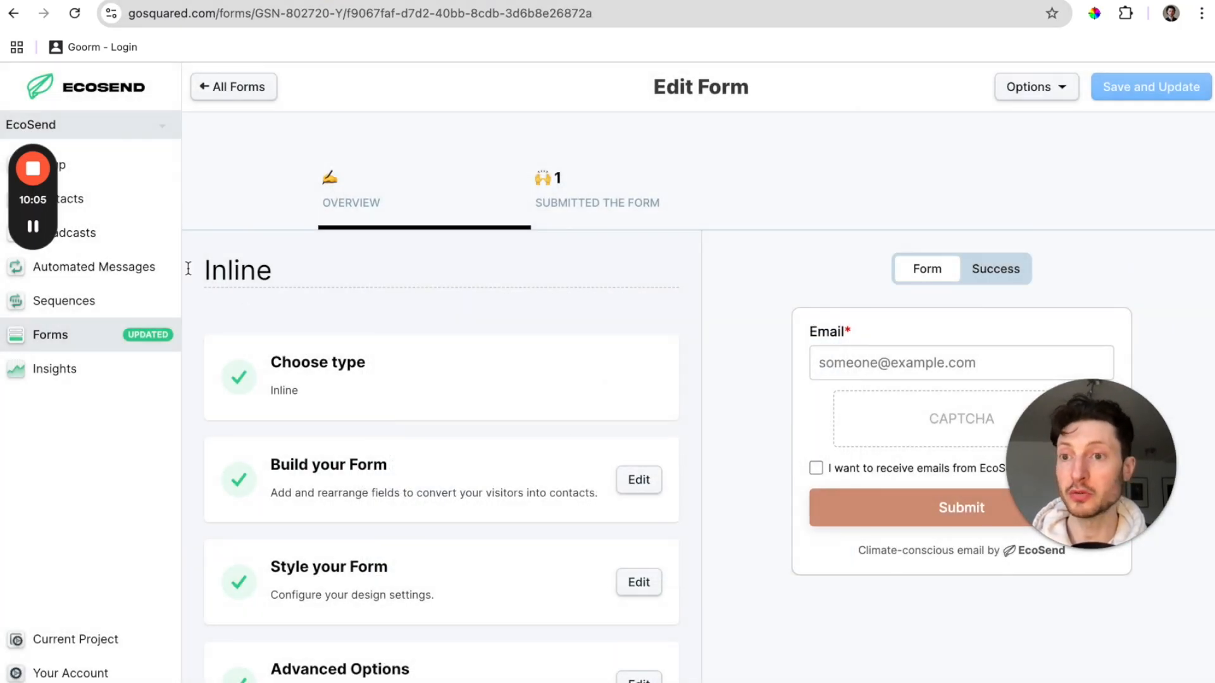
pyautogui.click(138, 201)
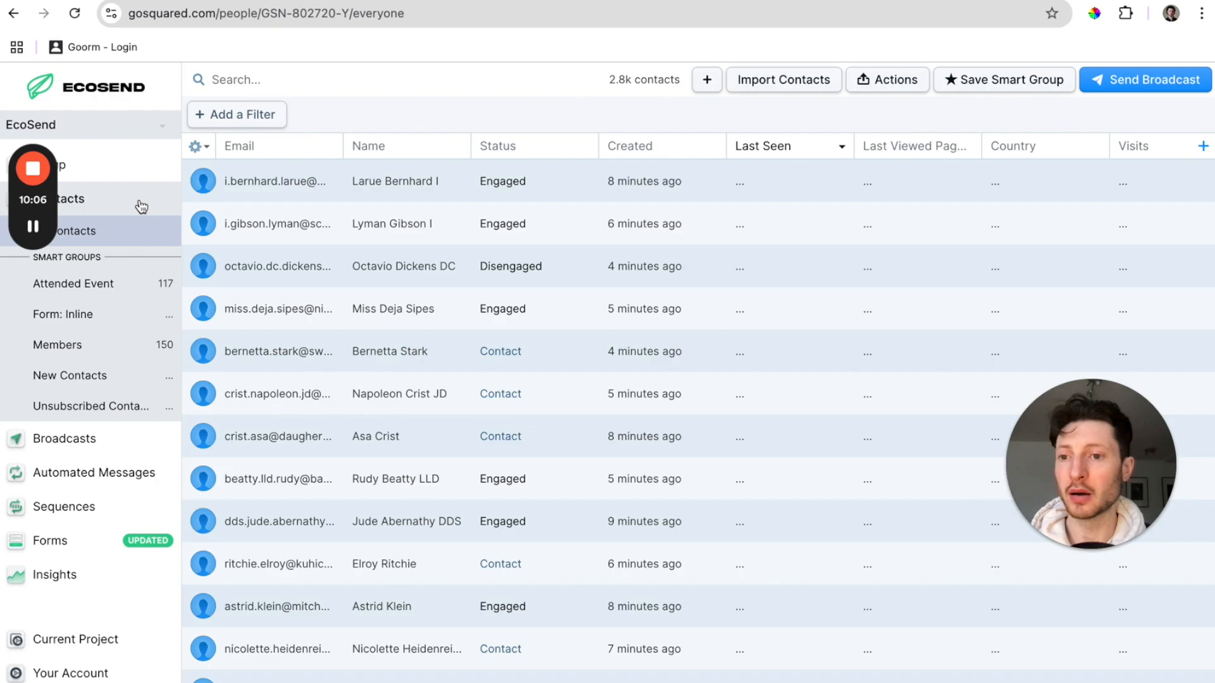
pyautogui.click(100, 315)
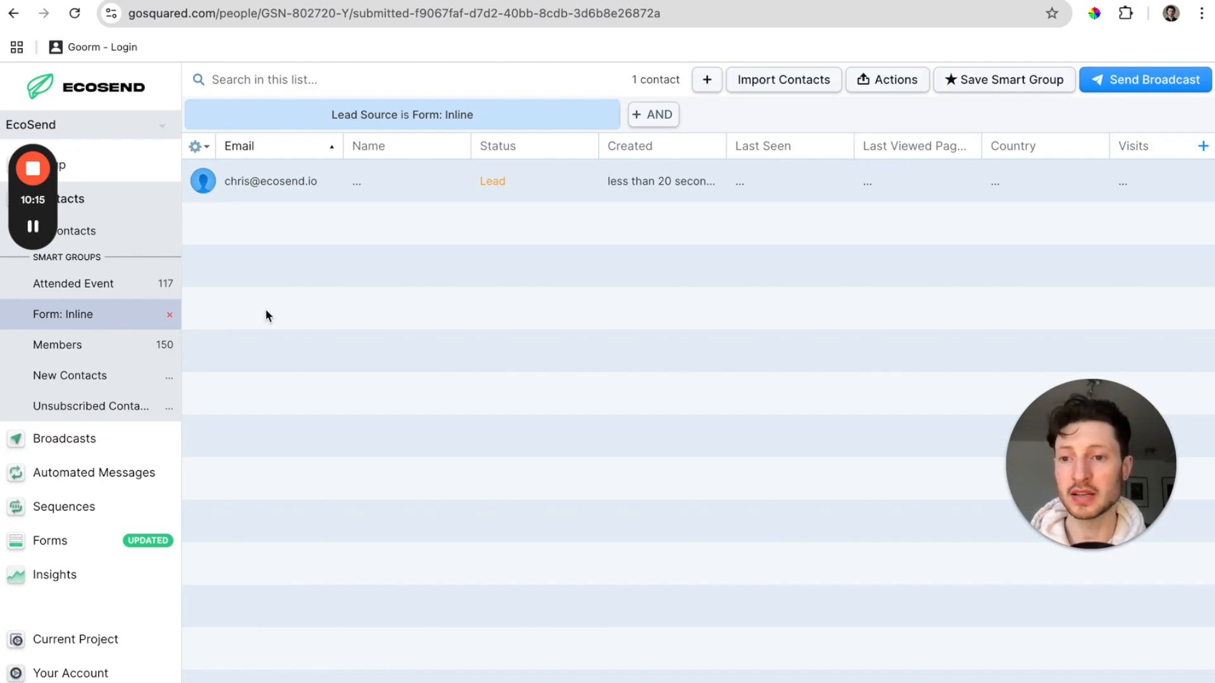
pyautogui.click(63, 441)
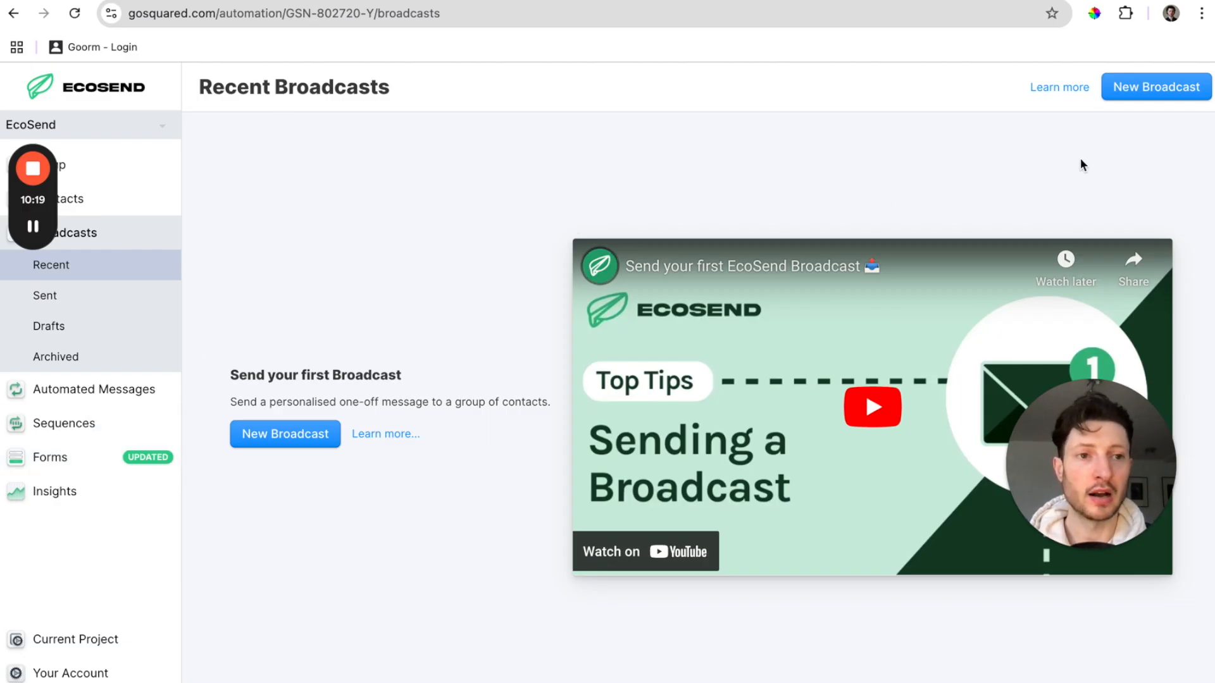
# Start a custom drag-and-drop broadcast using the Celebrate Earth Day newsletter template.
pyautogui.click(1138, 90)
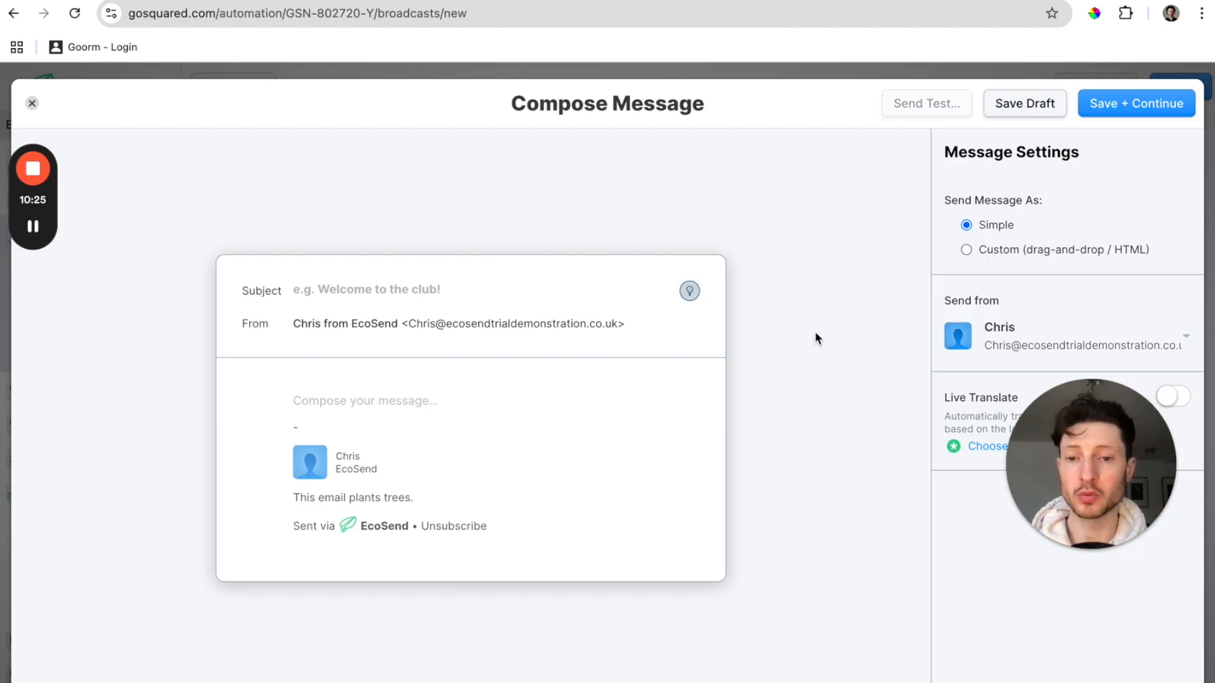
pyautogui.click(967, 249)
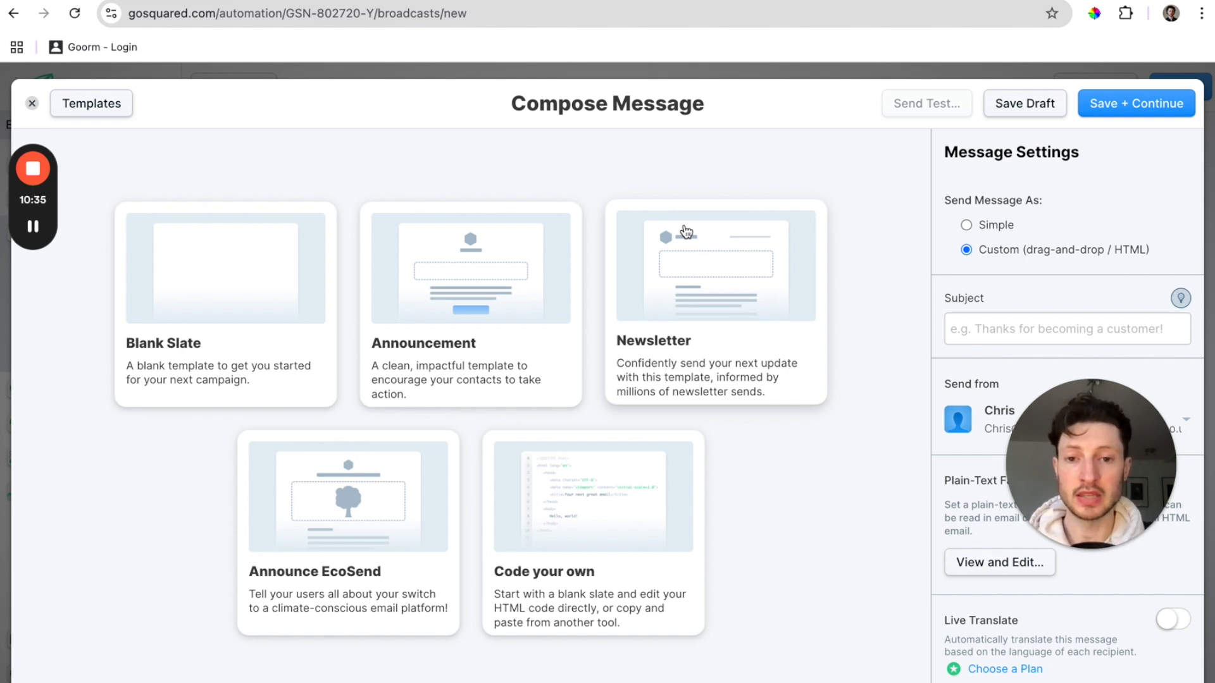
pyautogui.moveTo(1096, 423); pyautogui.dragTo(123, 455)
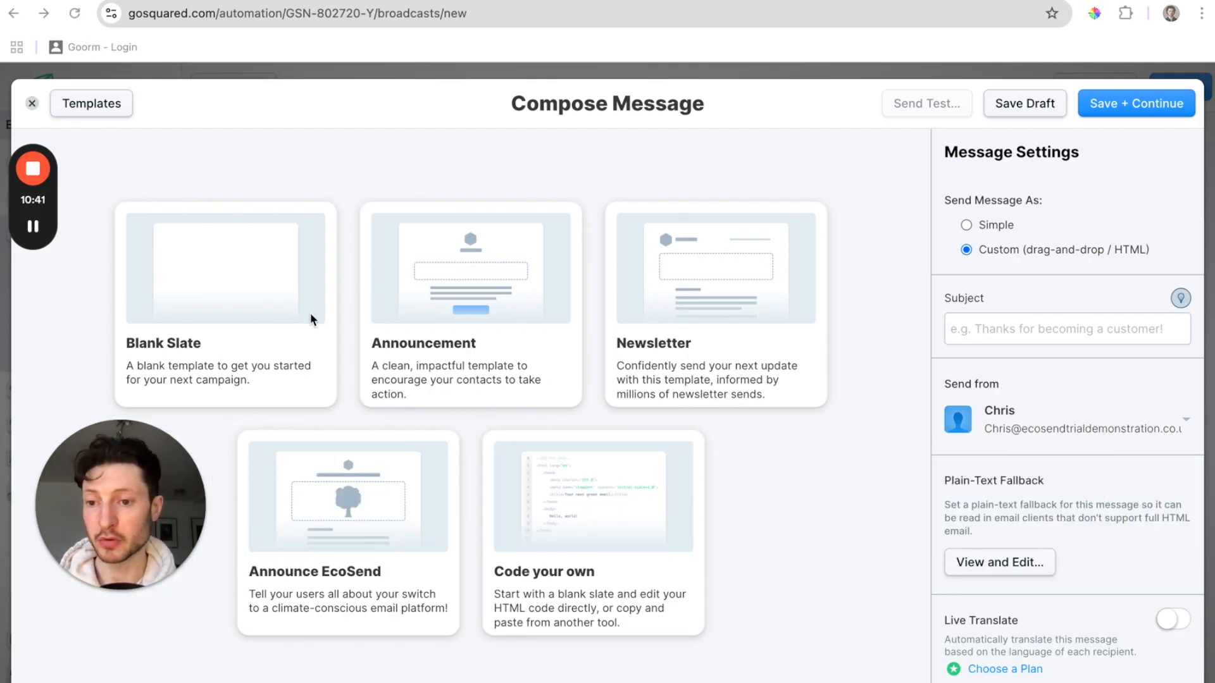
pyautogui.click(241, 245)
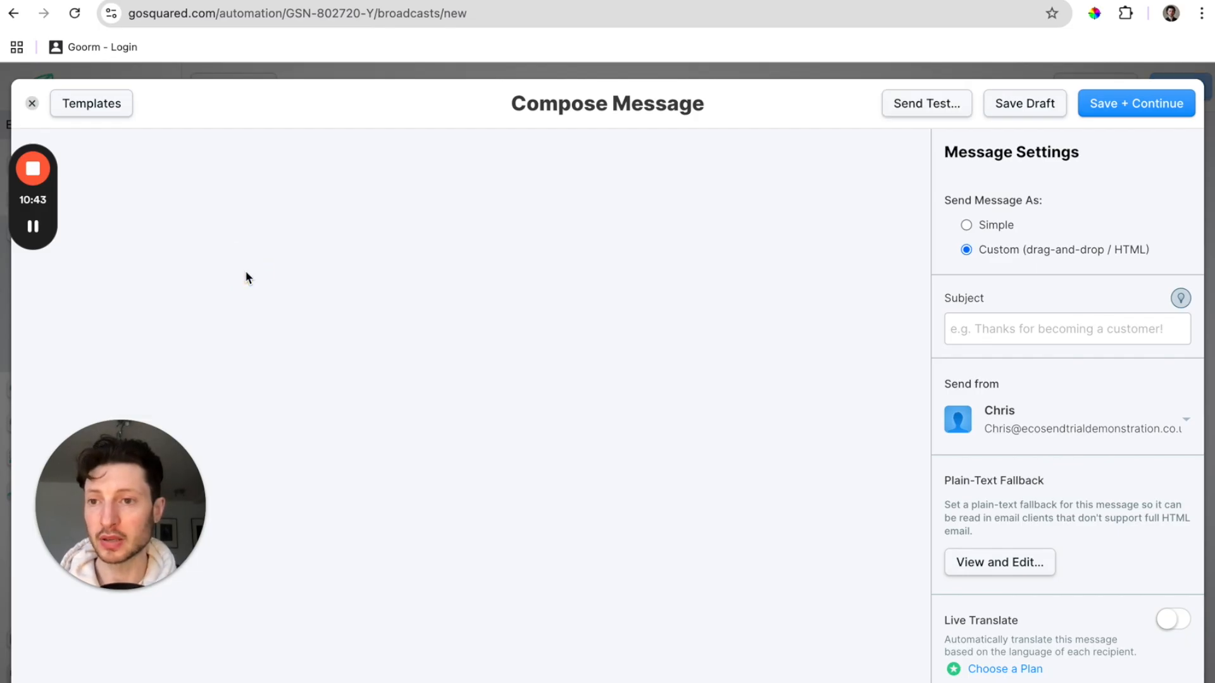
# Select the green 'Earth Day Every Day' row and begin saving it as a reusable block.
pyautogui.moveTo(33, 229)
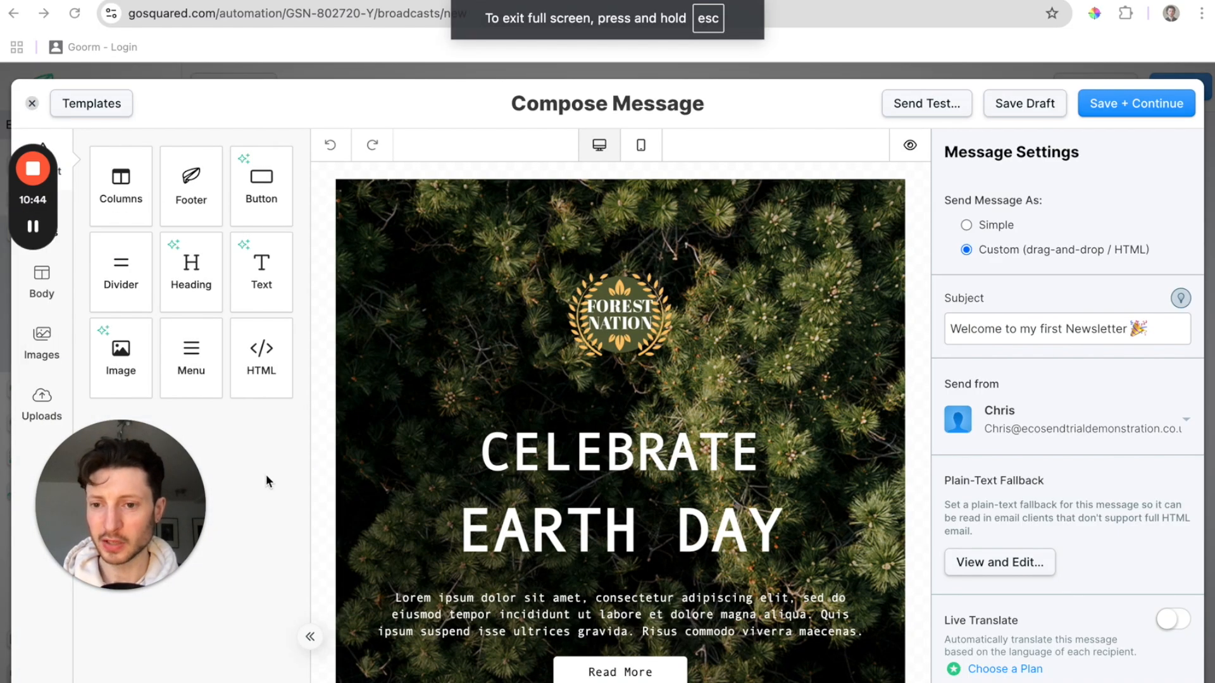
pyautogui.click(266, 477)
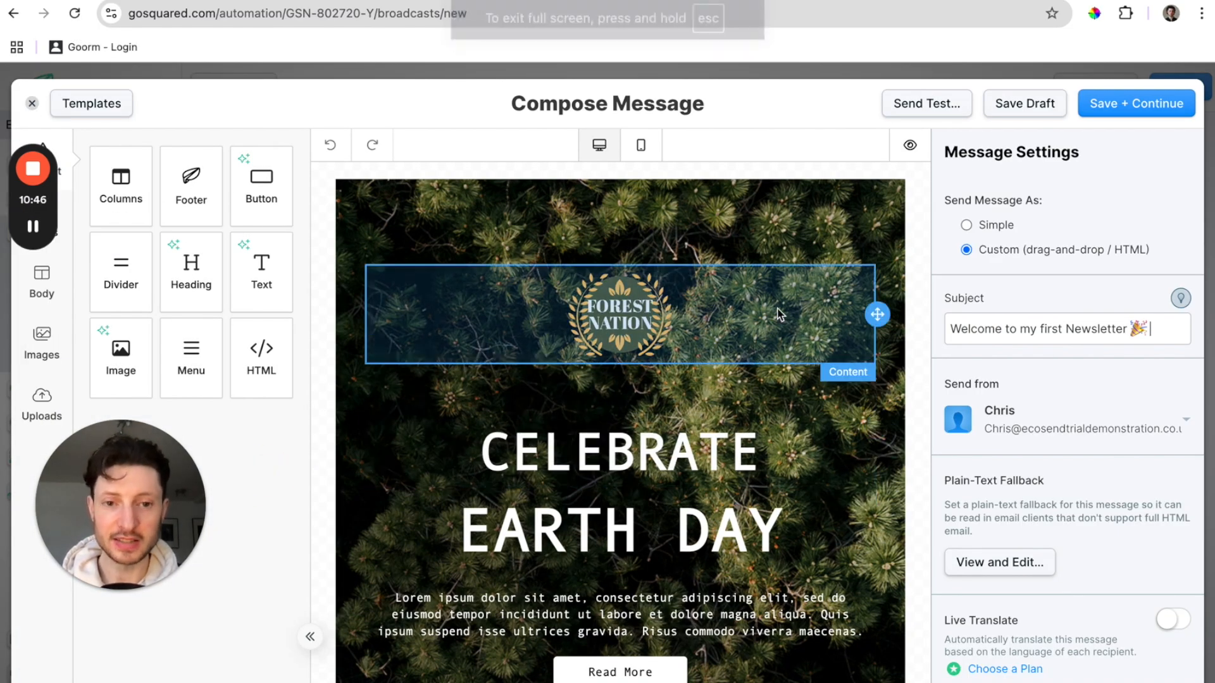
pyautogui.scroll(-4, 784, 313)
pyautogui.scroll(-8, 779, 313)
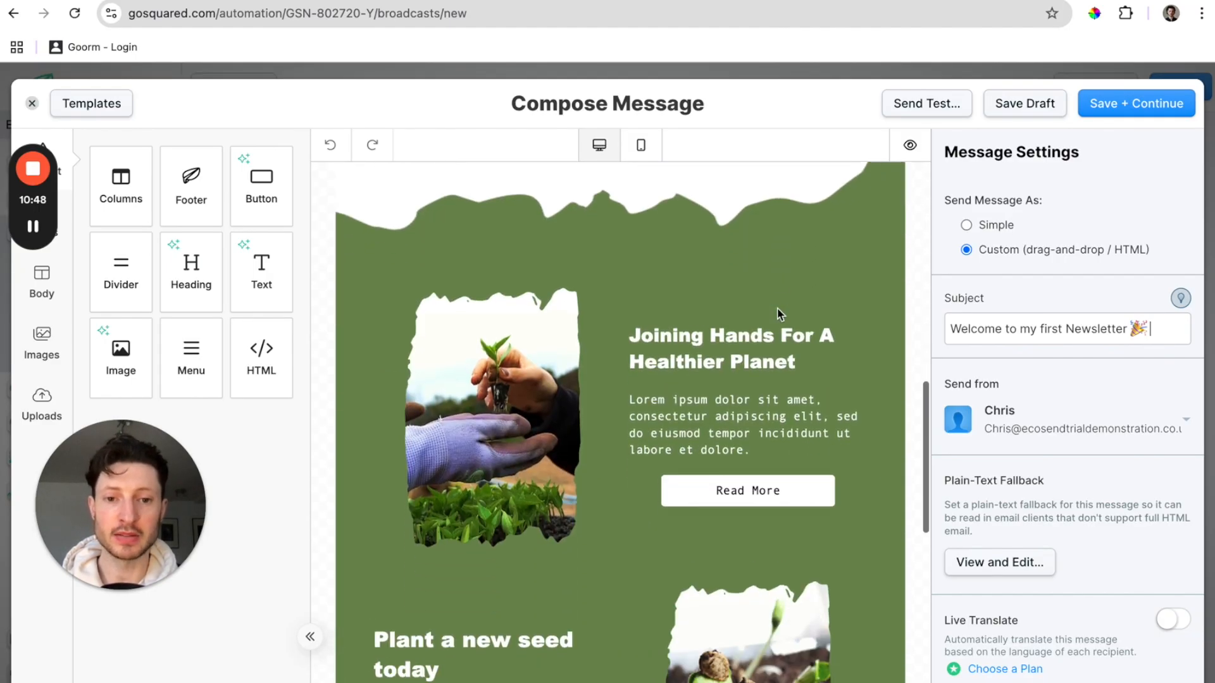
pyautogui.scroll(-3, 777, 308)
pyautogui.click(827, 306)
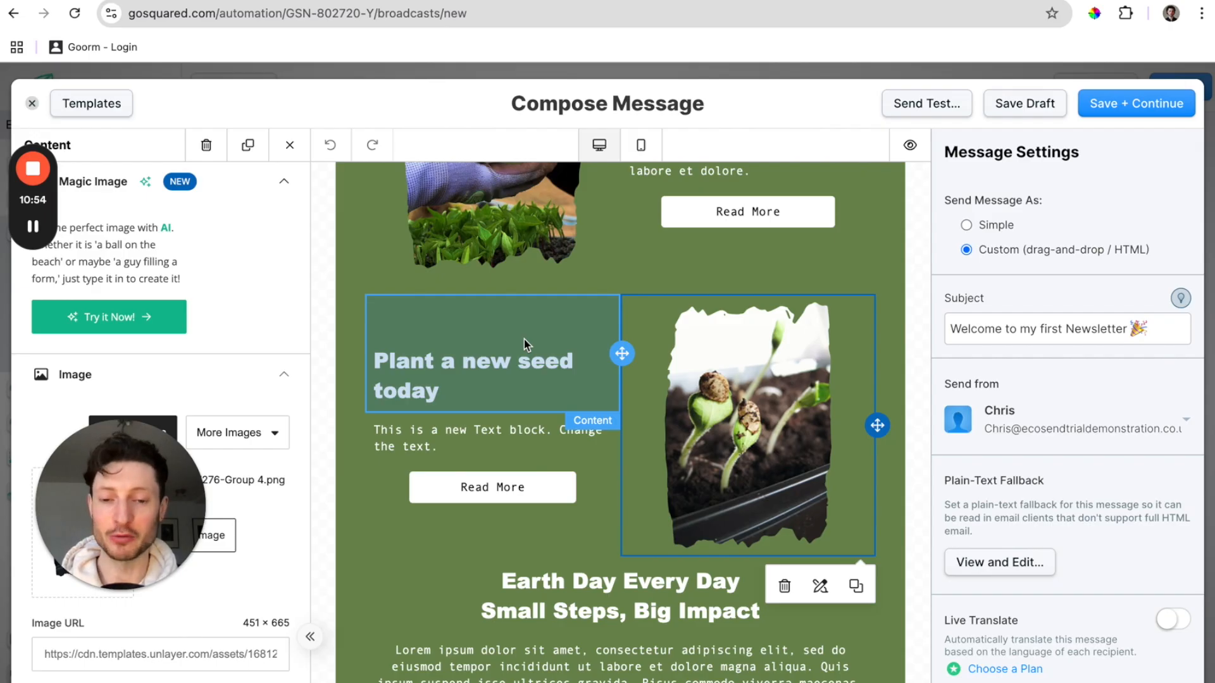
pyautogui.scroll(-5, 524, 339)
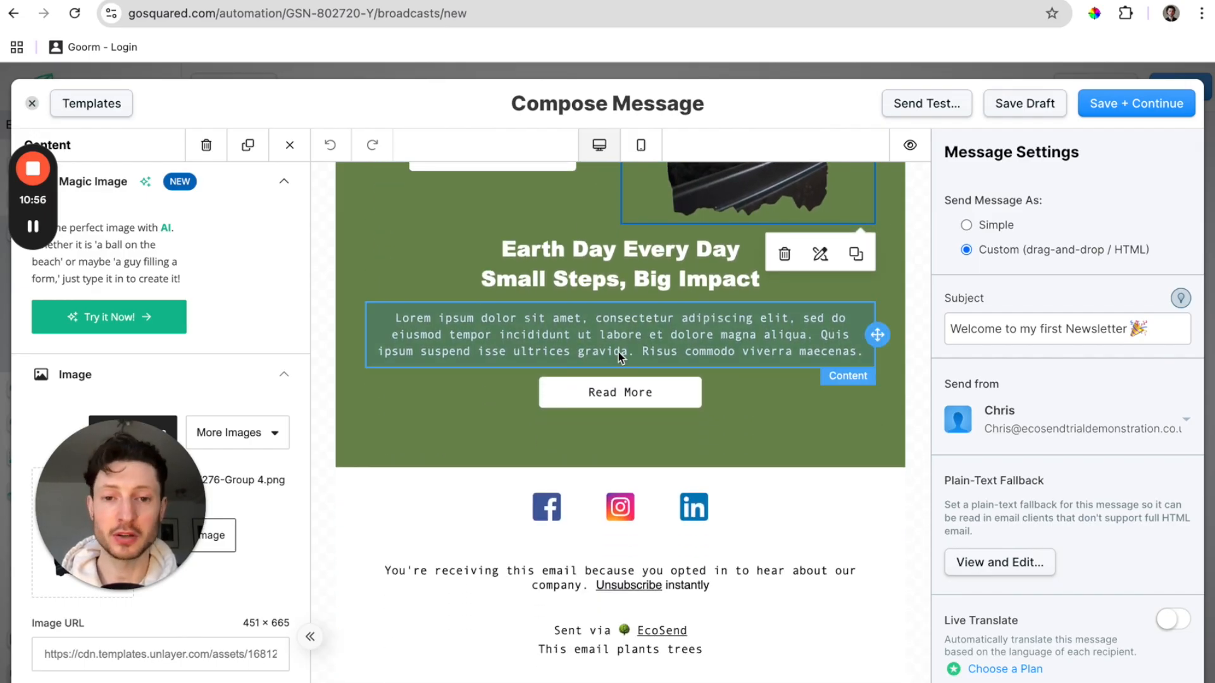
pyautogui.click(633, 342)
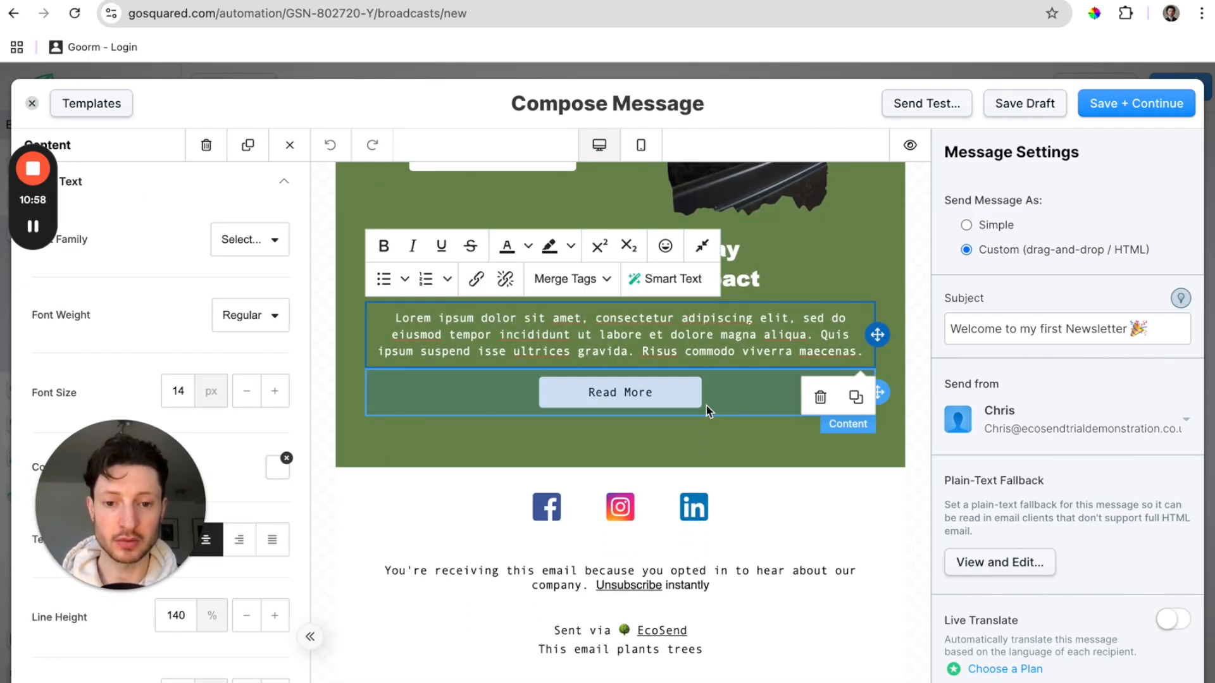
pyautogui.click(914, 381)
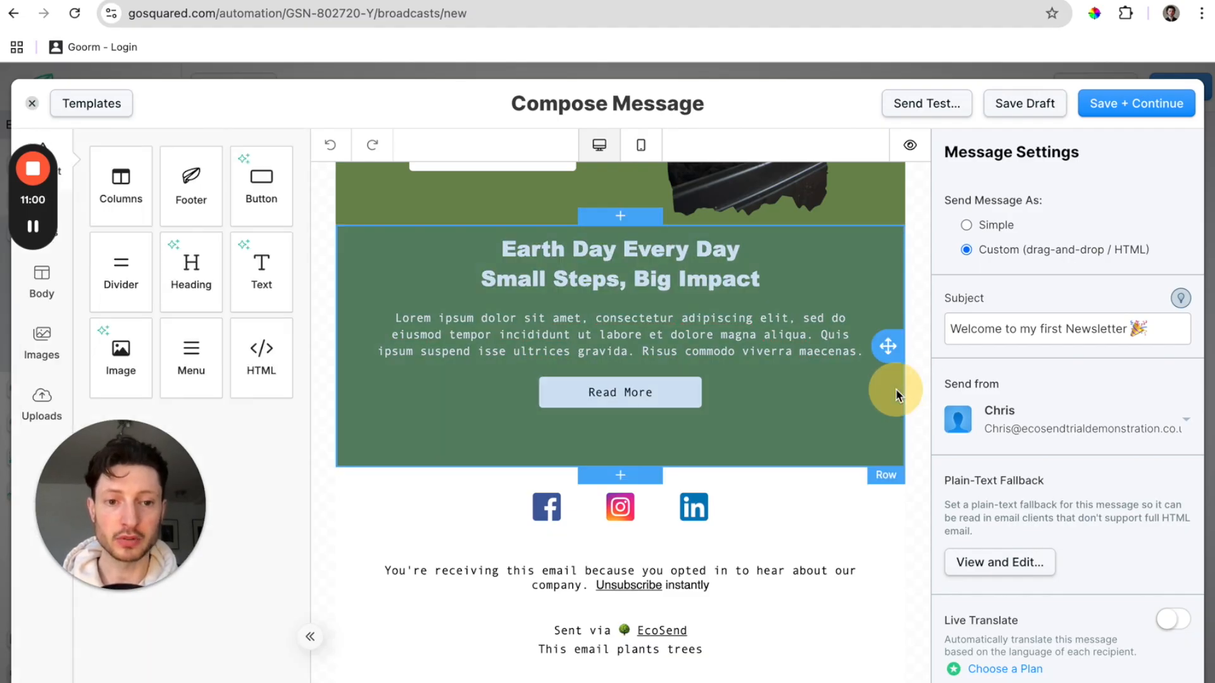
pyautogui.click(895, 391)
pyautogui.click(885, 497)
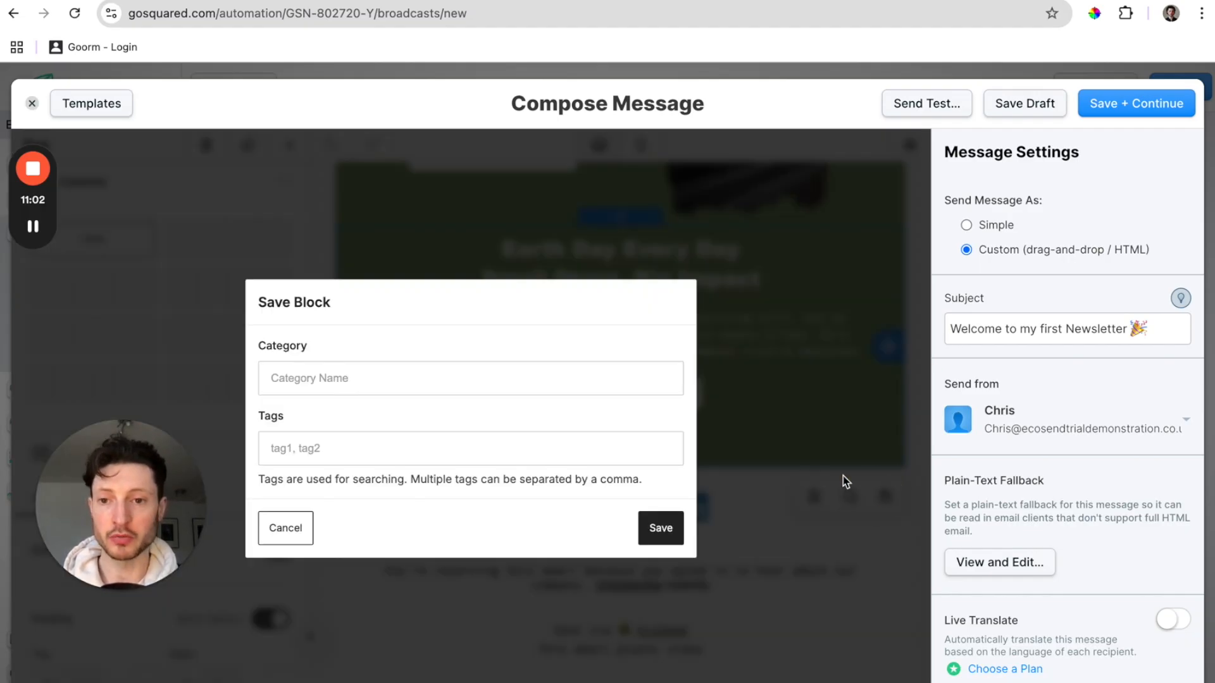
# Save the row under category 'Block A', drop it into the email, and finish the message.
pyautogui.click(552, 380)
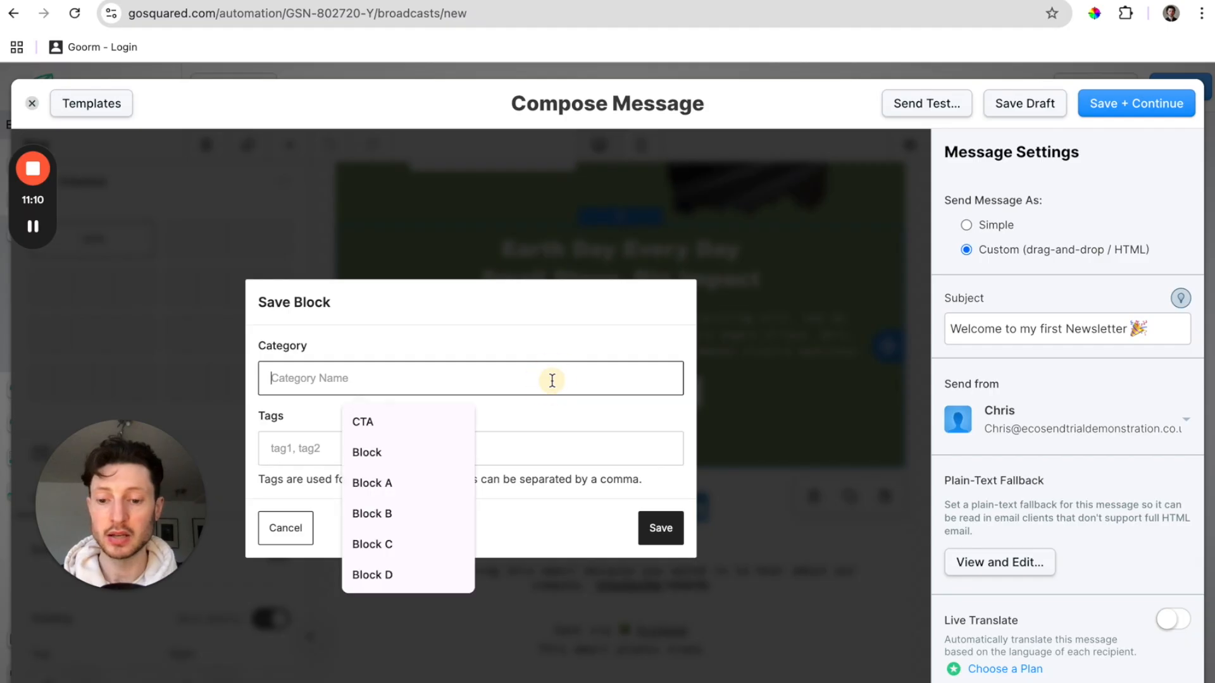
pyautogui.write('Block A')
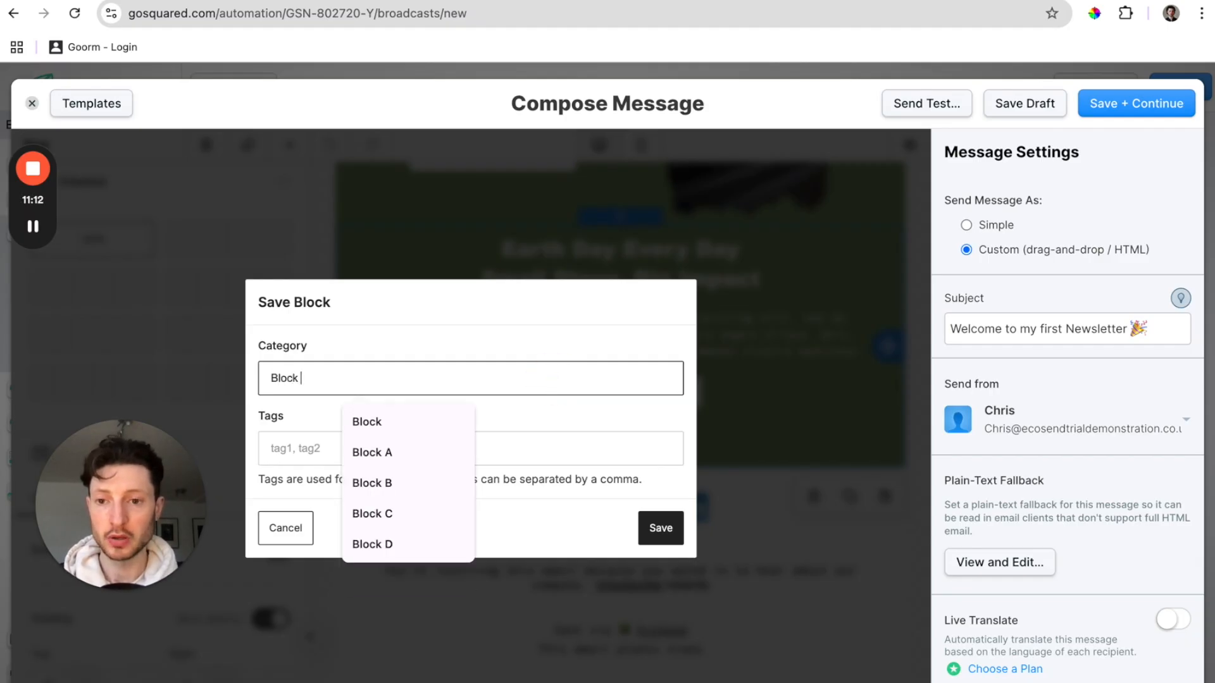
pyautogui.click(658, 528)
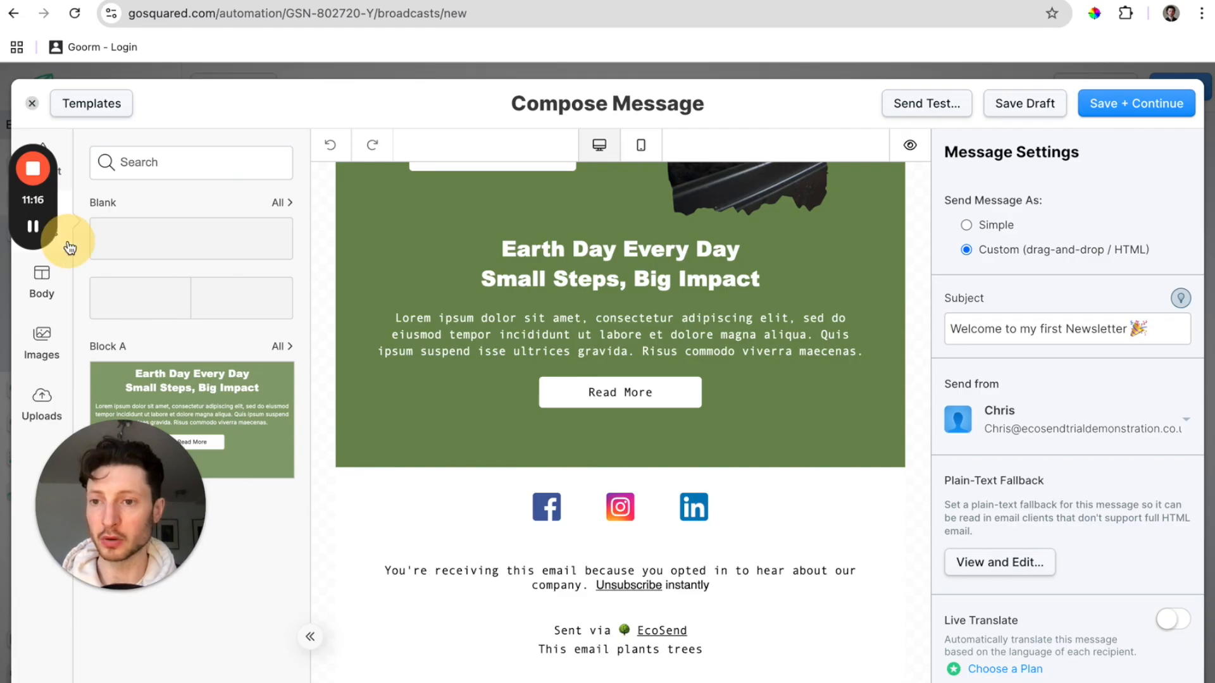
pyautogui.moveTo(242, 409)
pyautogui.moveTo(242, 410); pyautogui.dragTo(224, 393)
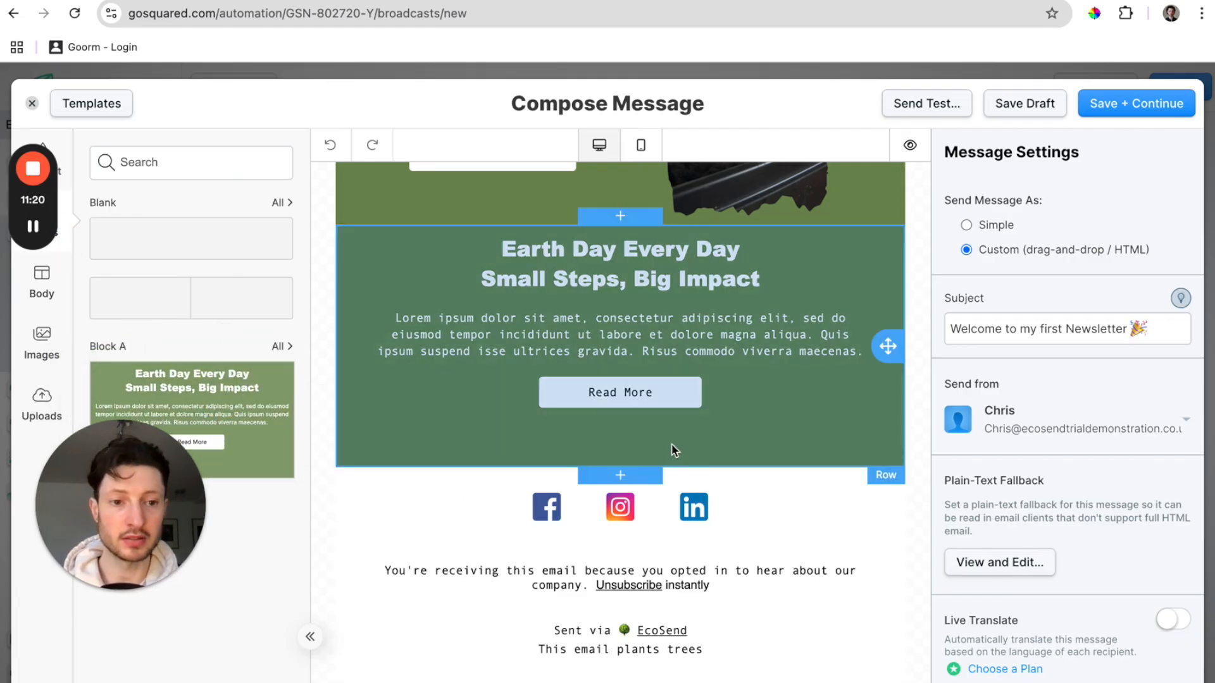
pyautogui.scroll(10, 728, 446)
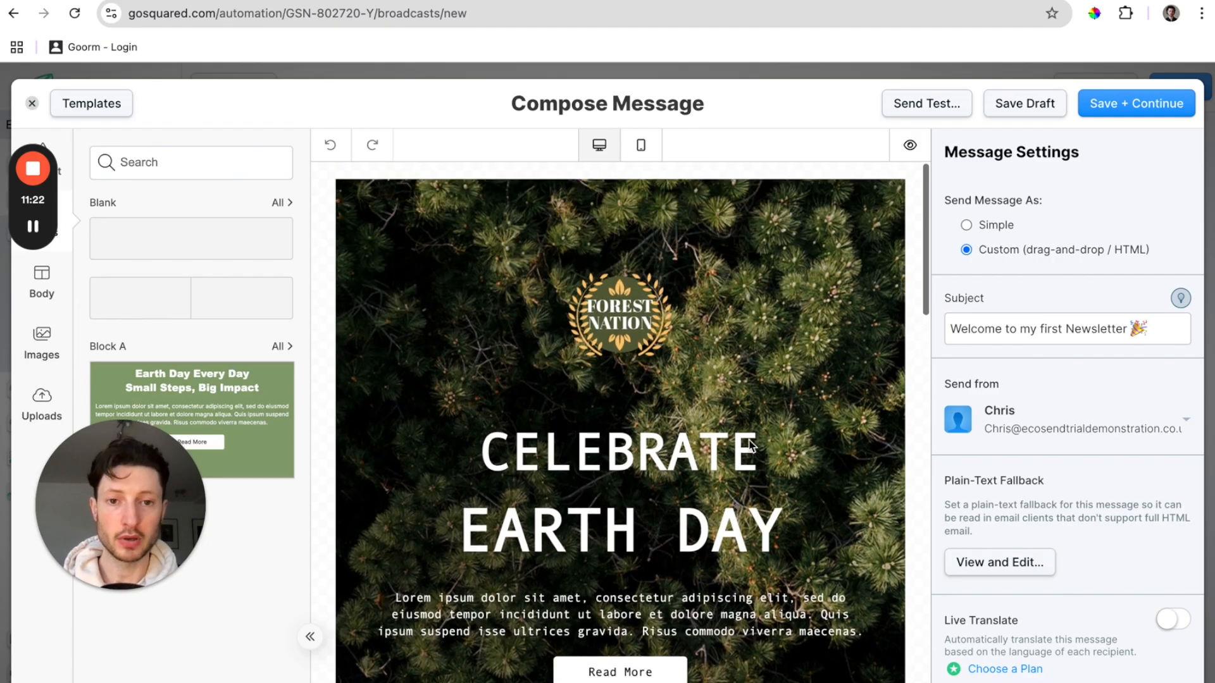
pyautogui.click(1112, 101)
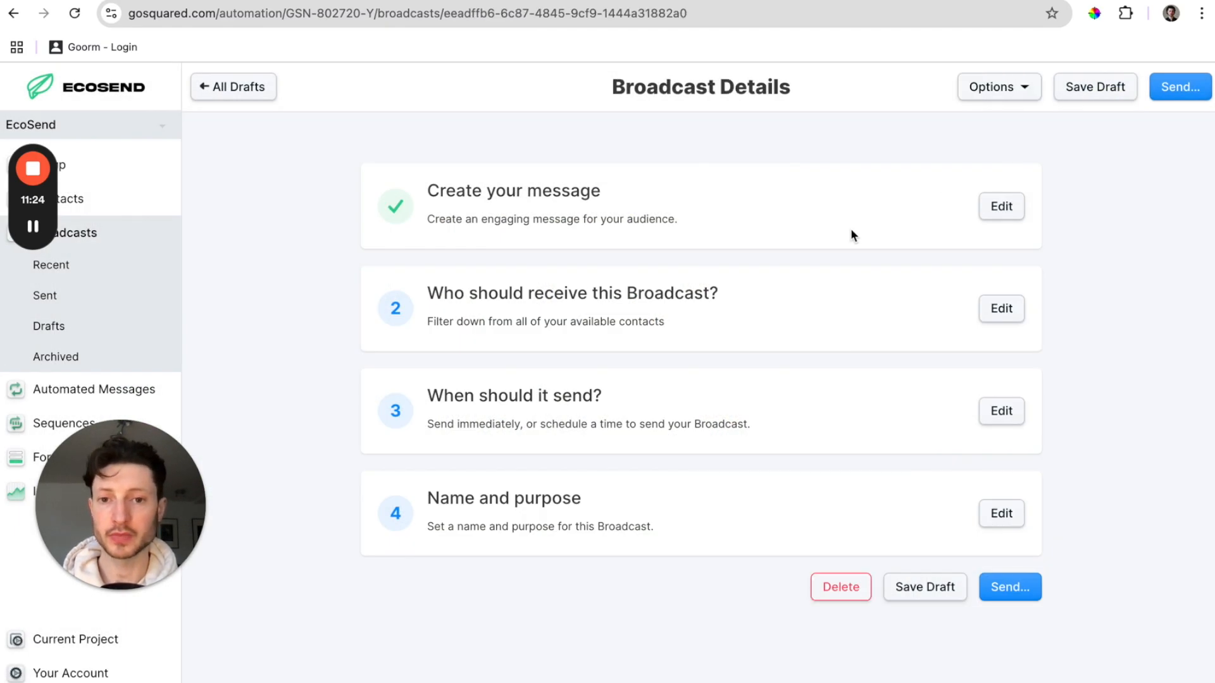
# Limit the broadcast's recipients to the Members smart group of 150 contacts.
pyautogui.click(1009, 317)
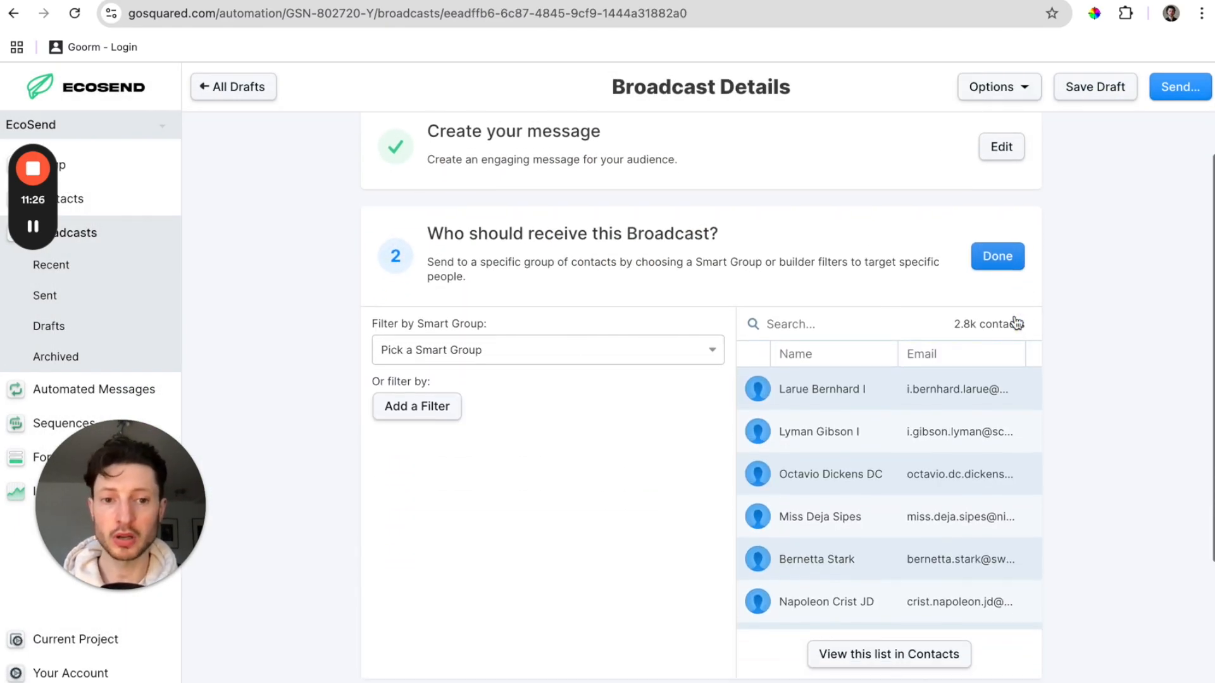
pyautogui.click(664, 348)
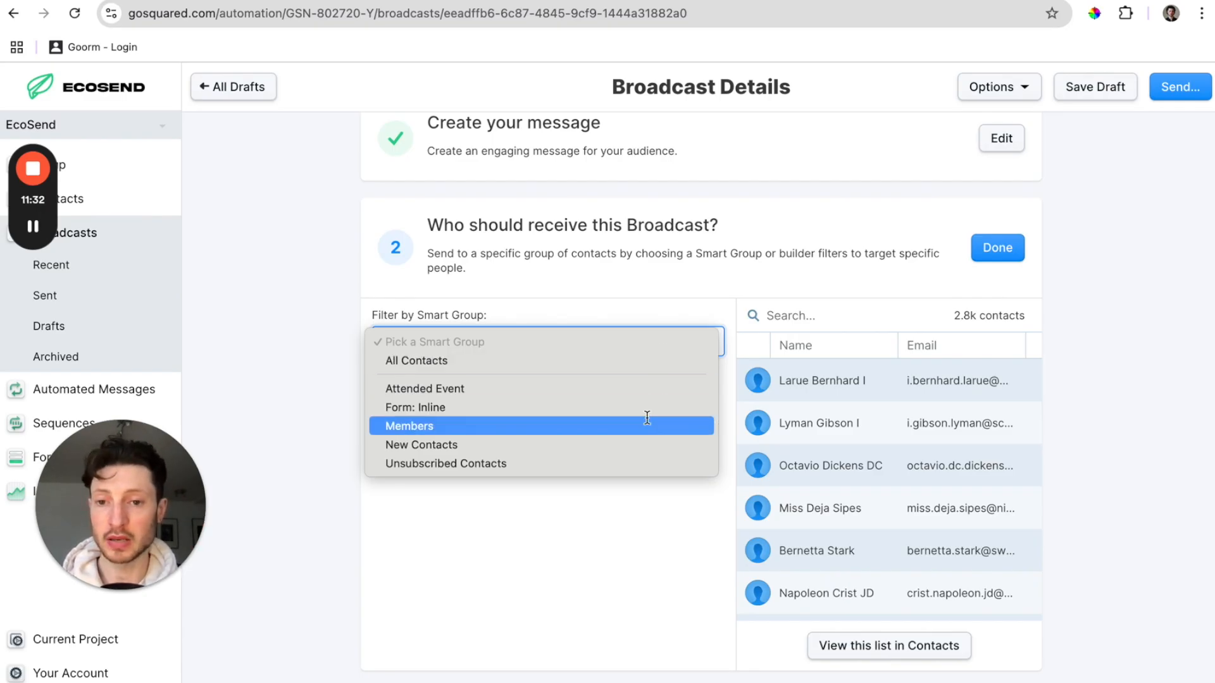
pyautogui.click(645, 425)
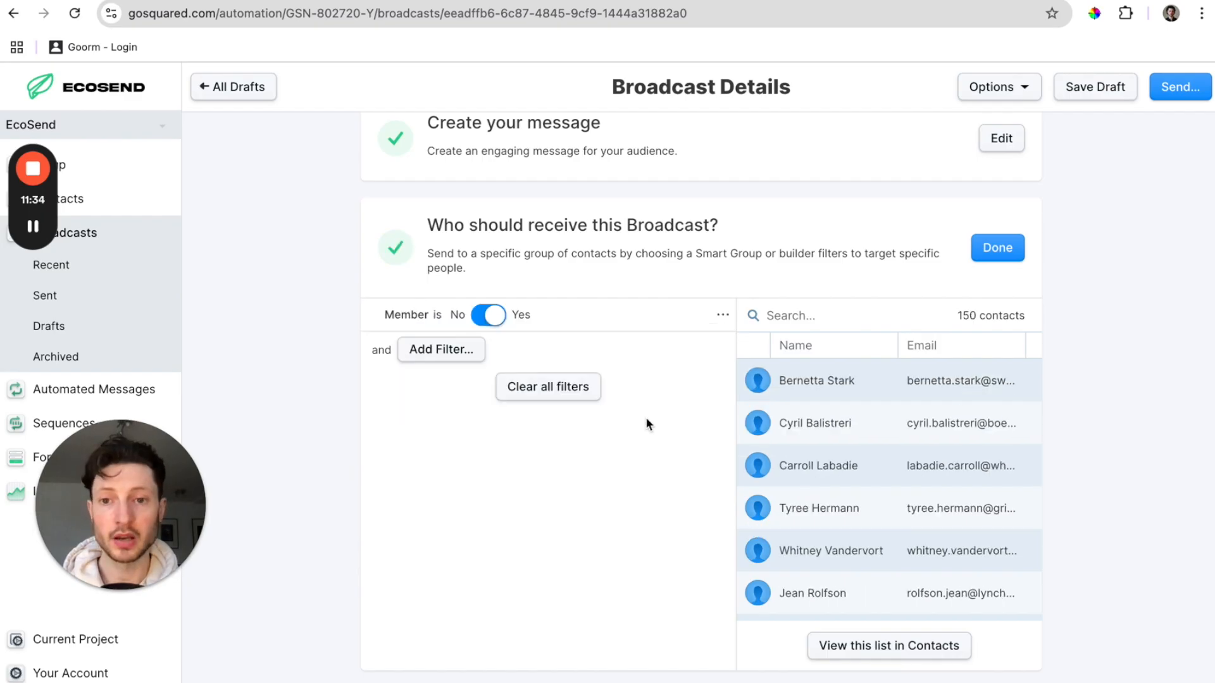
pyautogui.scroll(-4, 646, 420)
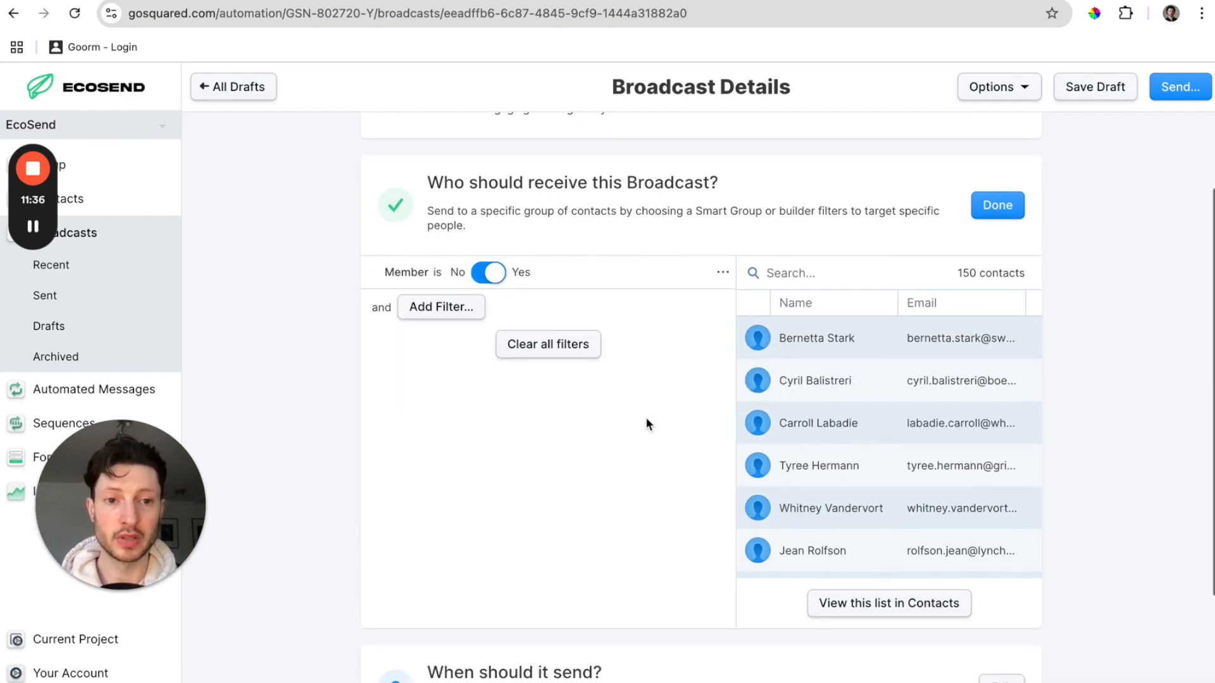
pyautogui.scroll(1, 646, 422)
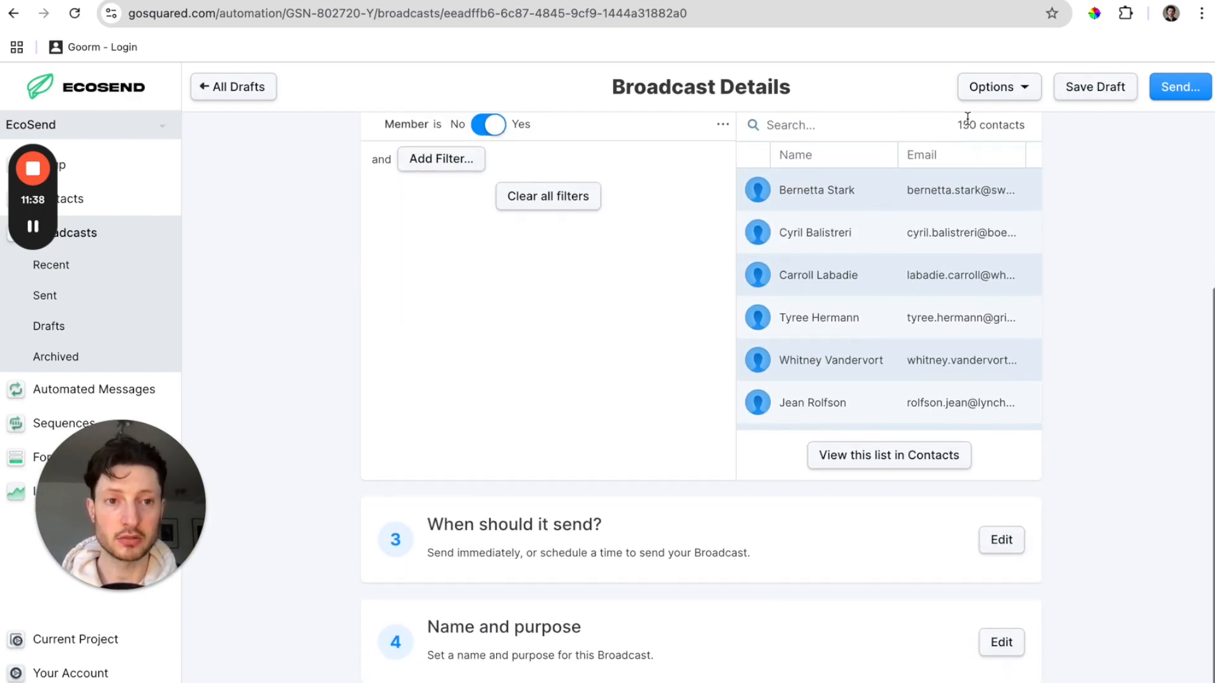
pyautogui.scroll(-4, 888, 275)
# Schedule the broadcast to send at a specific future time: 24 January 2025, 10:05.
pyautogui.click(1006, 541)
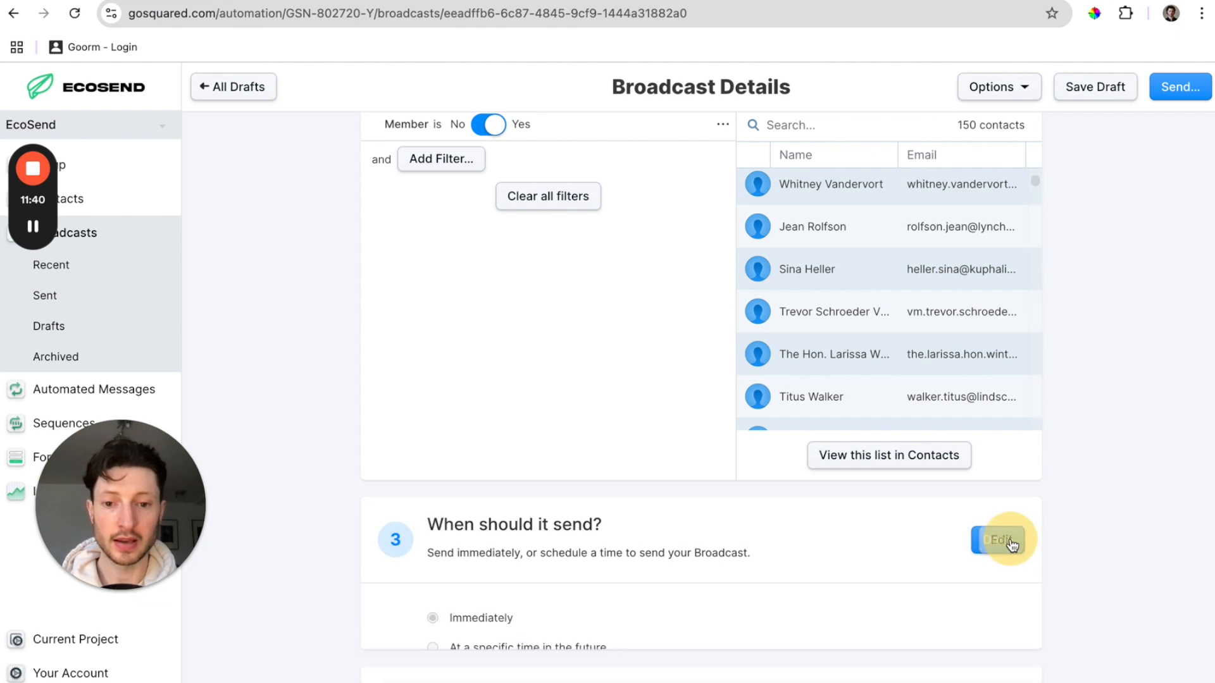
pyautogui.scroll(-2, 908, 515)
pyautogui.click(434, 514)
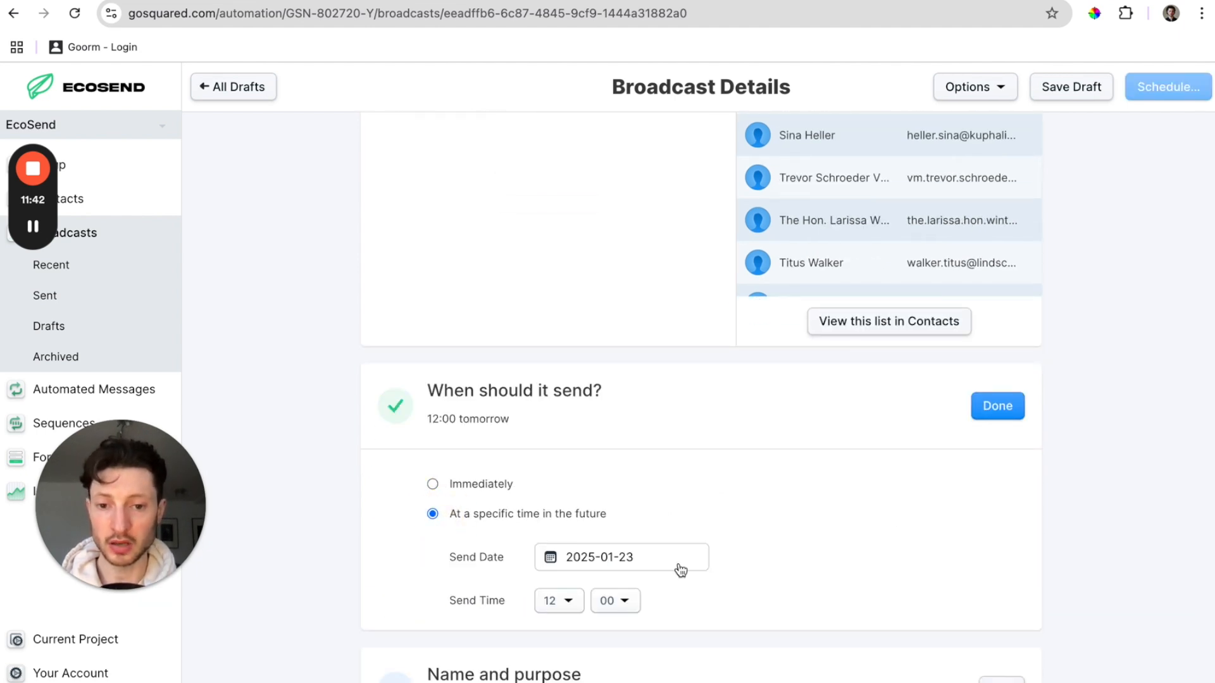
pyautogui.scroll(-1, 680, 570)
pyautogui.click(646, 523)
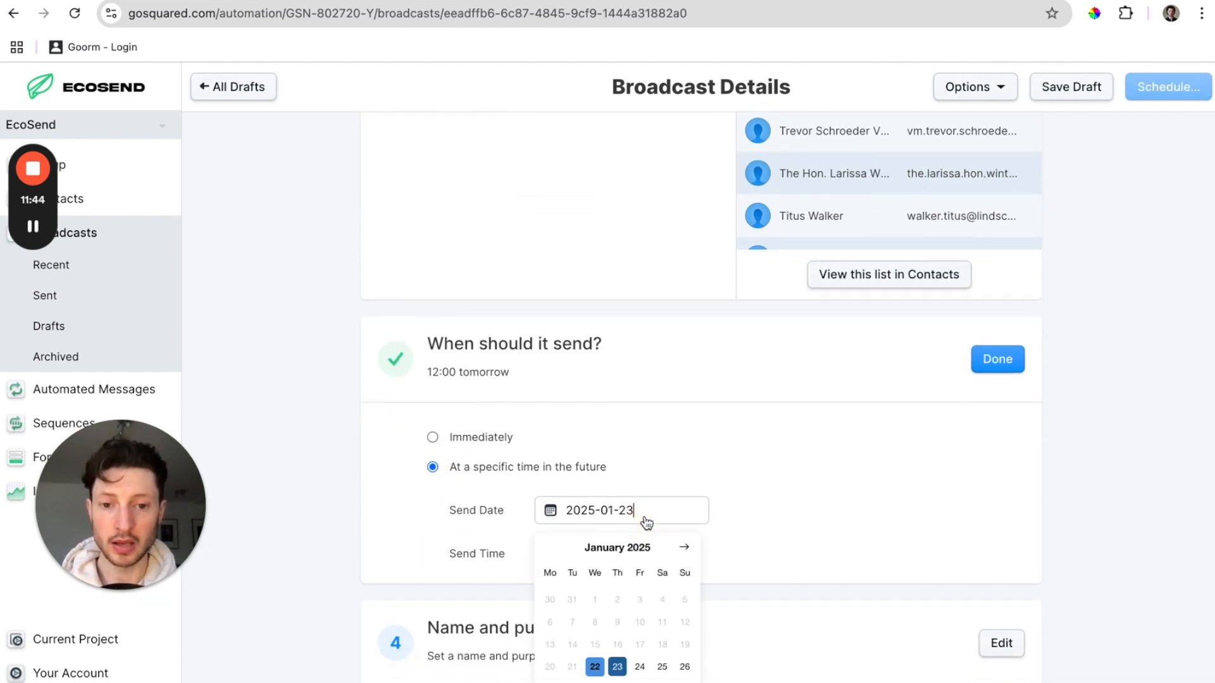
pyautogui.click(640, 665)
pyautogui.click(569, 554)
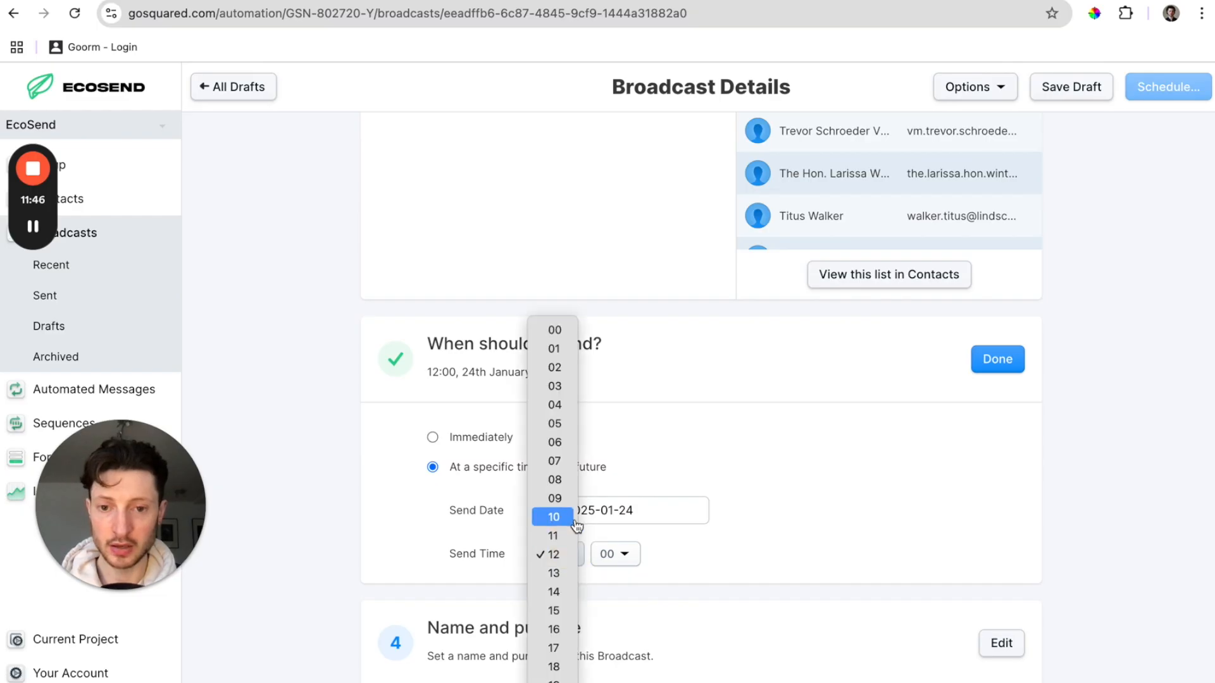
pyautogui.click(572, 526)
pyautogui.click(619, 565)
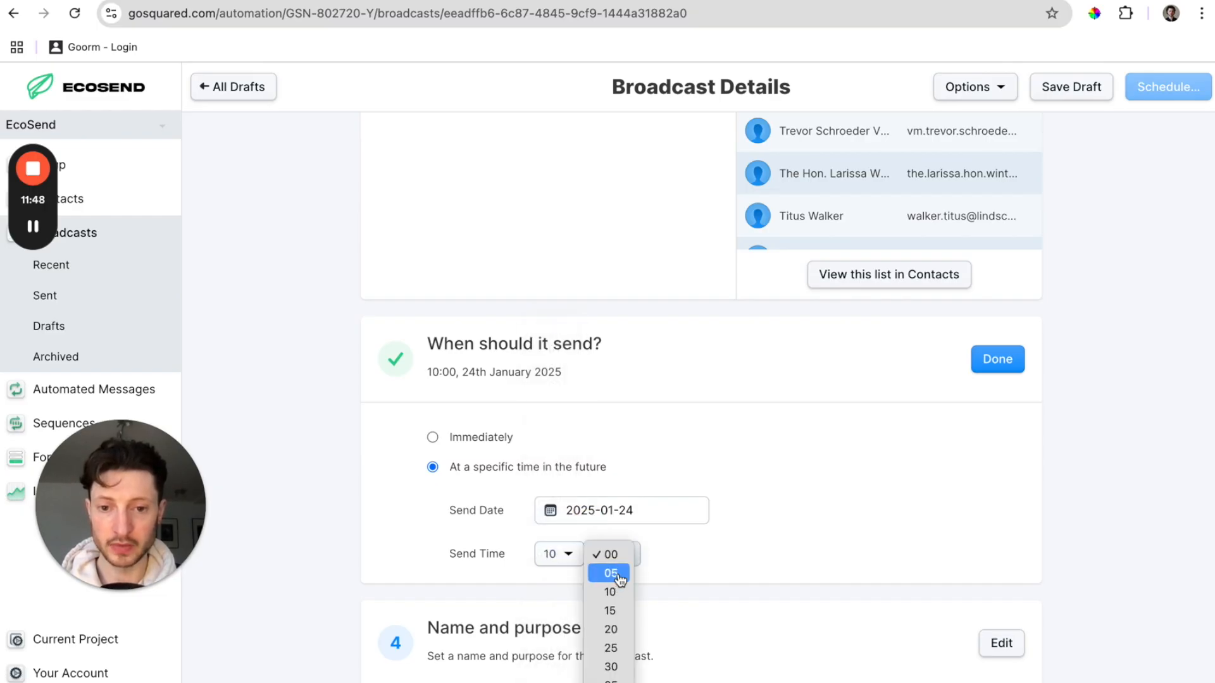
pyautogui.click(612, 572)
pyautogui.click(998, 366)
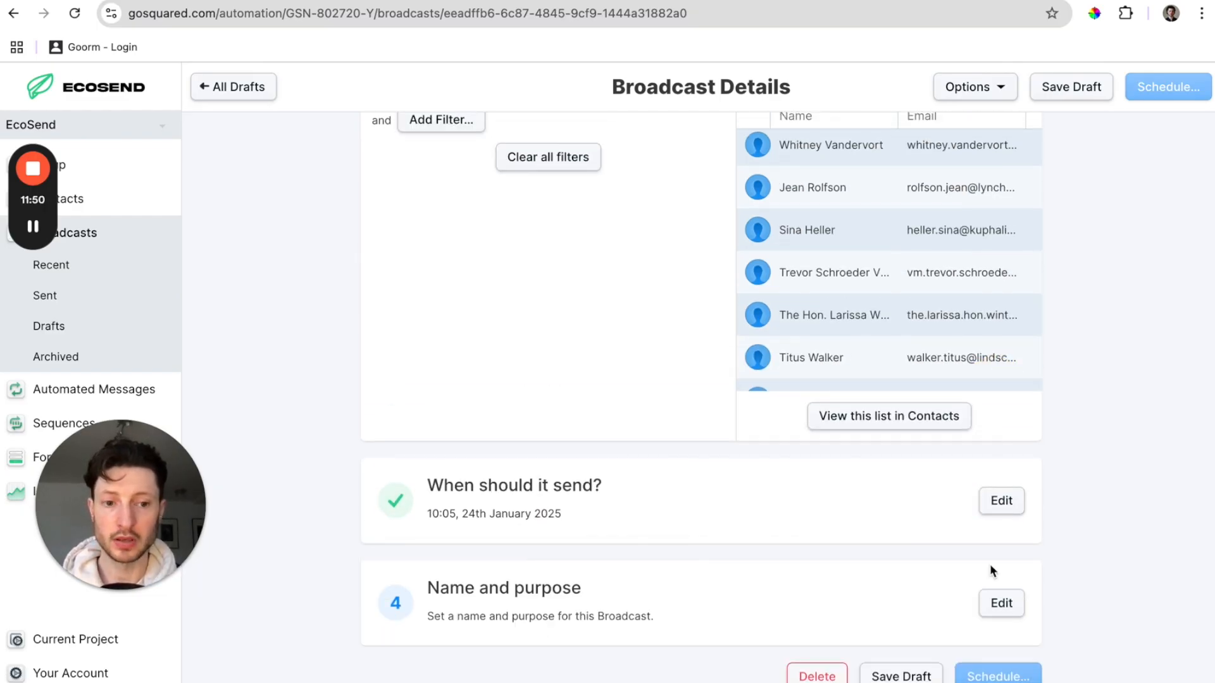
# Name the broadcast 'First Newsletter', save it as a draft, and reopen the draft.
pyautogui.click(1000, 599)
pyautogui.write('First')
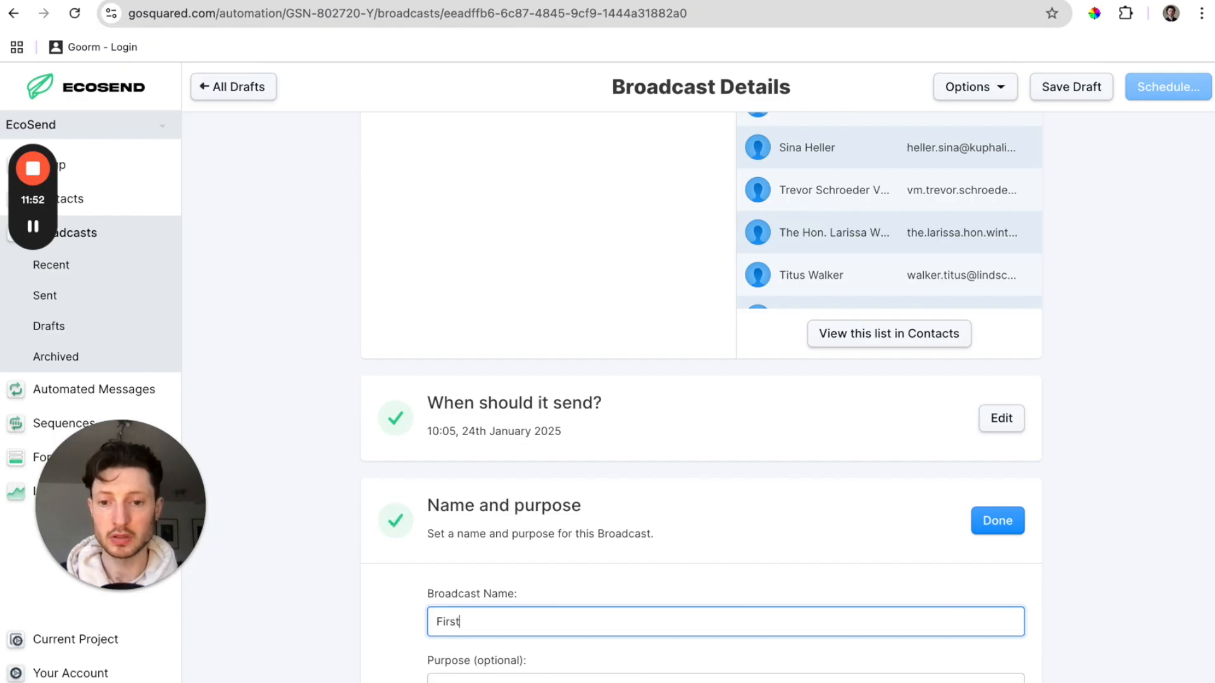
pyautogui.write(' Newsletter')
pyautogui.scroll(-1, 1015, 454)
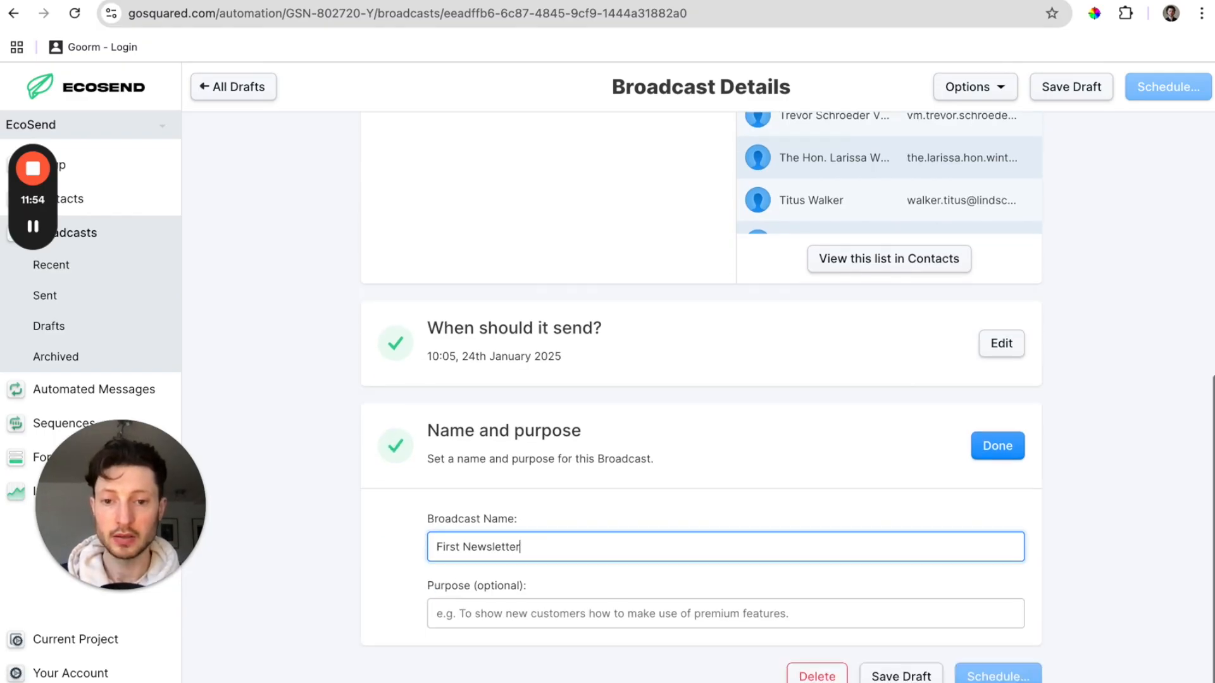
pyautogui.click(1014, 454)
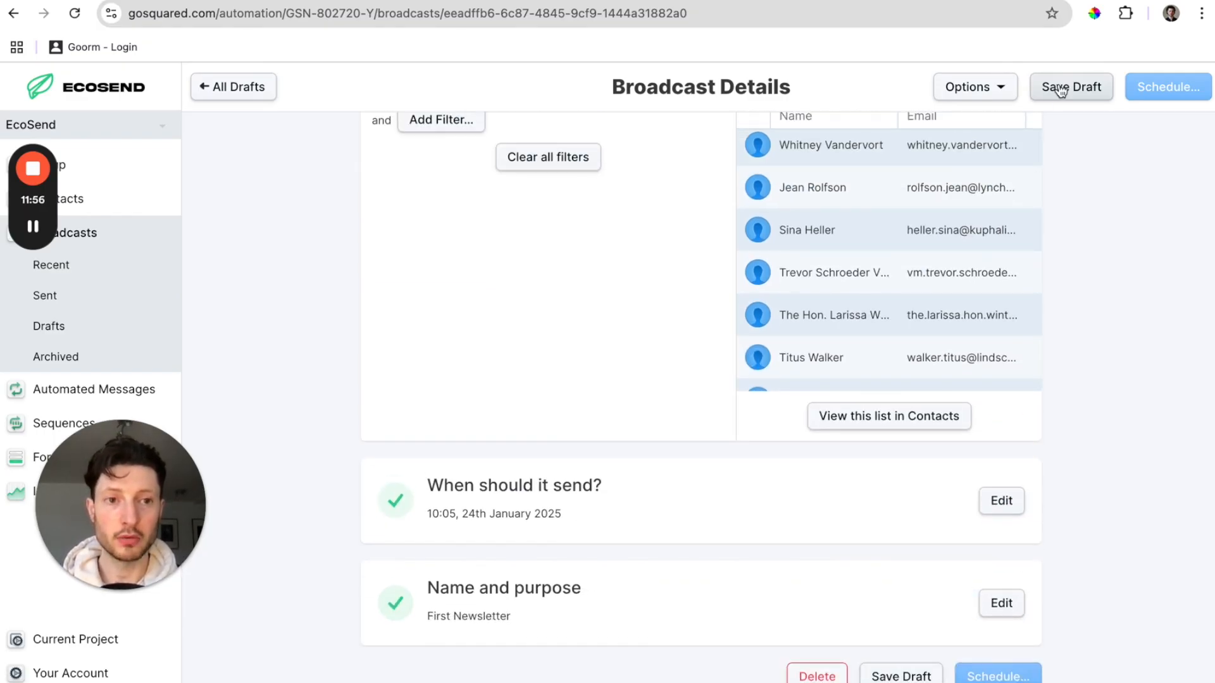
pyautogui.click(1071, 86)
pyautogui.click(987, 195)
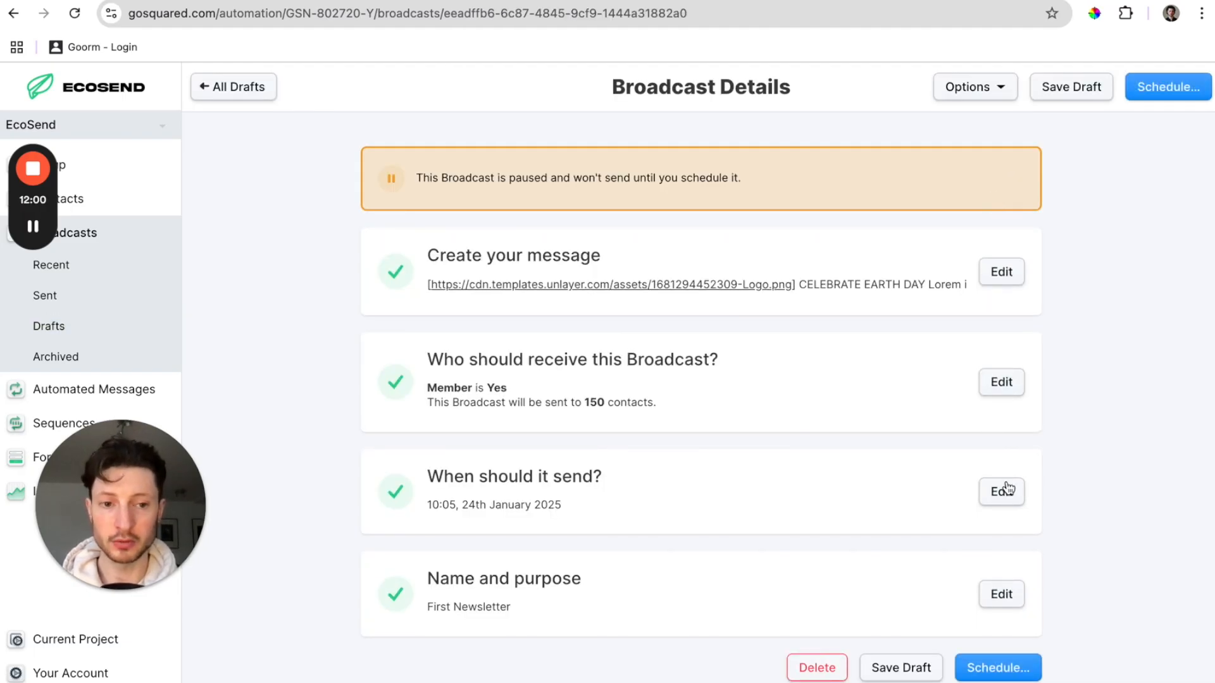
# Schedule First Newsletter for 10:05 on 24th January 2025 and acknowledge the success message.
pyautogui.click(1161, 88)
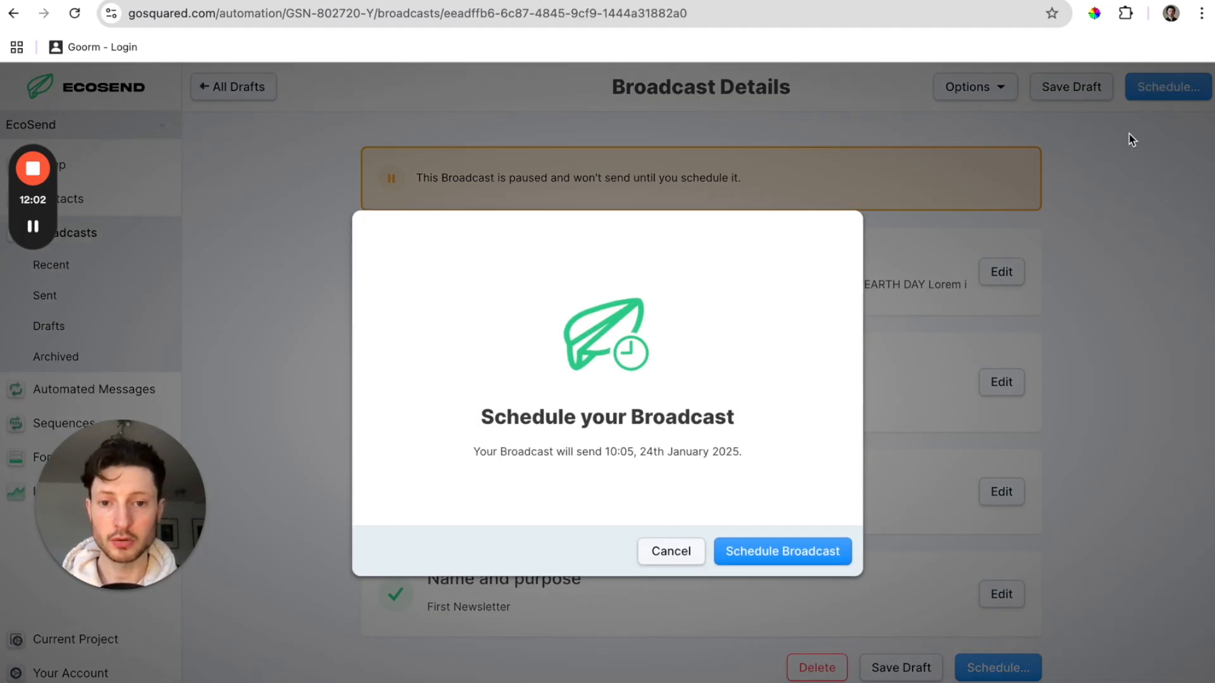
pyautogui.click(825, 558)
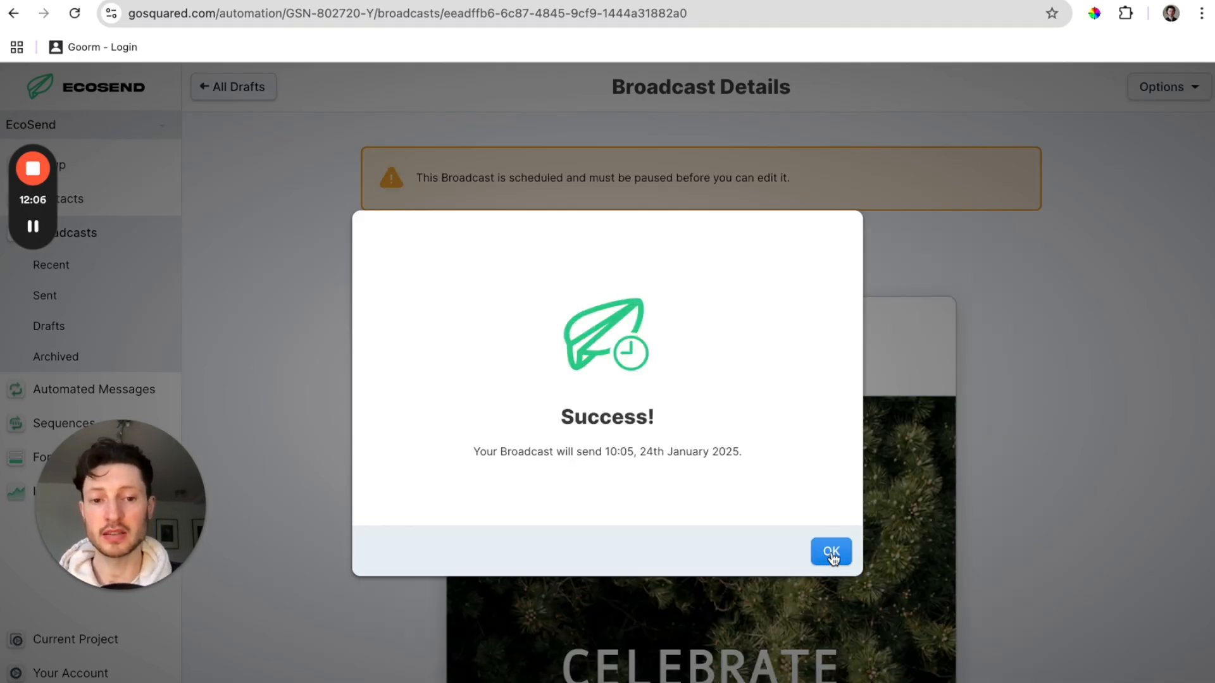
pyautogui.click(831, 552)
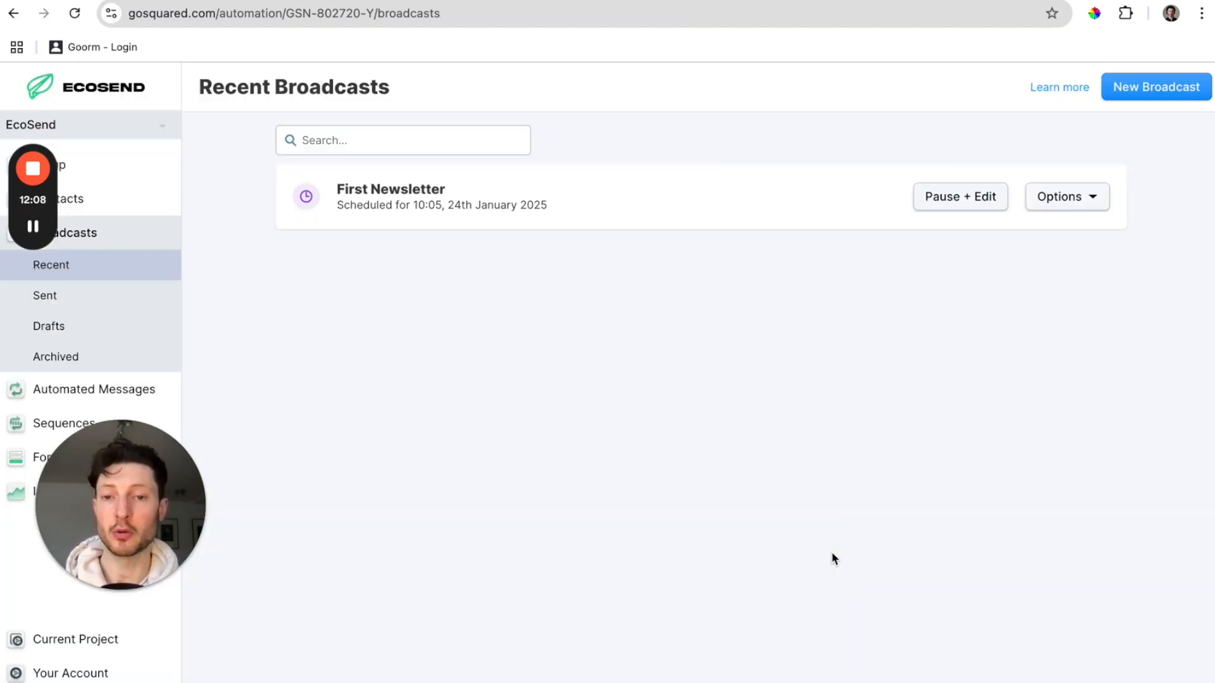